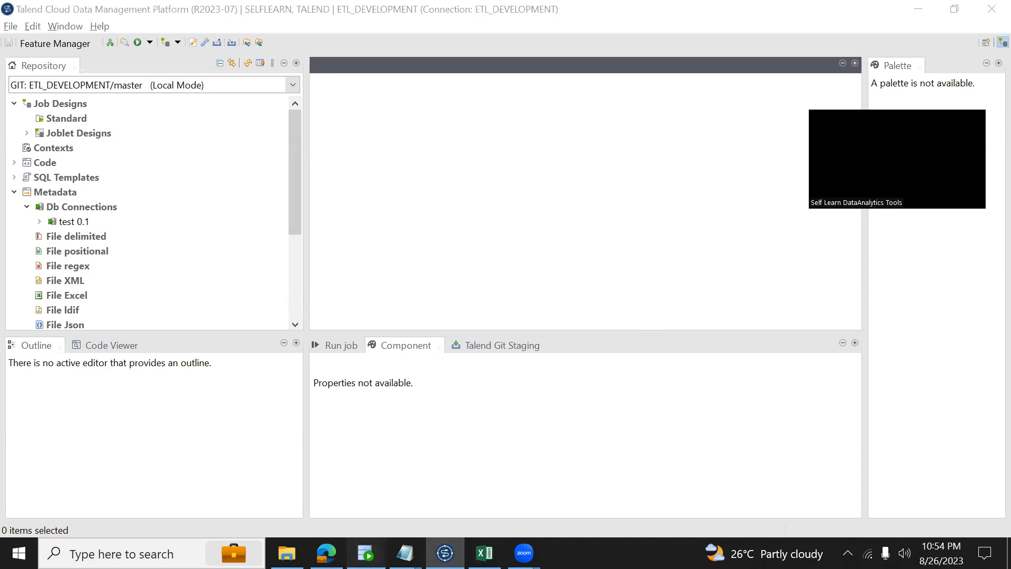
Switch to Oracle SQL Developer, run SELECT * FROM EMP and look through the employee rows by EMPNO
left_click(365, 553)
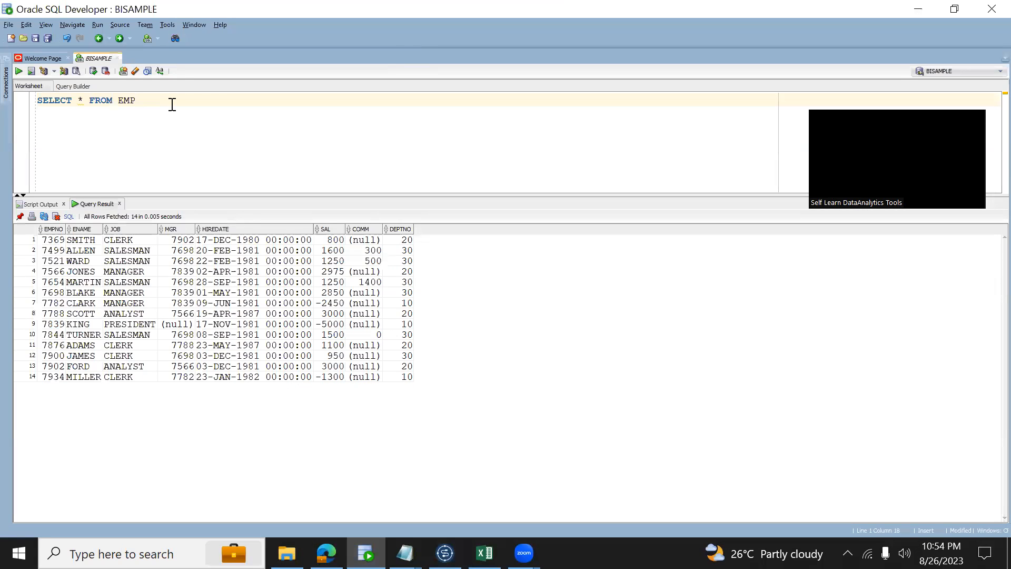
key("ctrl+Return")
left_click(72, 249)
key("Down")
key("Left")
key("Up")
key("Down")
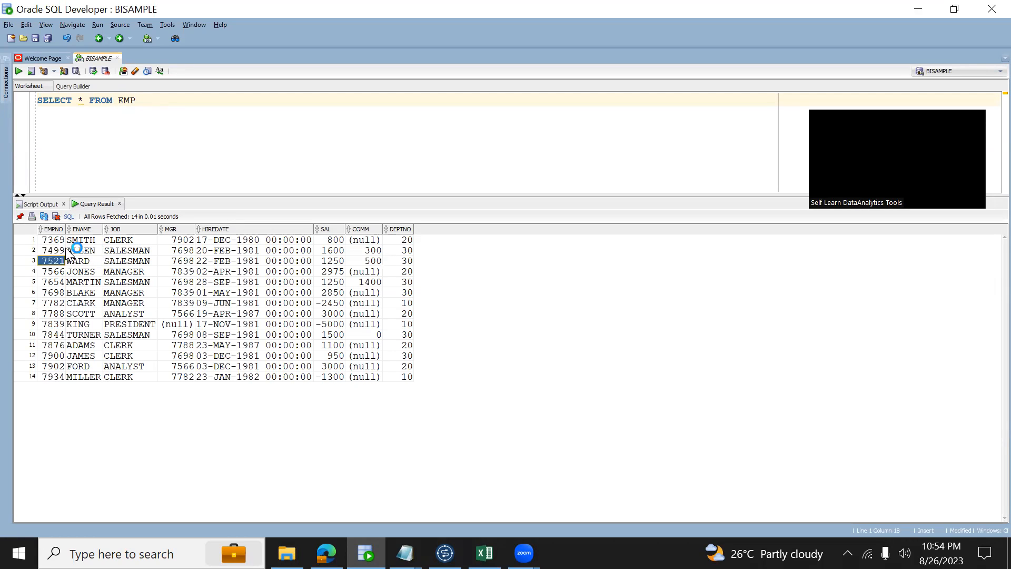
key("Down")
key("Down")
key("Down")
key("Down")
key("Down")
key("Down")
key("Down")
key("Down")
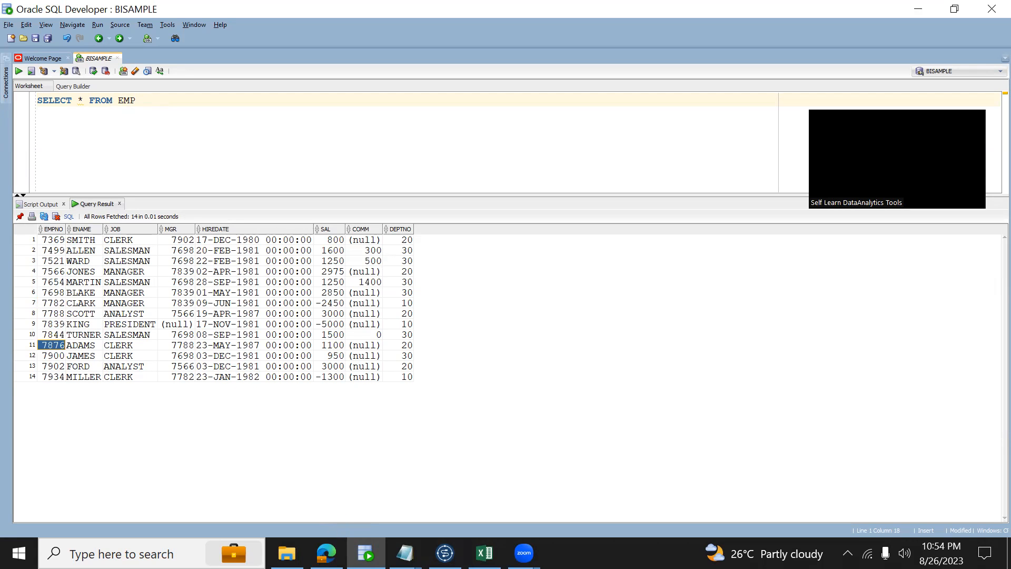
Switch to Snowflake in the browser, inspect the DWH database and HR schema, and run the query on SNOW_EMP
left_click(327, 553)
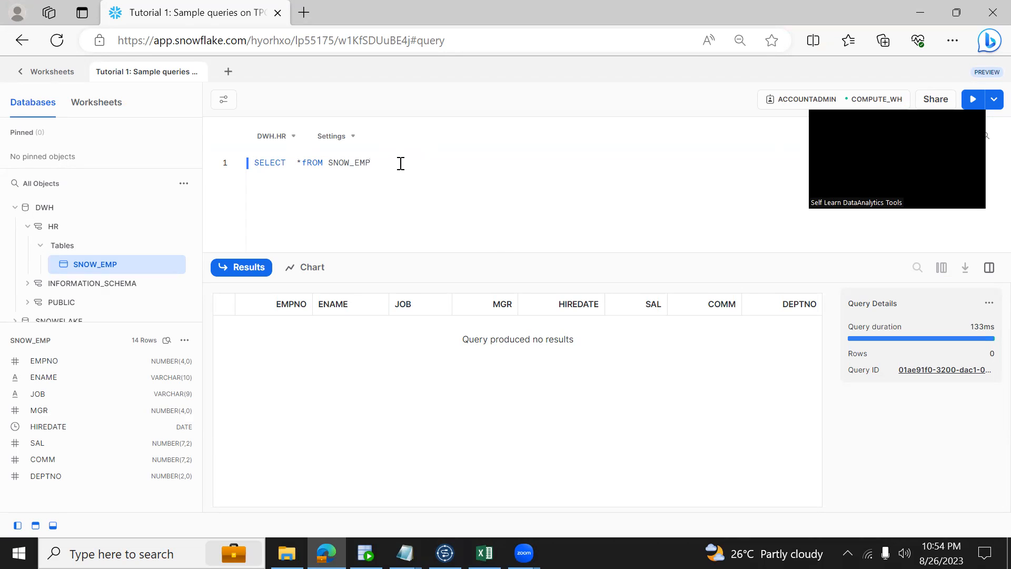
mouse_move(44, 212)
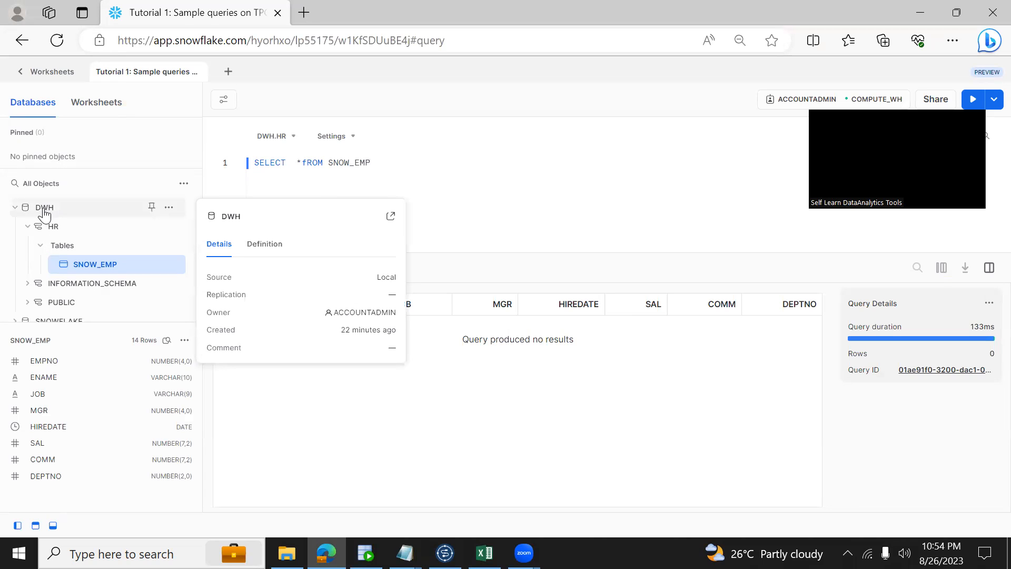
mouse_move(55, 235)
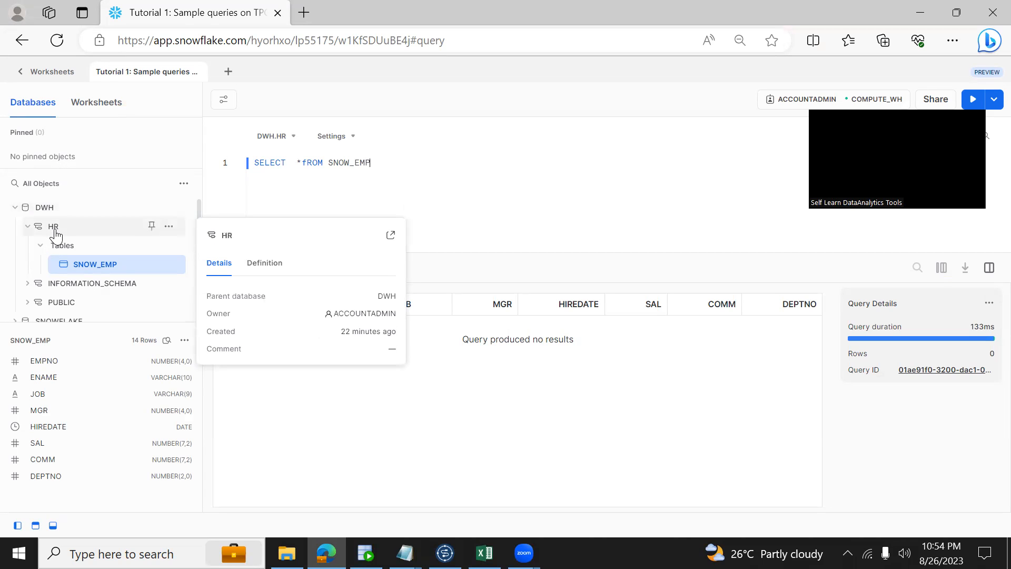
mouse_move(119, 265)
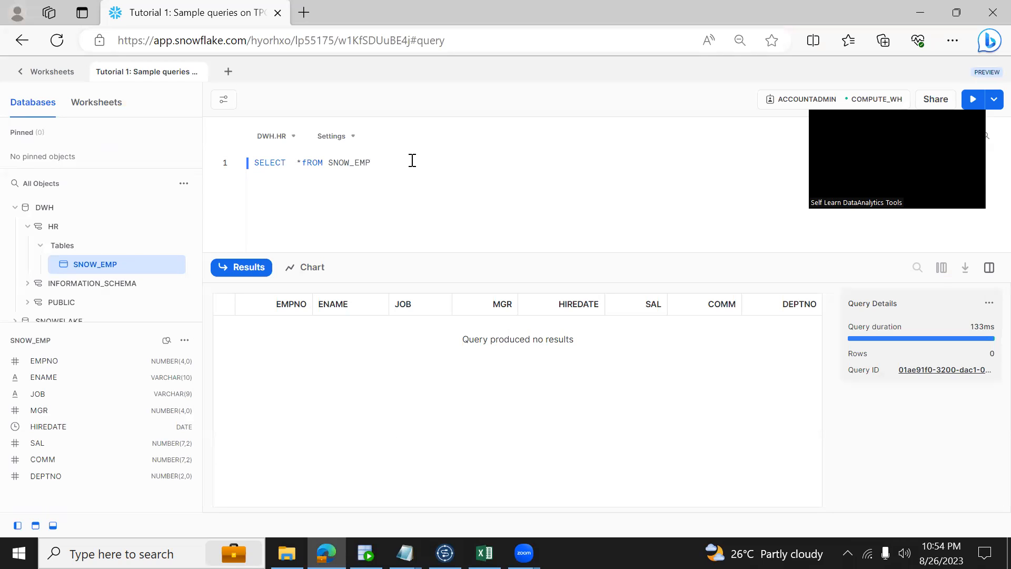
key("ctrl+Return")
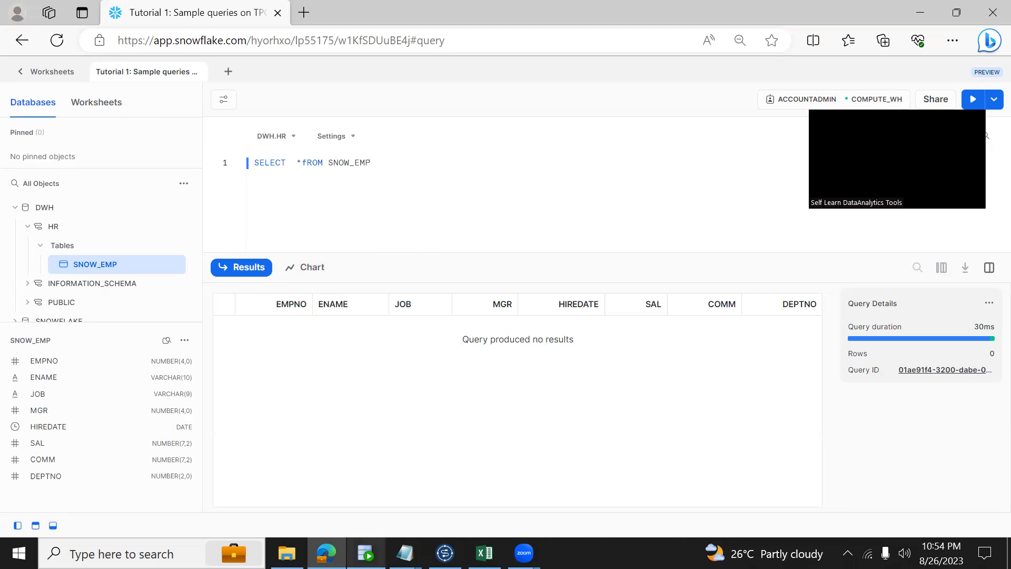
Compare the EMP source query in SQL Developer with the SNOW_EMP target worksheet in Snowflake
left_click(365, 553)
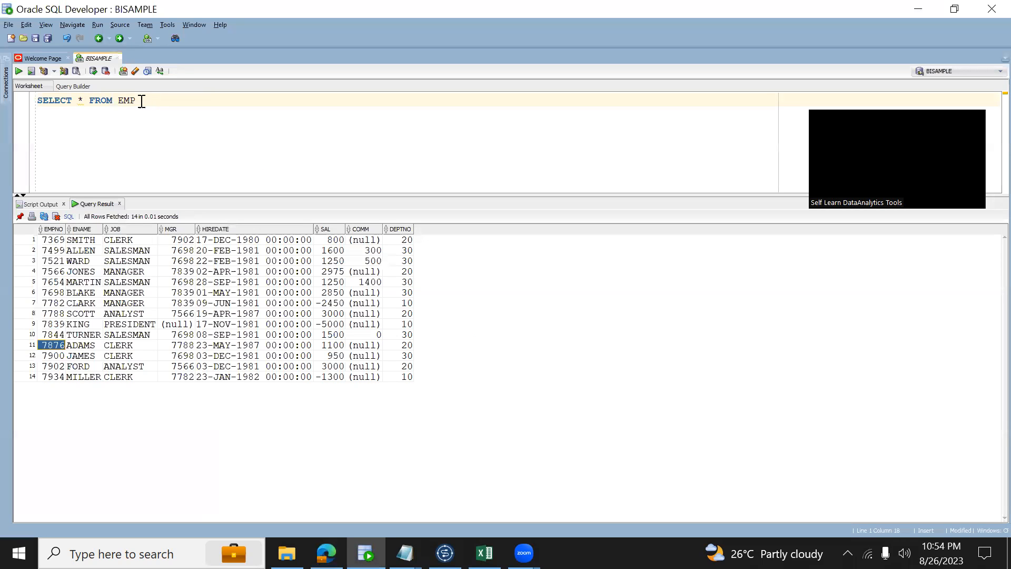
key("shift+Home")
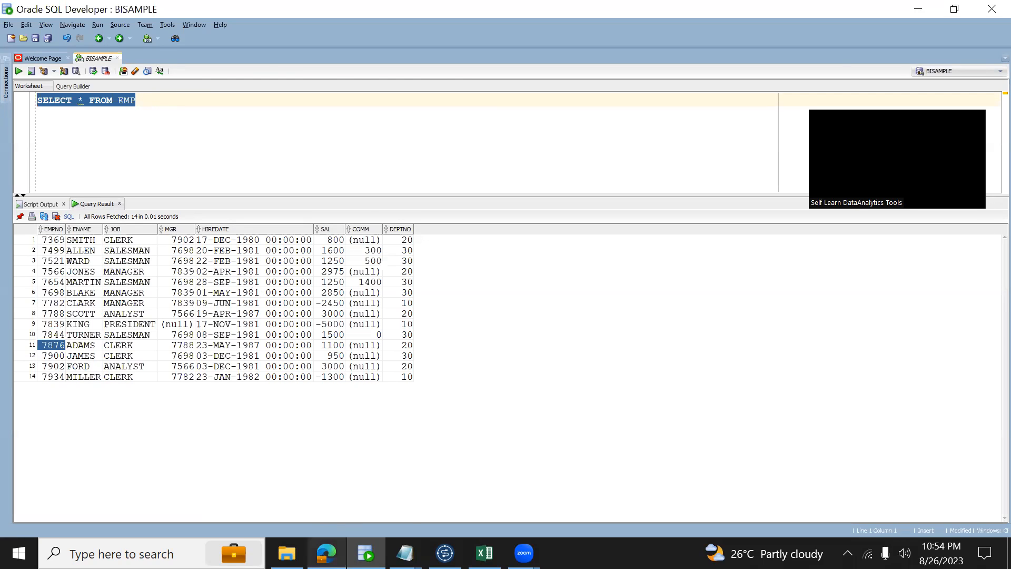
left_click(326, 474)
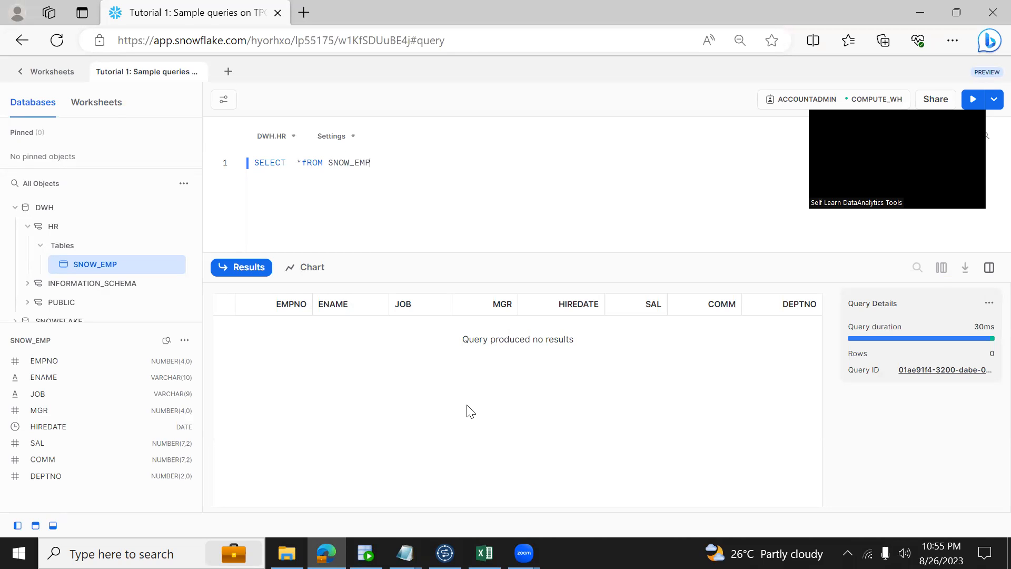
Switch to Talend Studio and examine the options available for Standard jobs under Job Designs in the repository
left_click(445, 552)
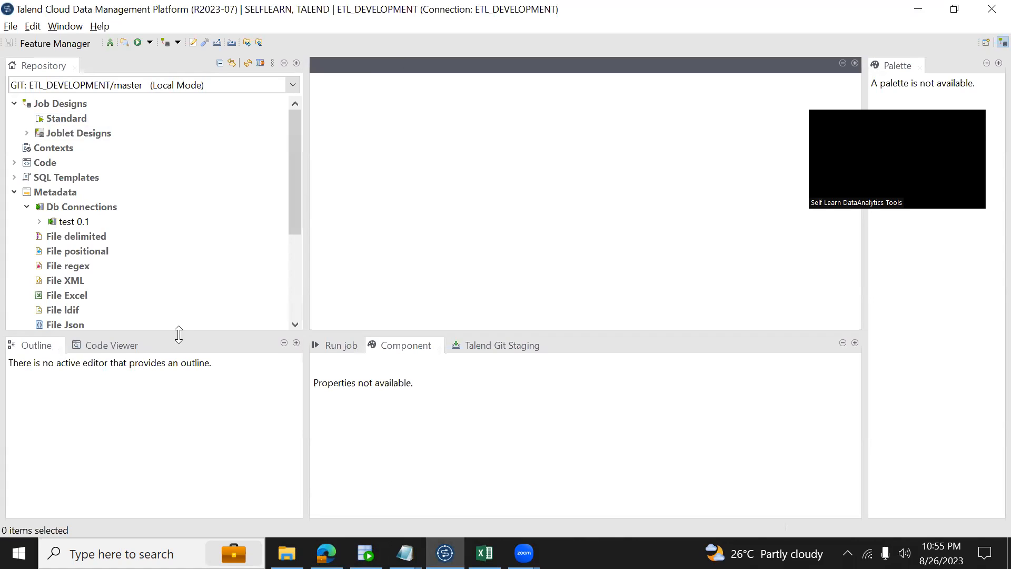
left_click(14, 103)
left_click(14, 162)
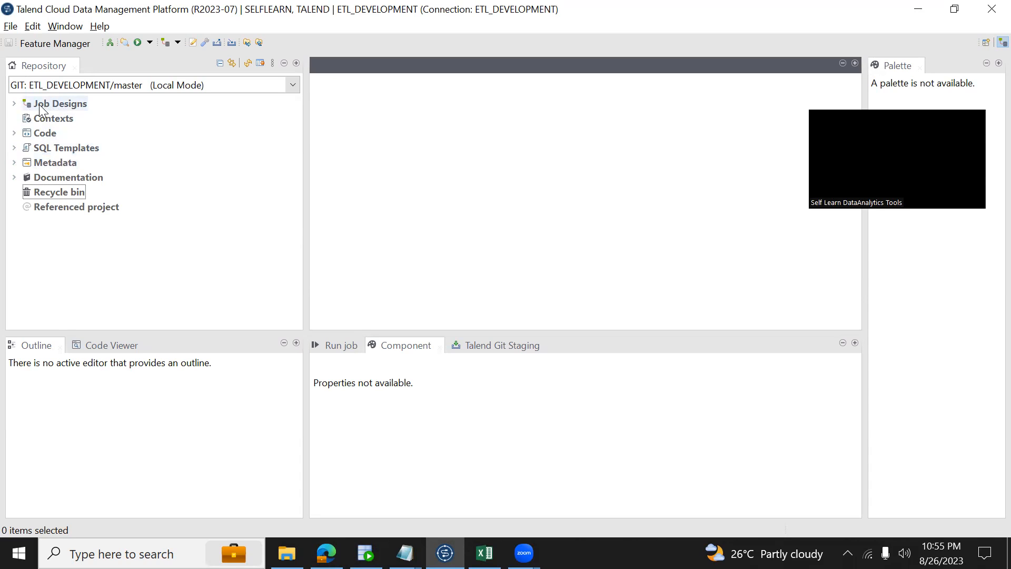
left_click(14, 104)
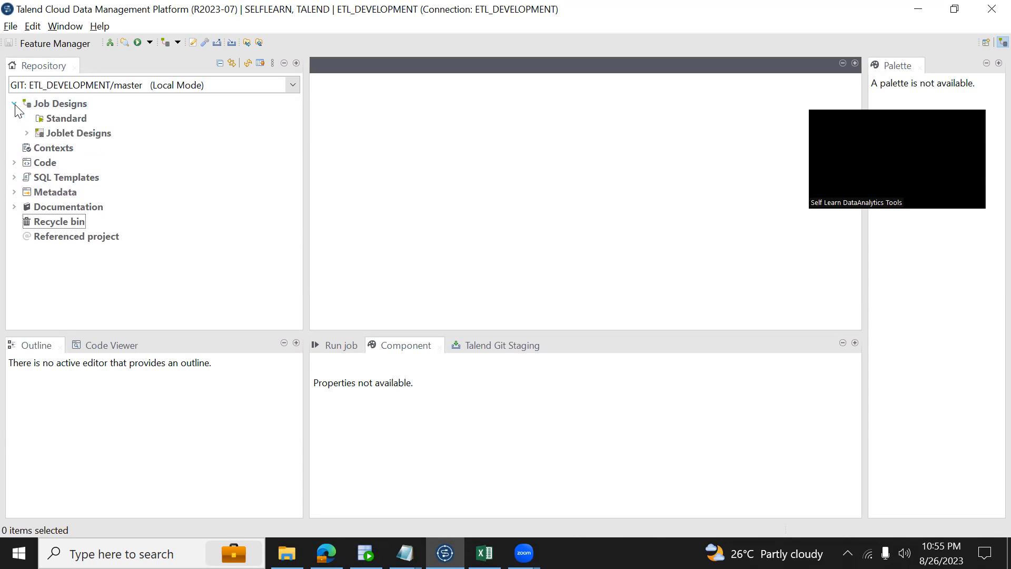
left_click(57, 119)
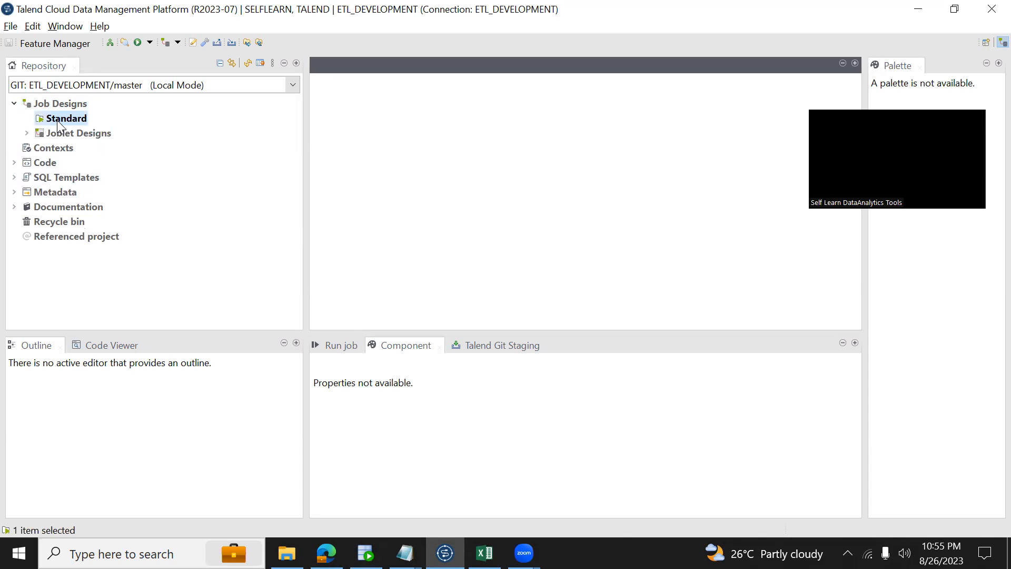
right_click(57, 120)
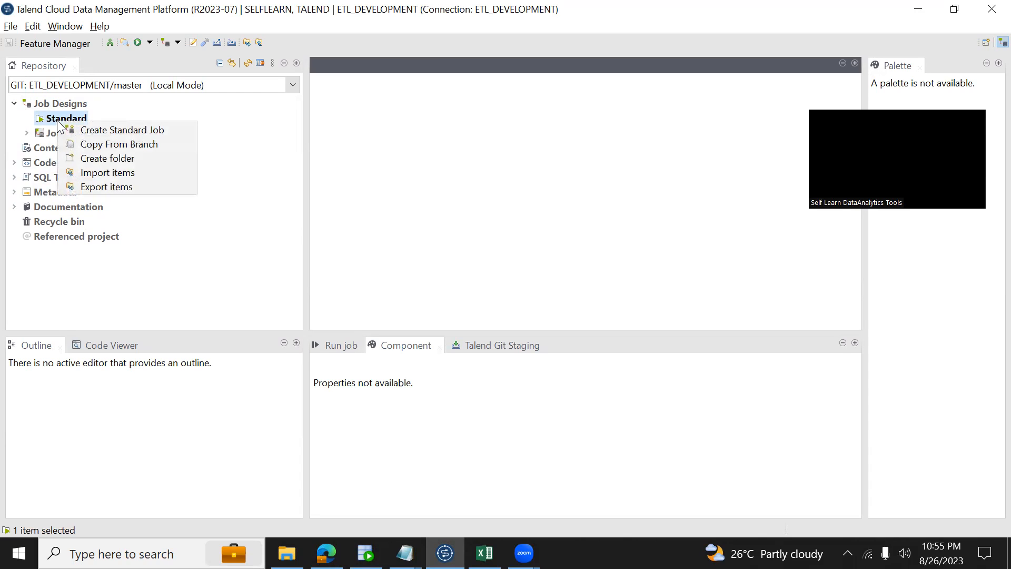
left_click(394, 150)
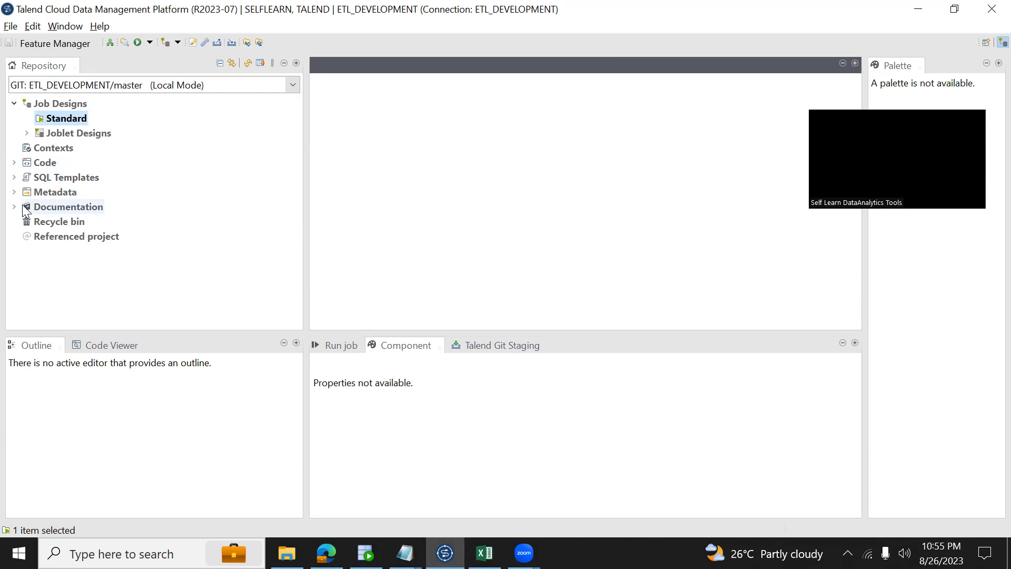
Start creating a new database connection under Db Connections in the repository's Metadata
left_click(14, 192)
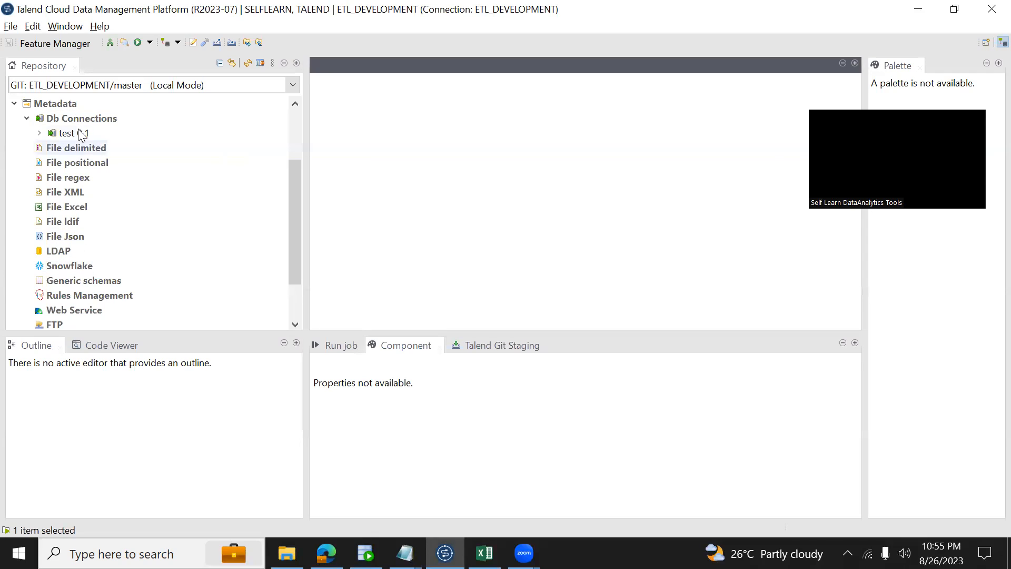
left_click(295, 121)
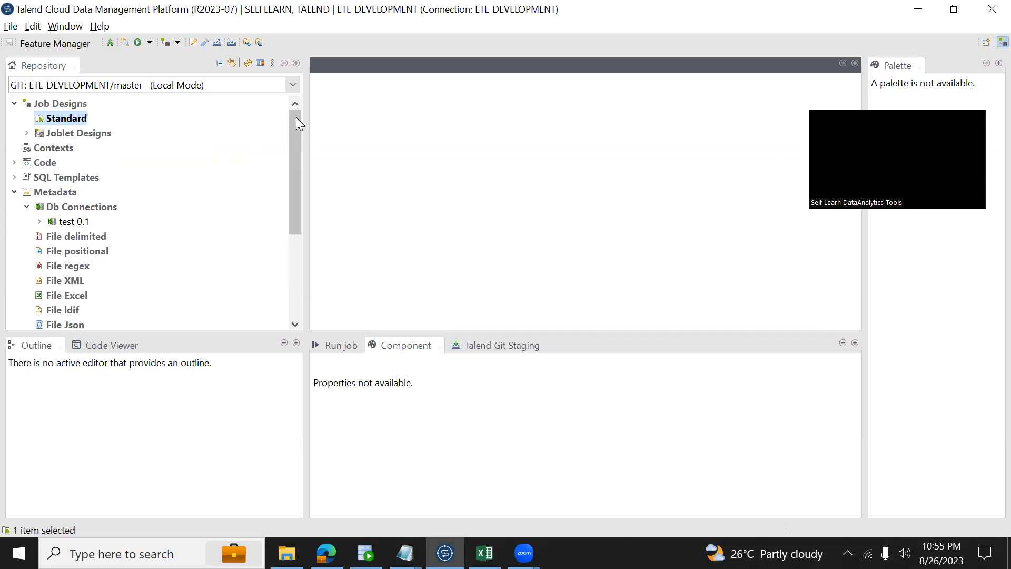
right_click(77, 207)
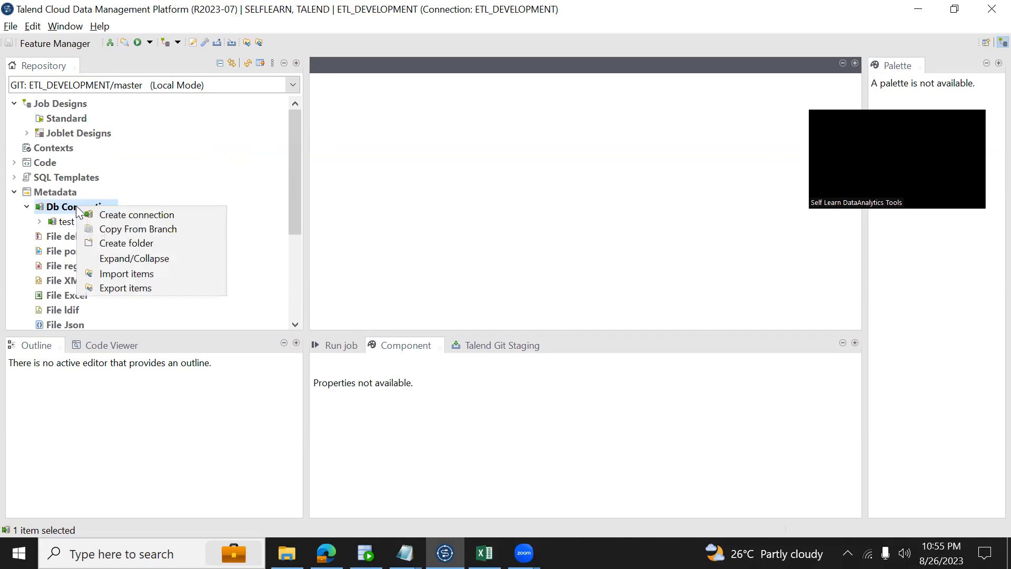
left_click(122, 213)
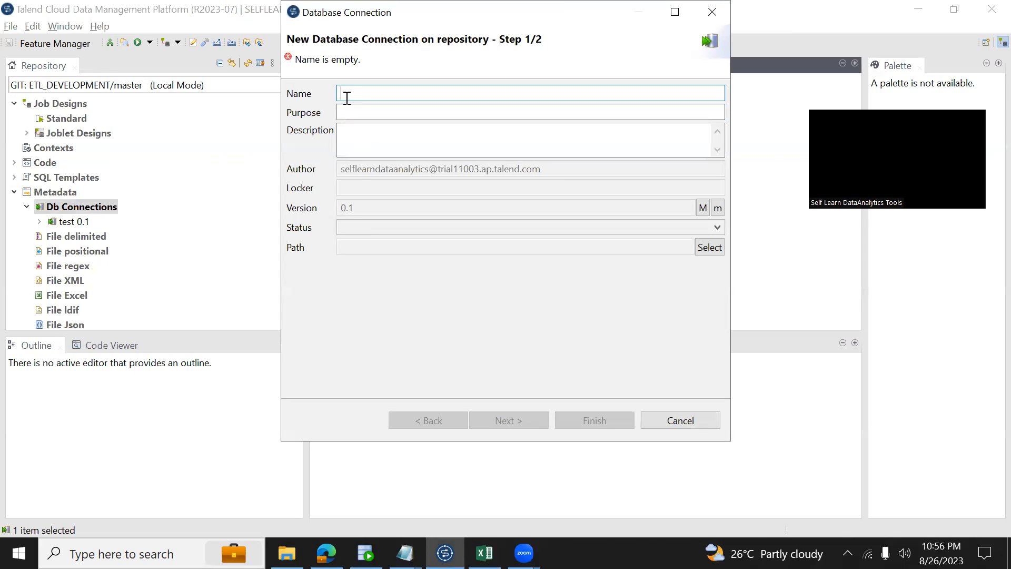
Name the connection OracleConnection, give it the purpose Employee Data Load and proceed to the database settings
type("OracleConnec")
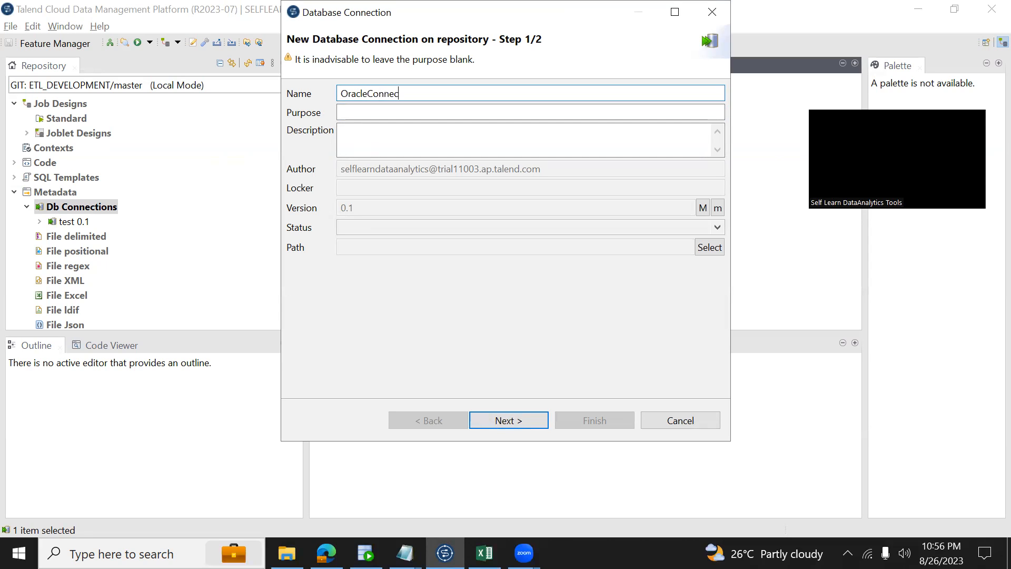
type("tion")
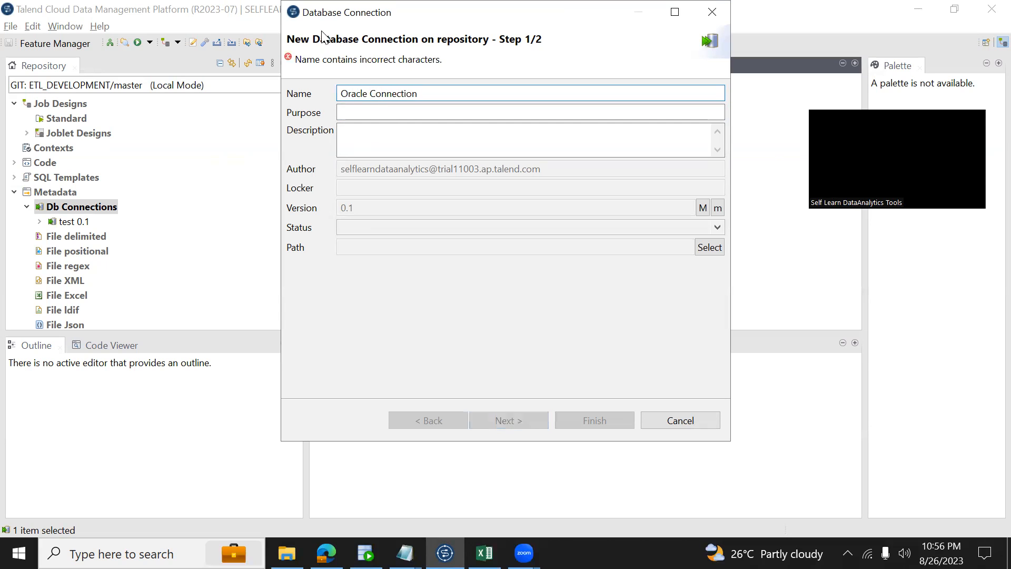
key("BackSpace")
key("Tab")
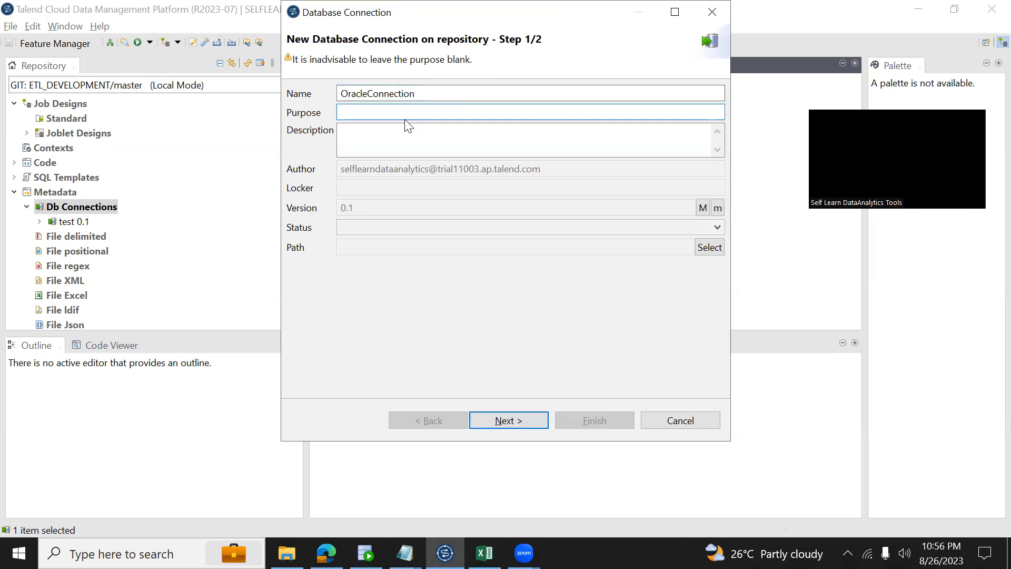
type("Empl")
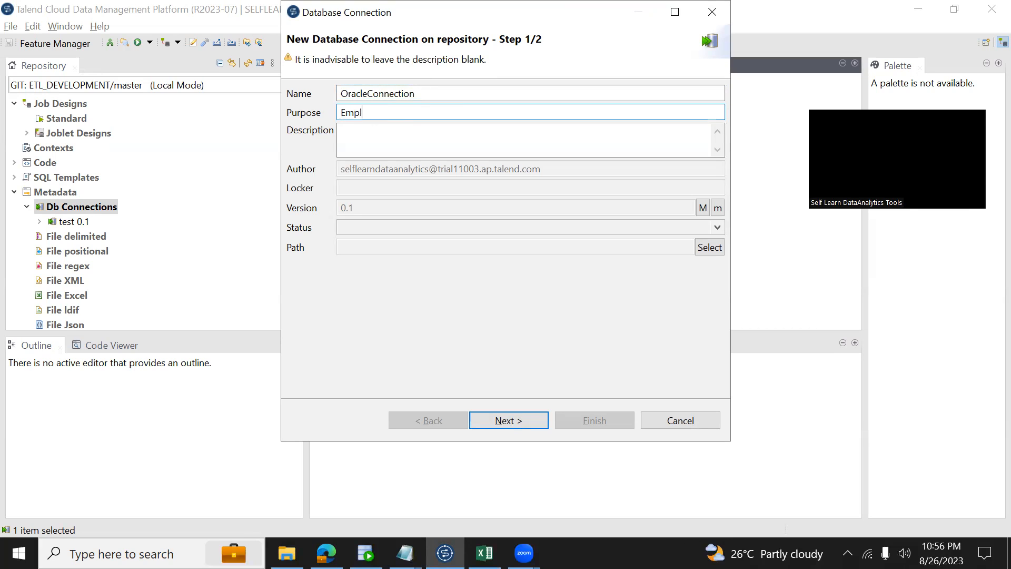
type("oyee Data Load")
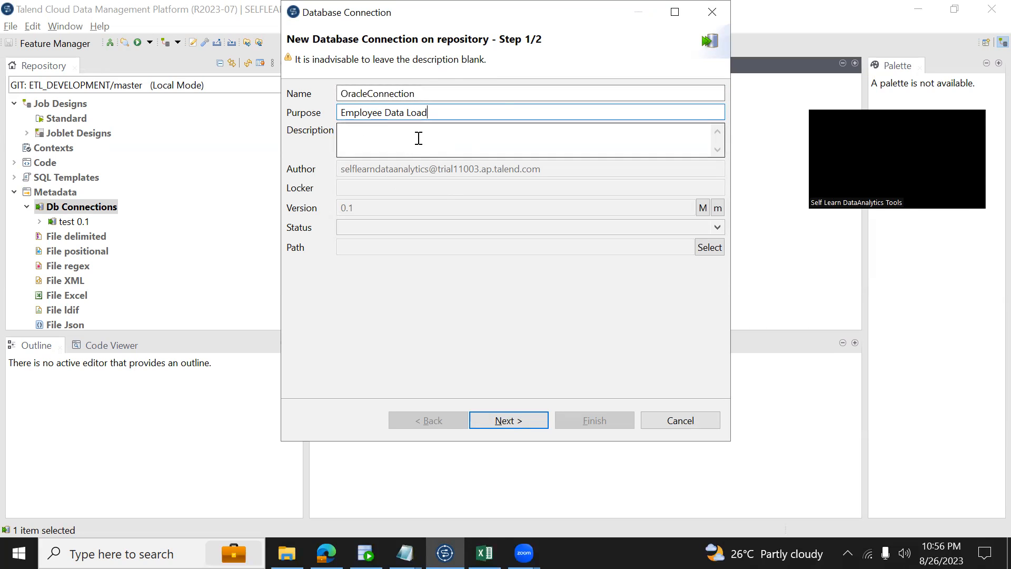
left_click(509, 420)
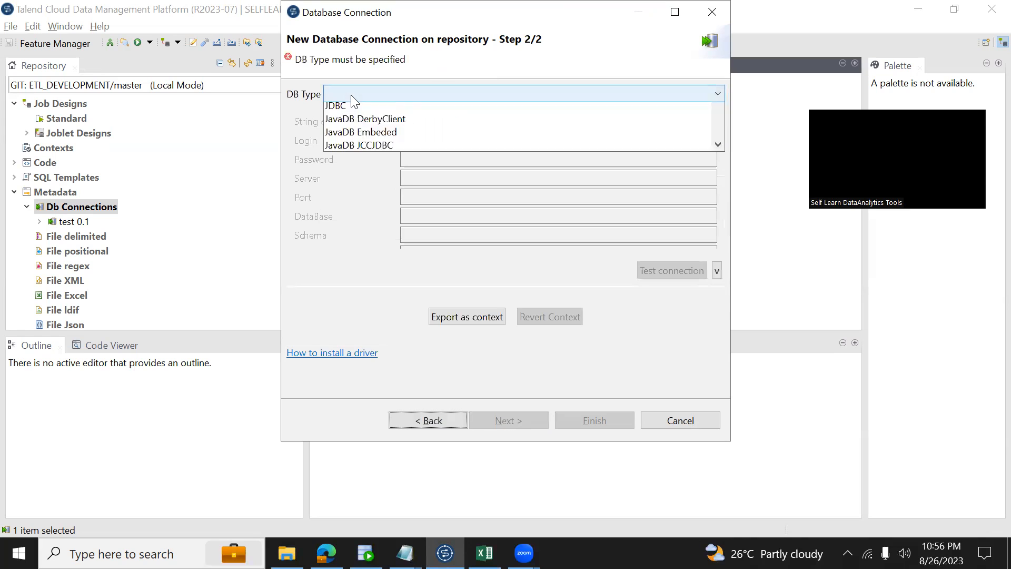
Set the connection's DB type to Oracle with service name
left_click(350, 95)
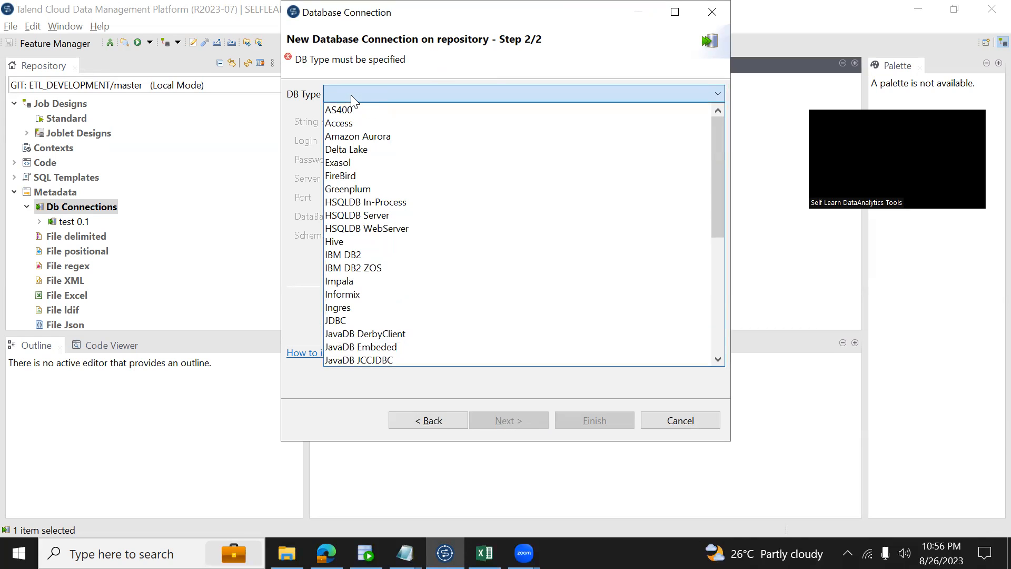
left_click_drag(718, 207, 730, 315)
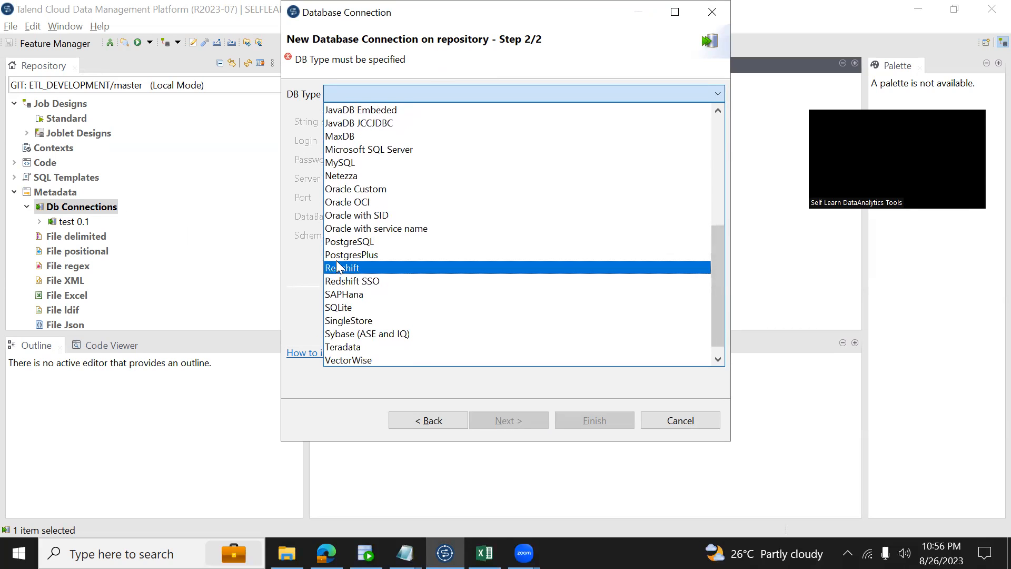
left_click(347, 228)
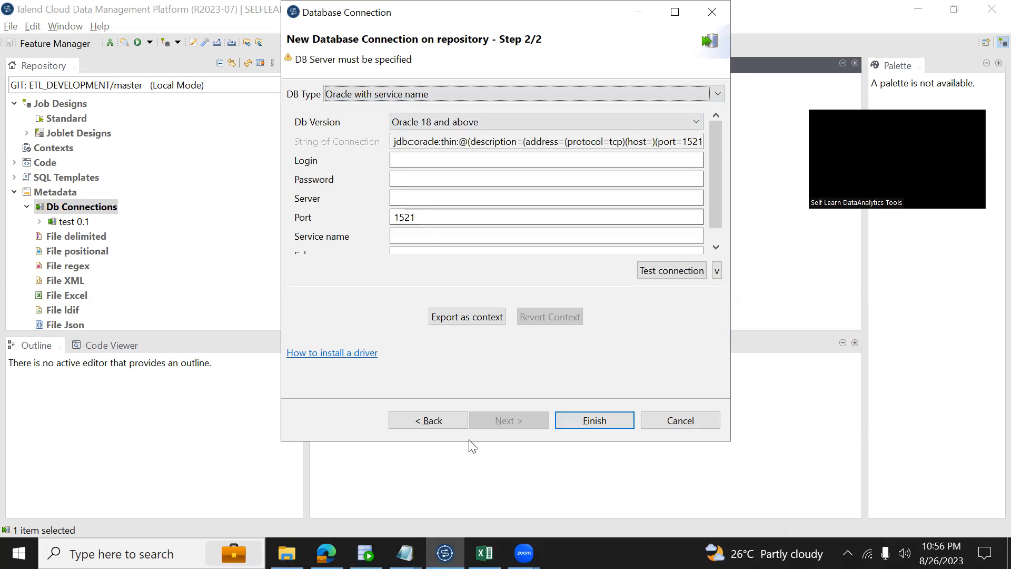
Copy the Oracle credentials from the Connection details file in Notepad and fill in the connection's login and password in Talend Studio
mouse_move(404, 553)
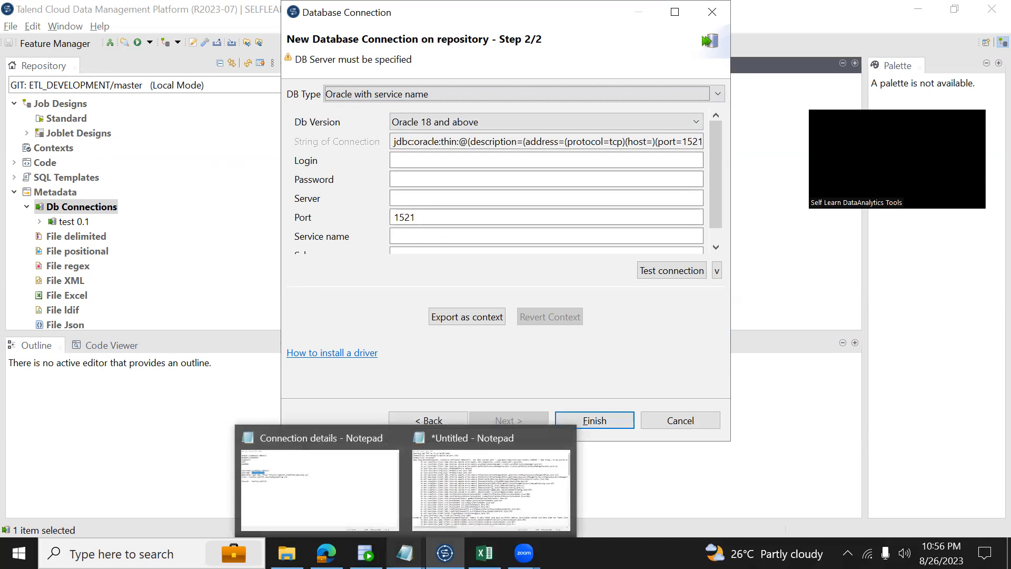
left_click(356, 510)
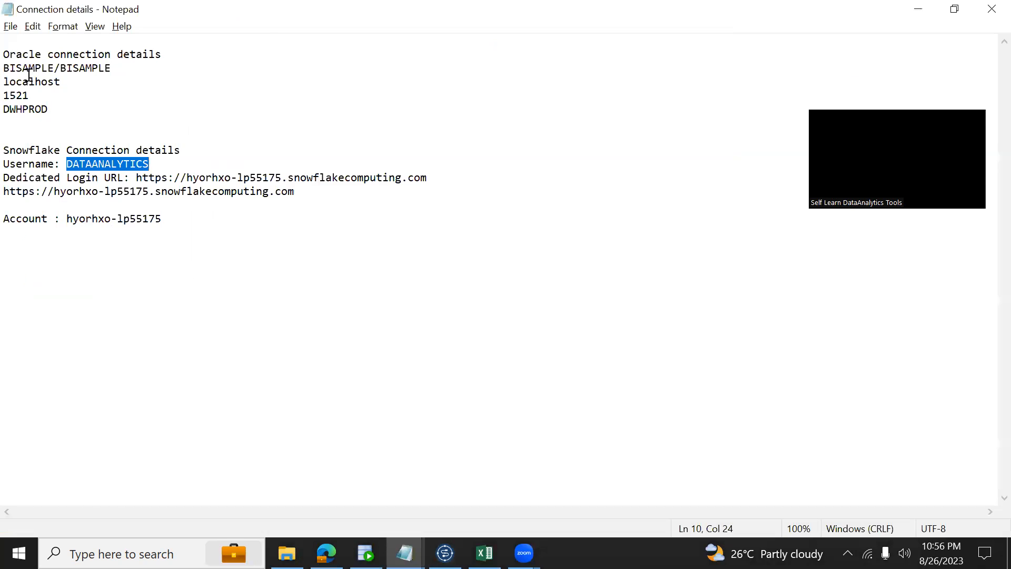
left_click_drag(5, 68, 54, 68)
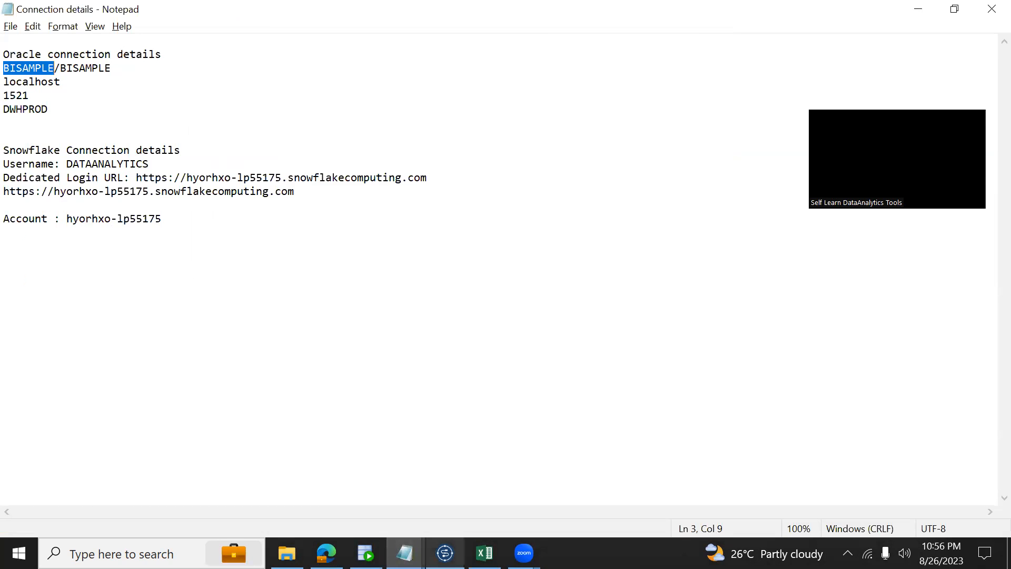
left_click(445, 552)
left_click(398, 154)
key("ctrl+v")
left_click(409, 174)
key("ctrl+v")
Set the Oracle connection's server to localhost, leaving the port at its default
left_click(410, 198)
type("loc")
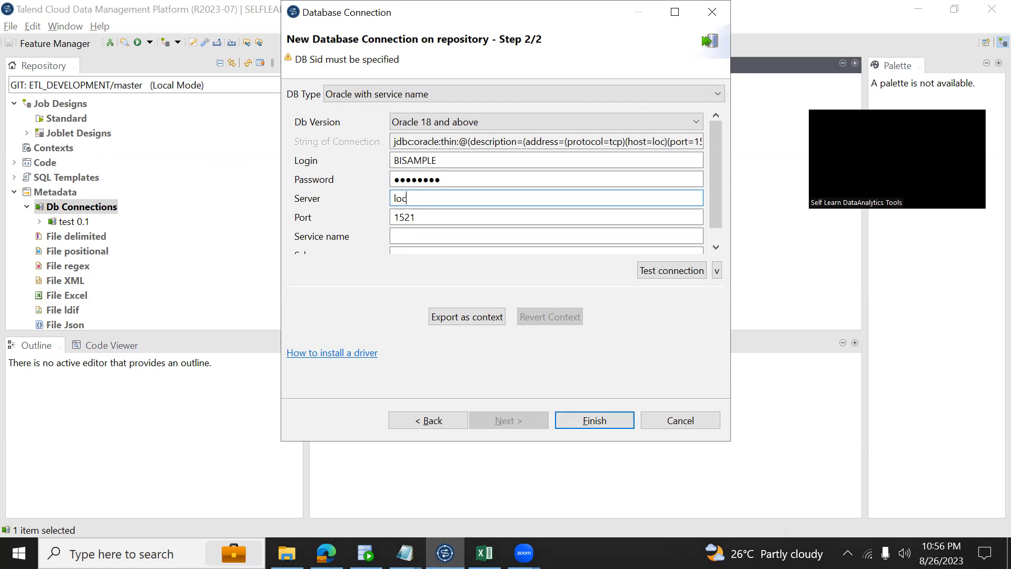
type("alhost")
key("Tab")
key("Tab")
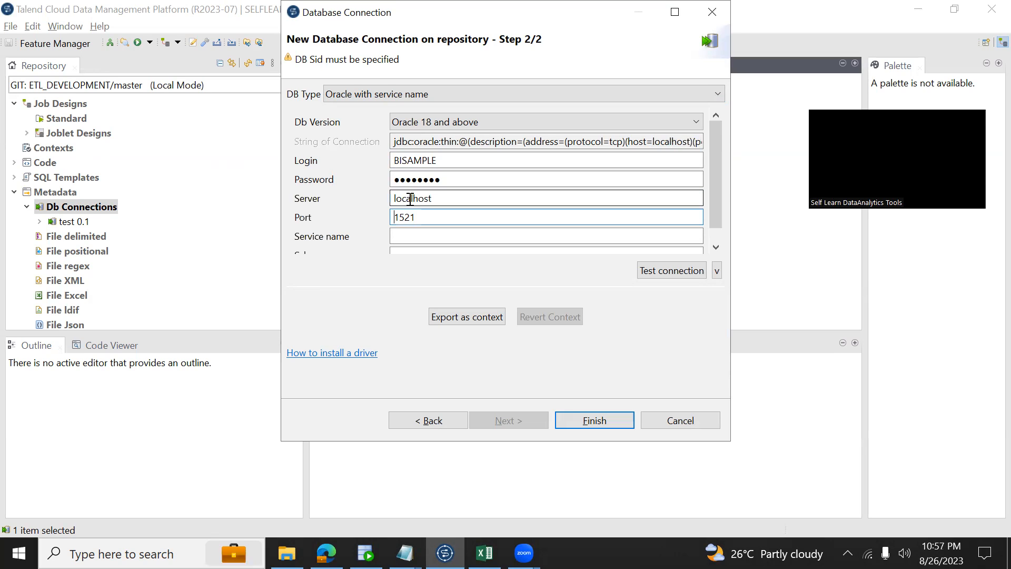
Set the Oracle connection's service name to DWHPROD and its schema to BISAMPLE
type("DWHPROD")
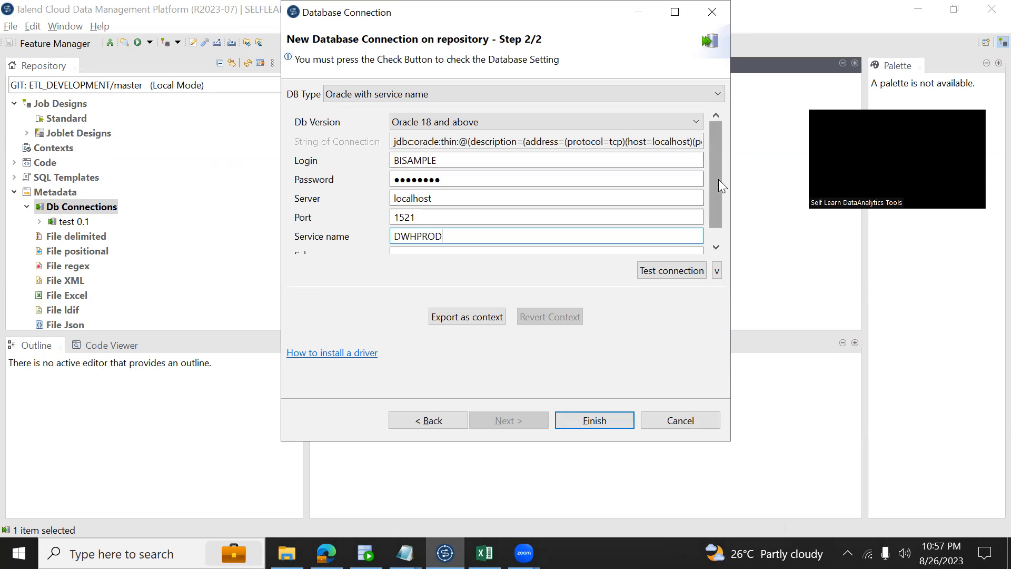
scroll(718, 178, "down", 1)
left_click(415, 242)
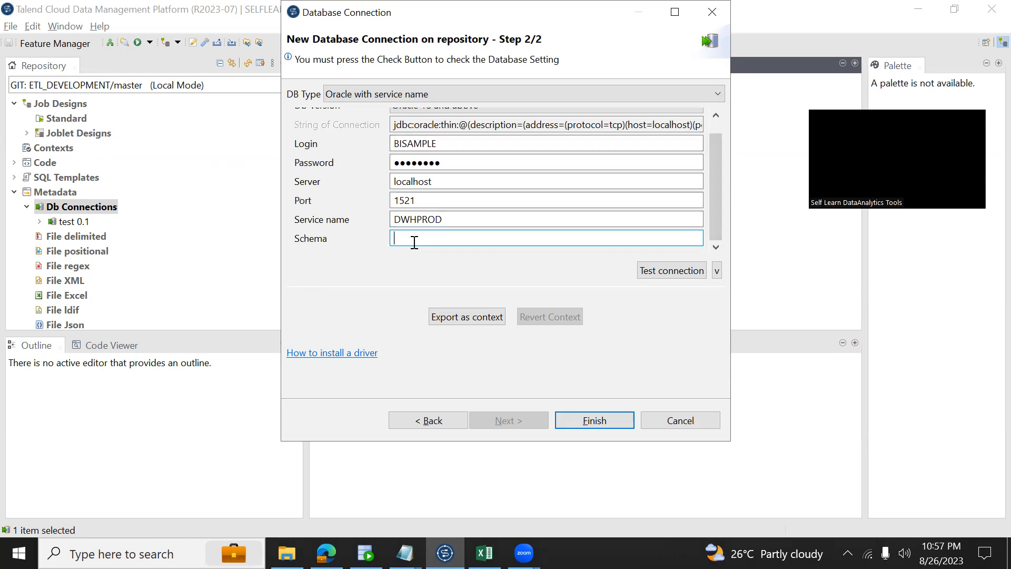
type("BISAMPLE")
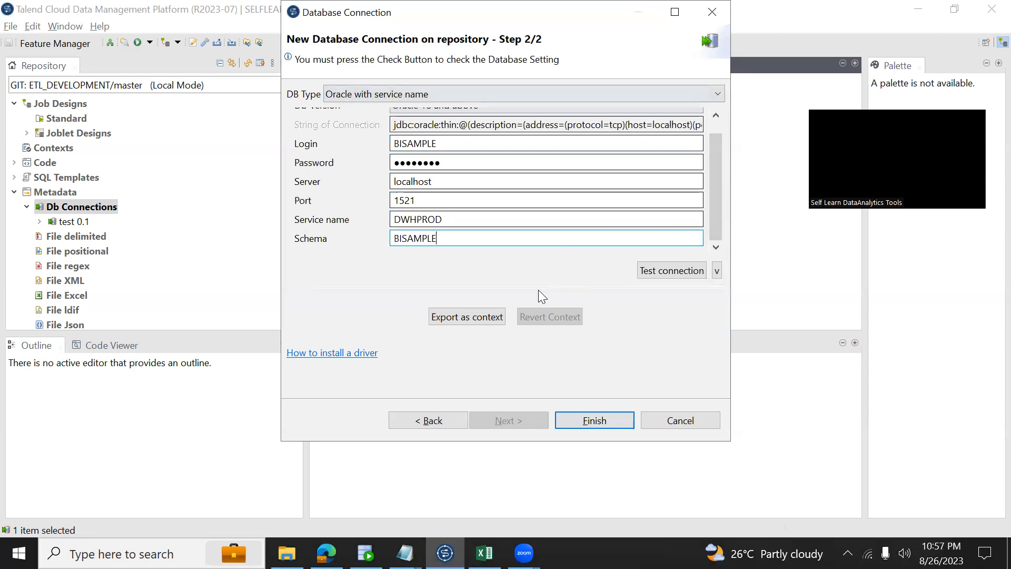
Test the Oracle connection and finish creating OracleConnection in the repository
left_click(683, 271)
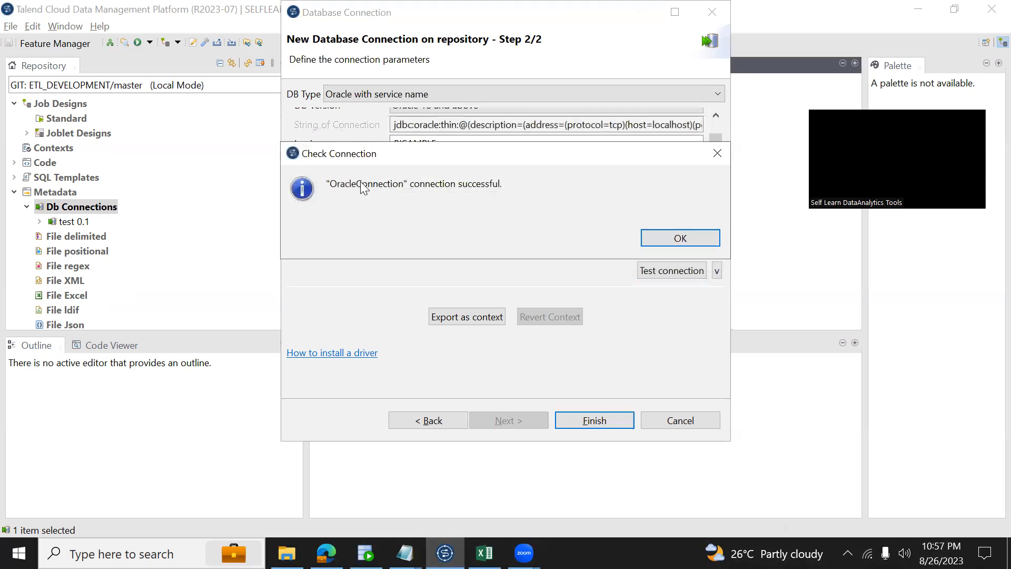
left_click(667, 237)
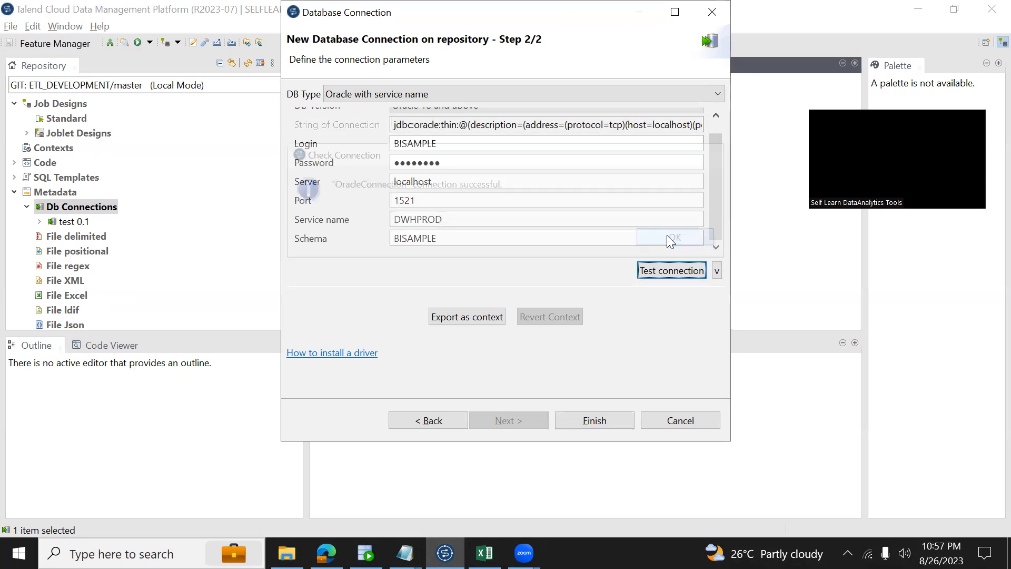
left_click(574, 423)
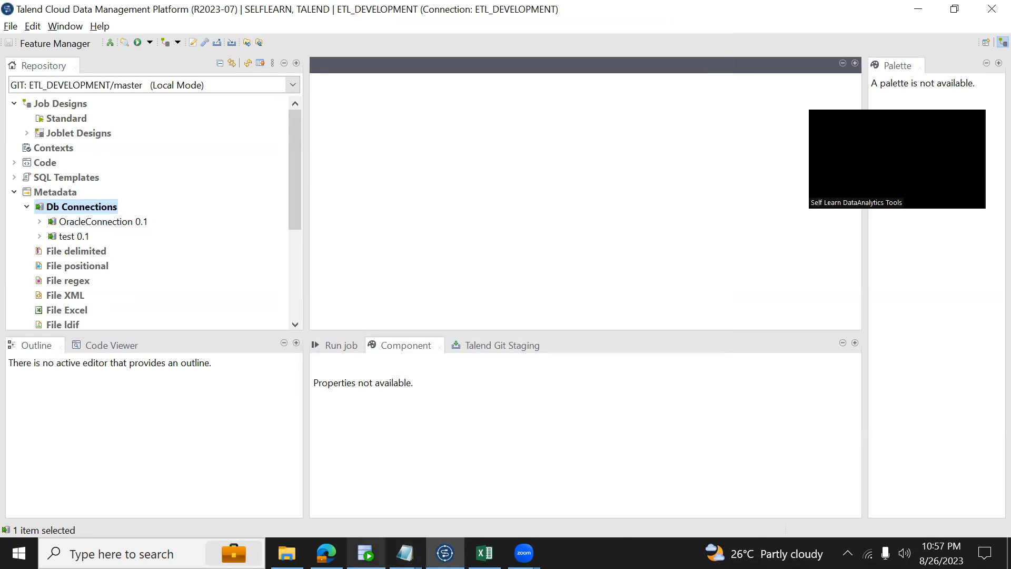
Switch to Oracle SQL Developer and run SELECT * FROM TAB; below the EMP query in the BISAMPLE worksheet
left_click(365, 553)
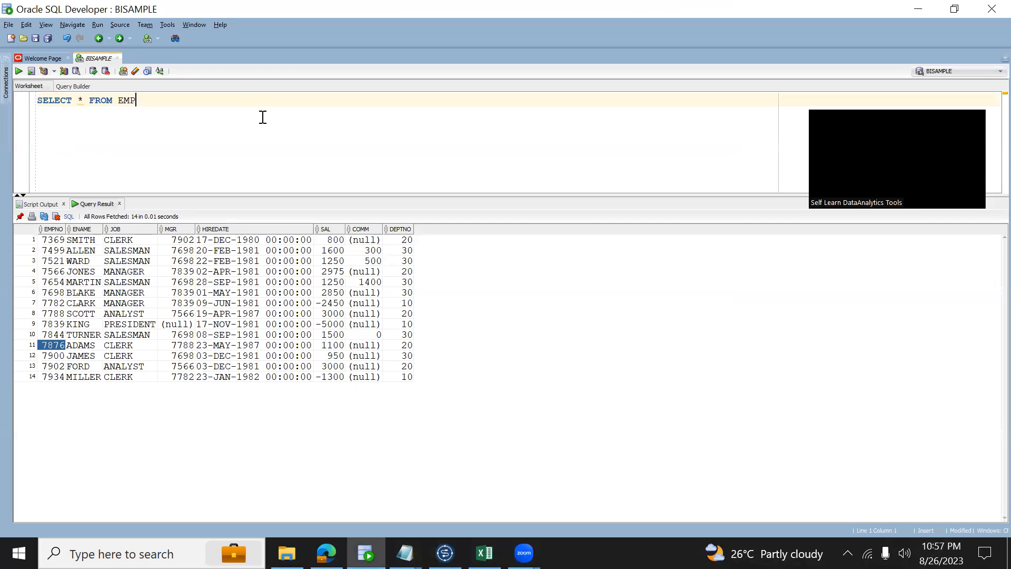
key("Return")
key("Return")
type("SELECT * FROM TAB;")
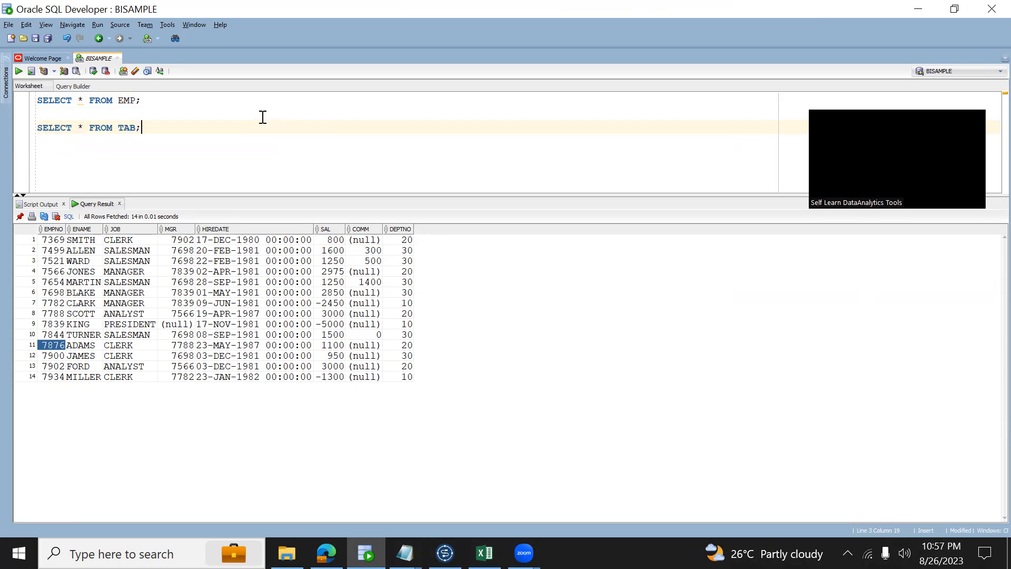
key("ctrl+Return")
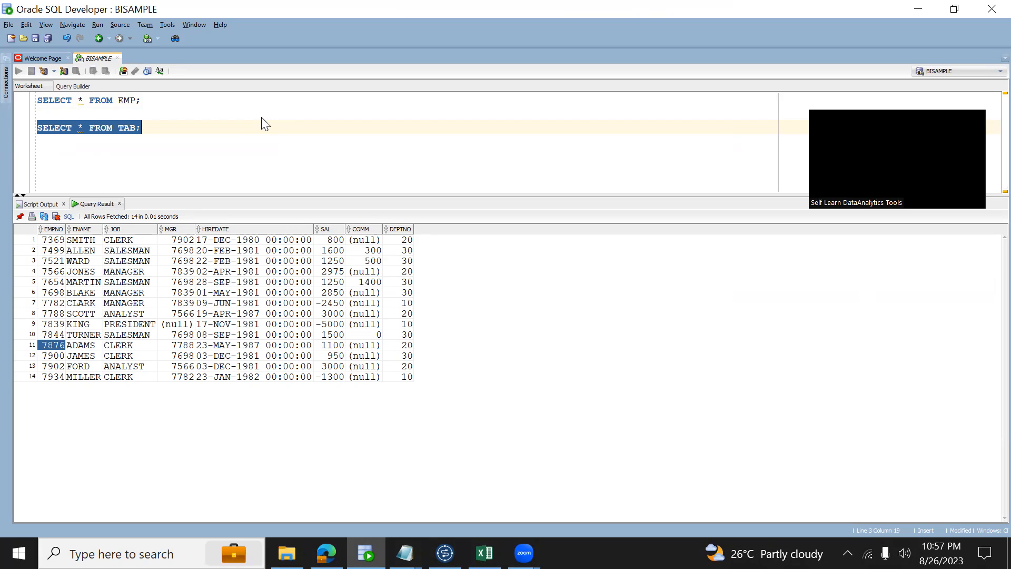
Browse the BISAMPLE table list from start to end, return to the first row and highlight EMP in the first query
left_click(102, 263)
key("Down")
key("Down")
key("Down")
key("Down")
key("Down")
key("Down")
key("Down")
key("Down")
key("Down")
key("Down")
key("Down")
key("Down")
key("Down")
key("Down")
key("Down")
key("Down")
key("Down")
key("Down")
key("Down")
key("Down")
key("Down")
key("Down")
key("Down")
key("Down")
key("Down")
key("Down")
key("Down")
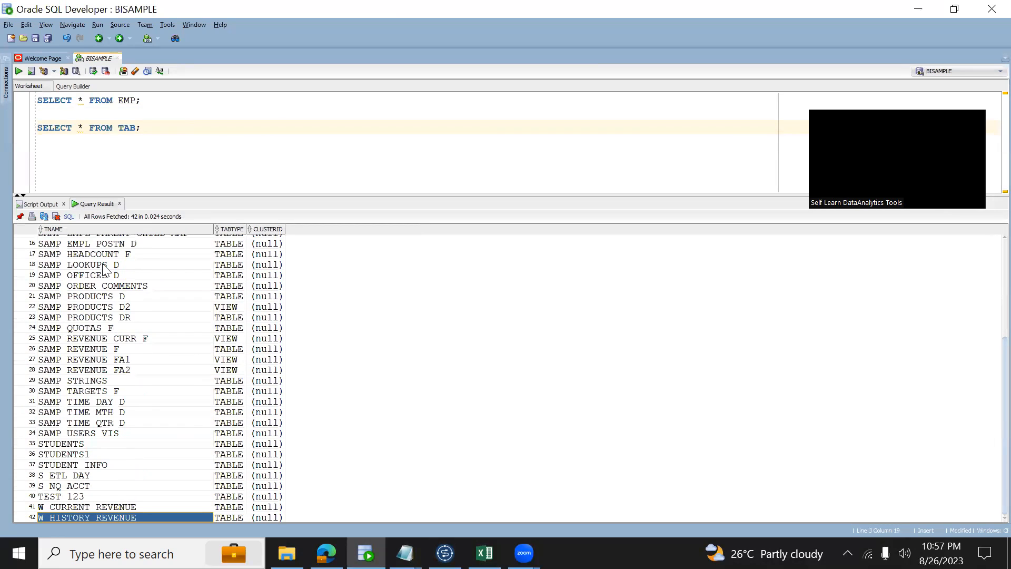
key("ctrl+Home")
left_click_drag(118, 100, 138, 101)
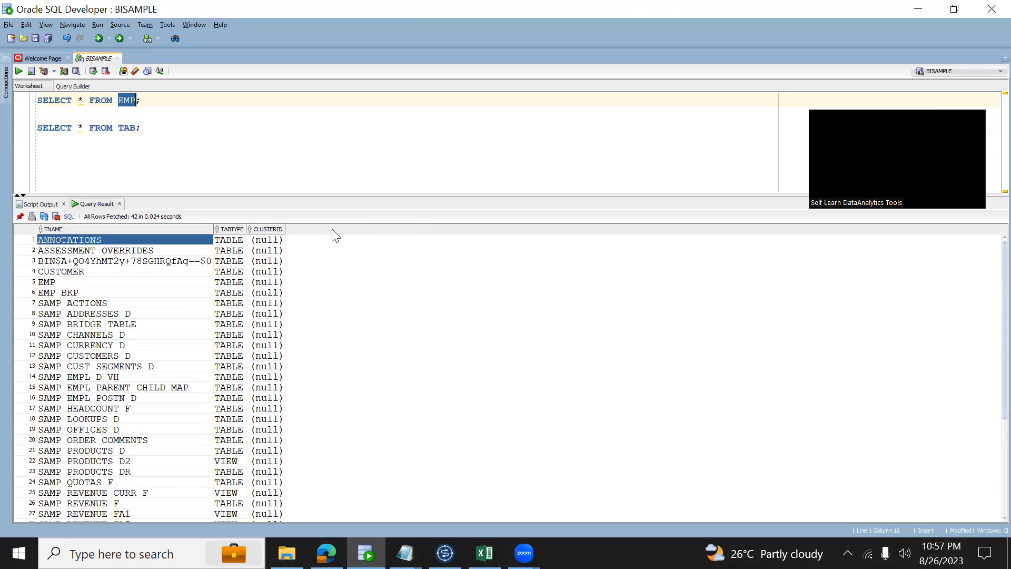
Start retrieving the schema of OracleConnection in Talend Studio with TABLE, VIEW and SYNONYM types included, checking the table list in SQL Developer
left_click(444, 553)
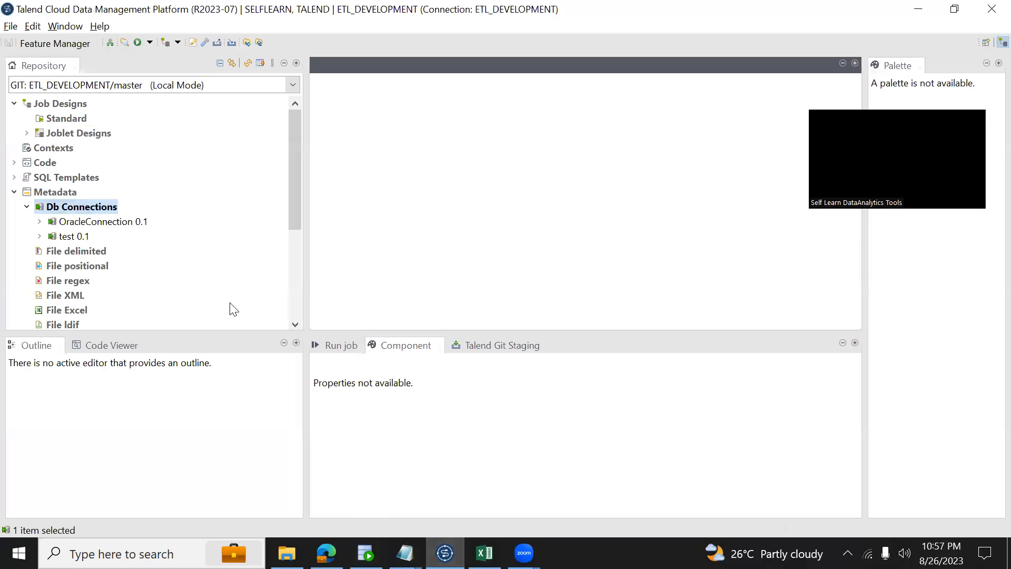
right_click(109, 226)
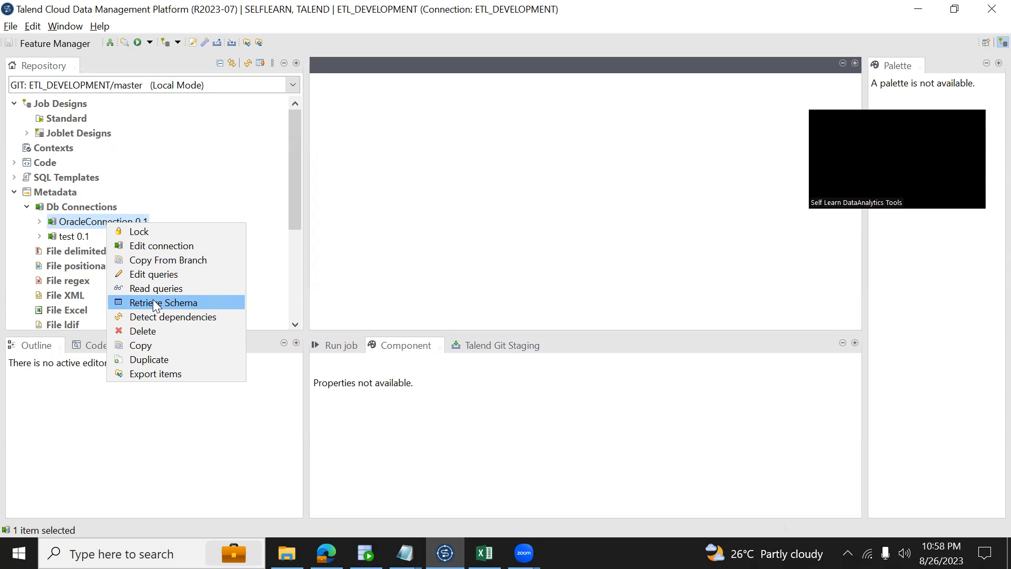
left_click(76, 225)
right_click(77, 225)
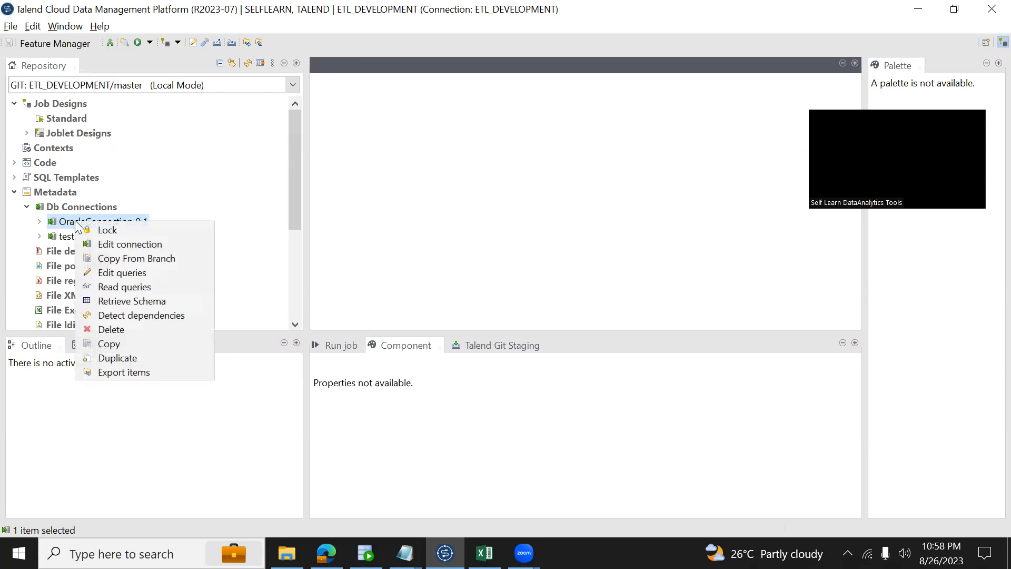
left_click(130, 301)
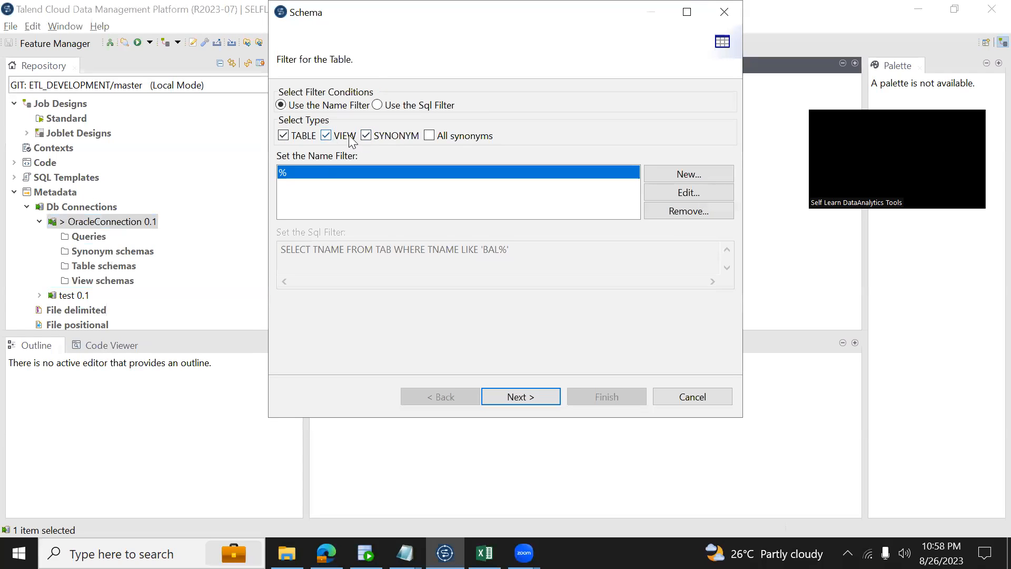
left_click(285, 139)
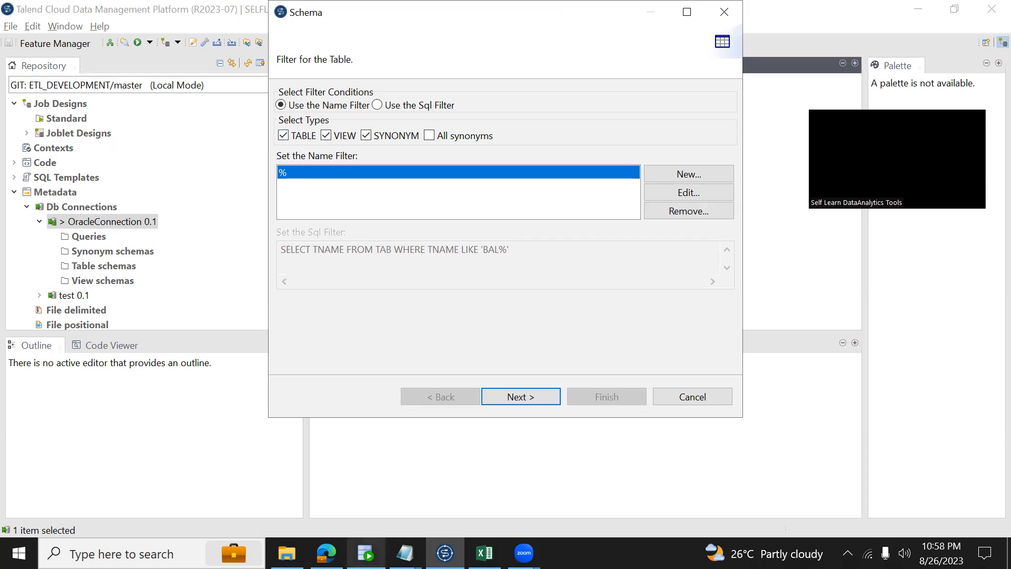
left_click(365, 552)
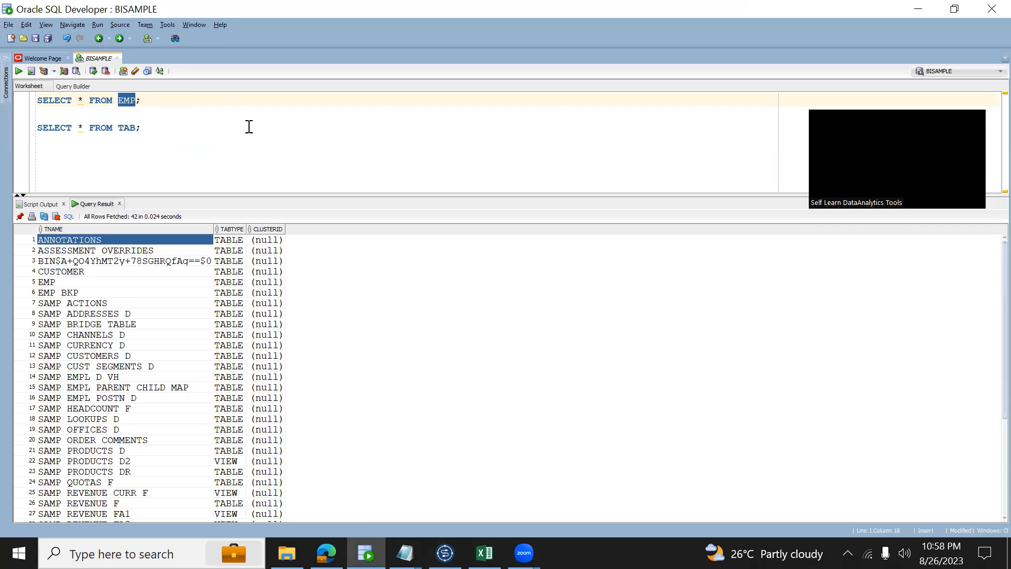
key("alt+Tab")
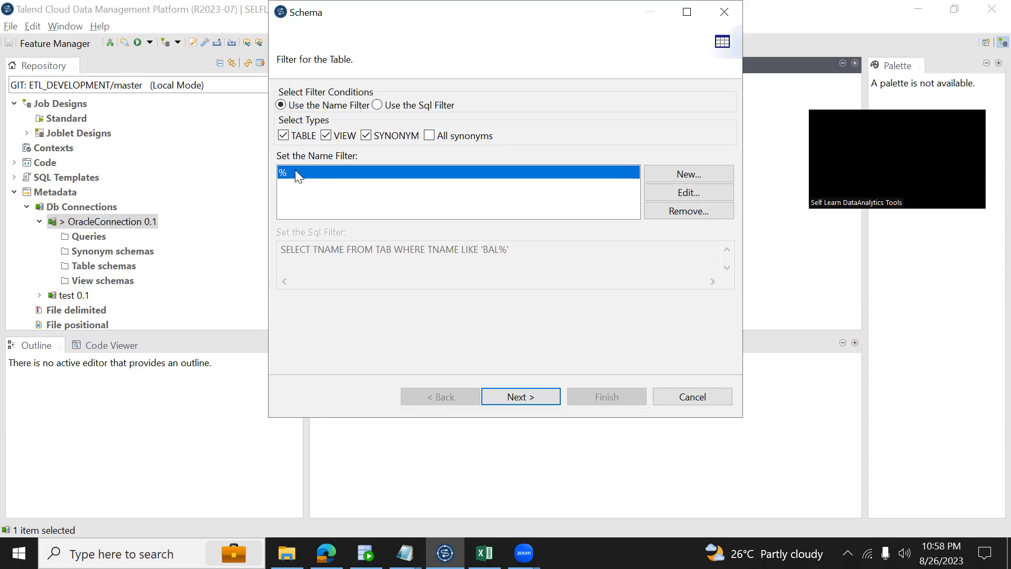
Change the schema name filter to EMP% and proceed to the list of matching tables
left_click(682, 192)
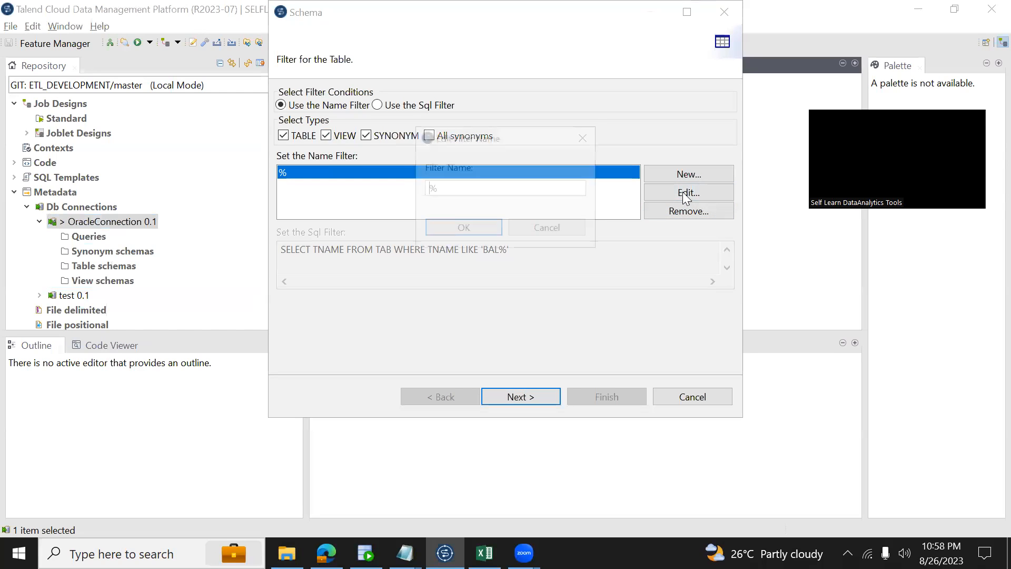
type("EMP")
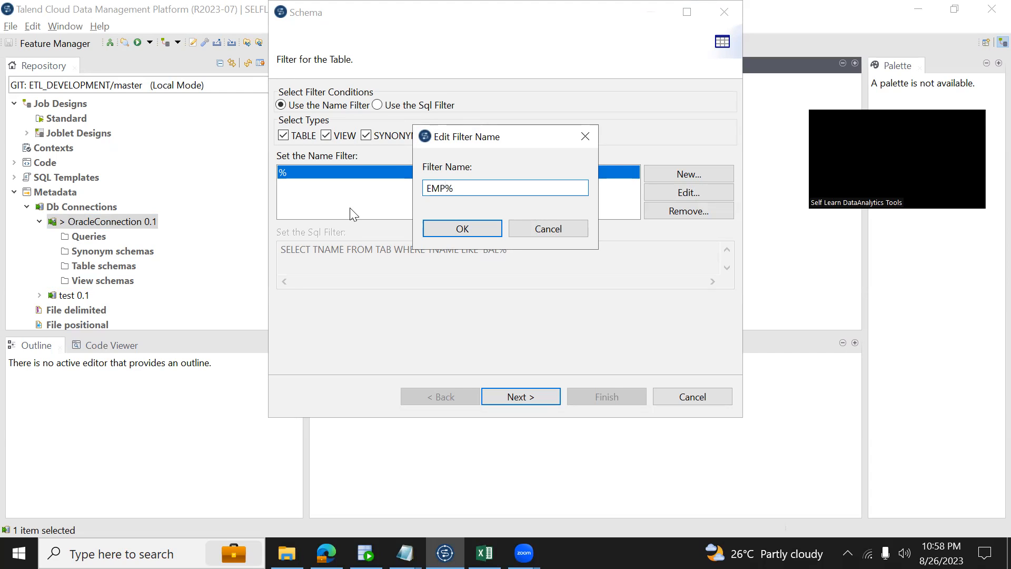
key("shift+Home")
key("BackSpace")
type("EMP")
left_click(460, 228)
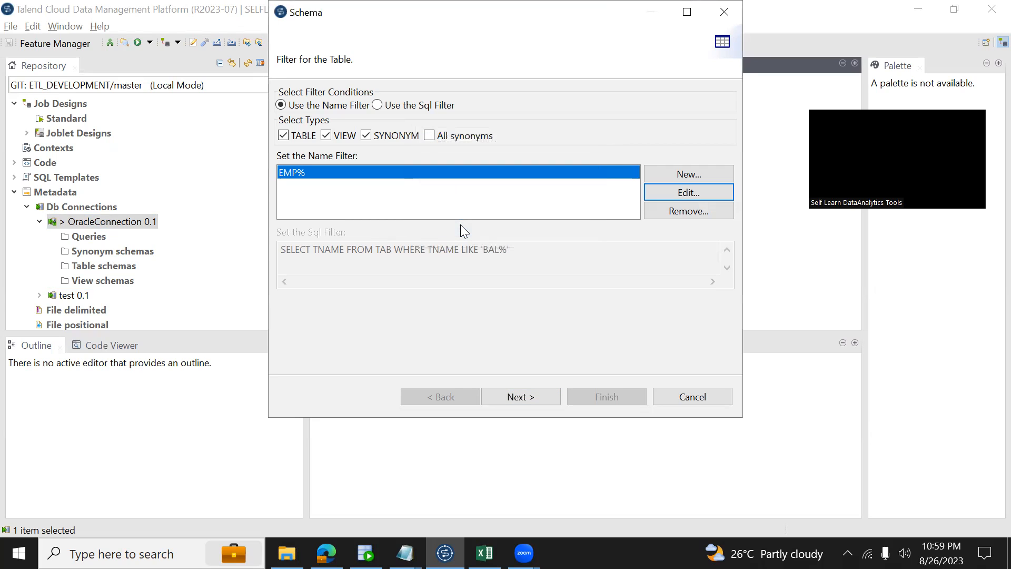
left_click(540, 400)
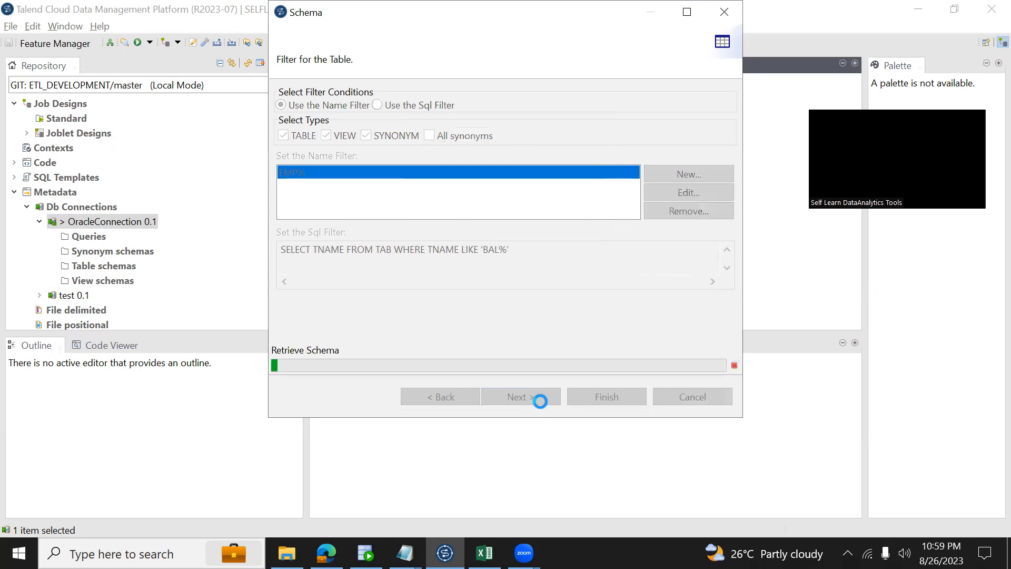
Select the EMP and EMP_BKP tables under BISAMPLE and proceed to their schema definitions
left_click(299, 162)
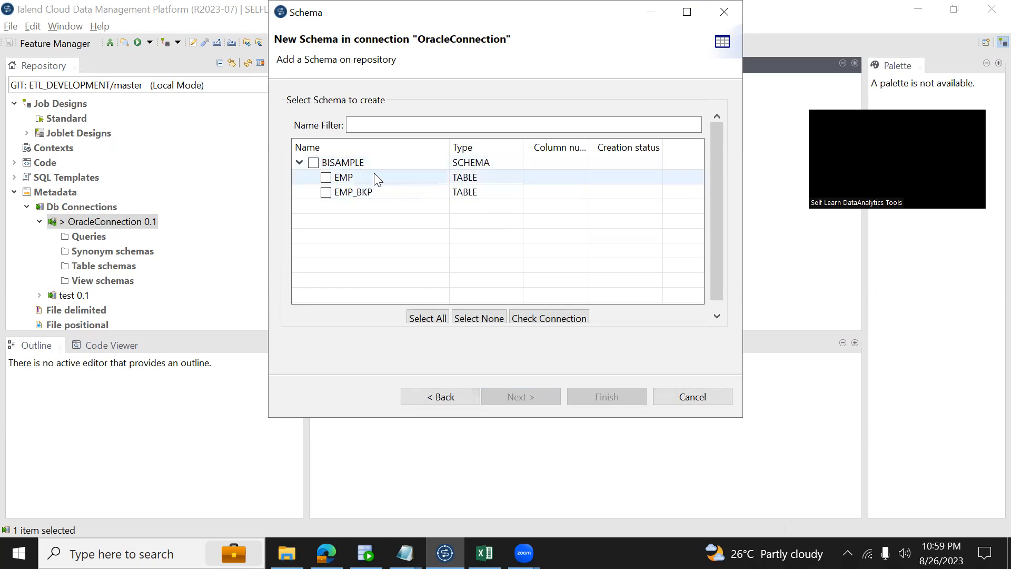
left_click(325, 177)
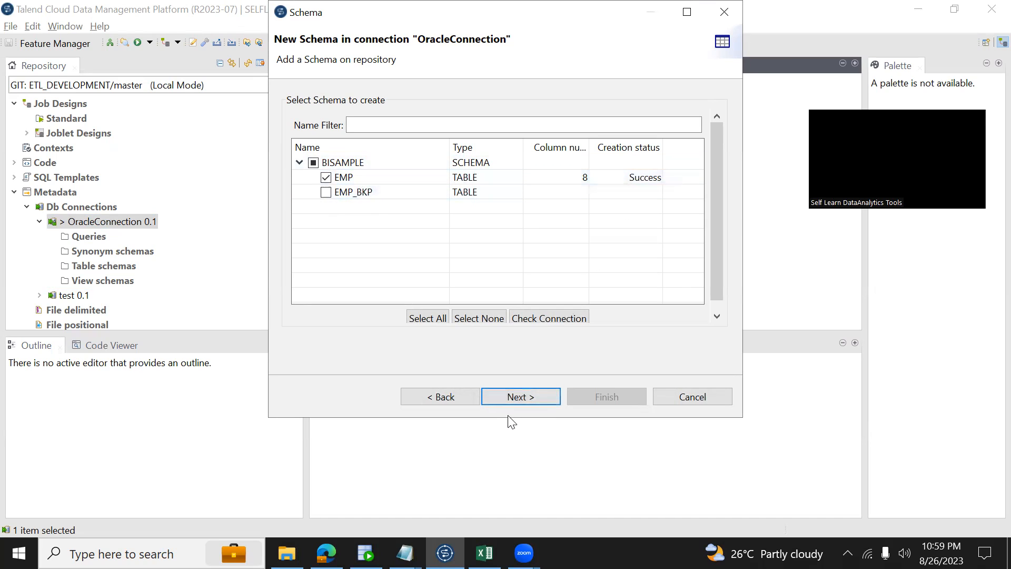
left_click(326, 192)
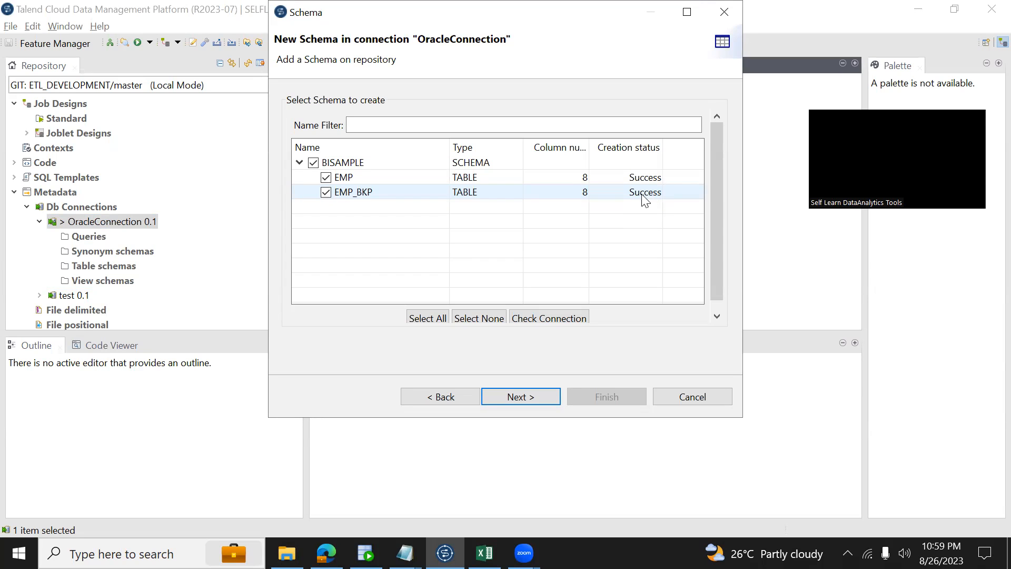
left_click(540, 400)
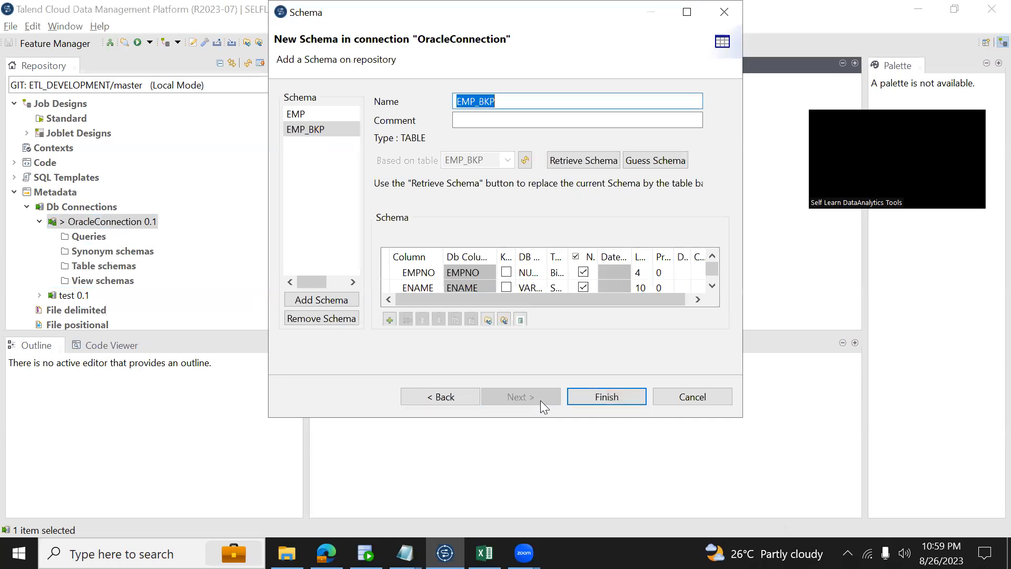
Review the columns of the EMP and EMP_BKP schemas in an enlarged dialog and finish adding them to OracleConnection
left_click(298, 115)
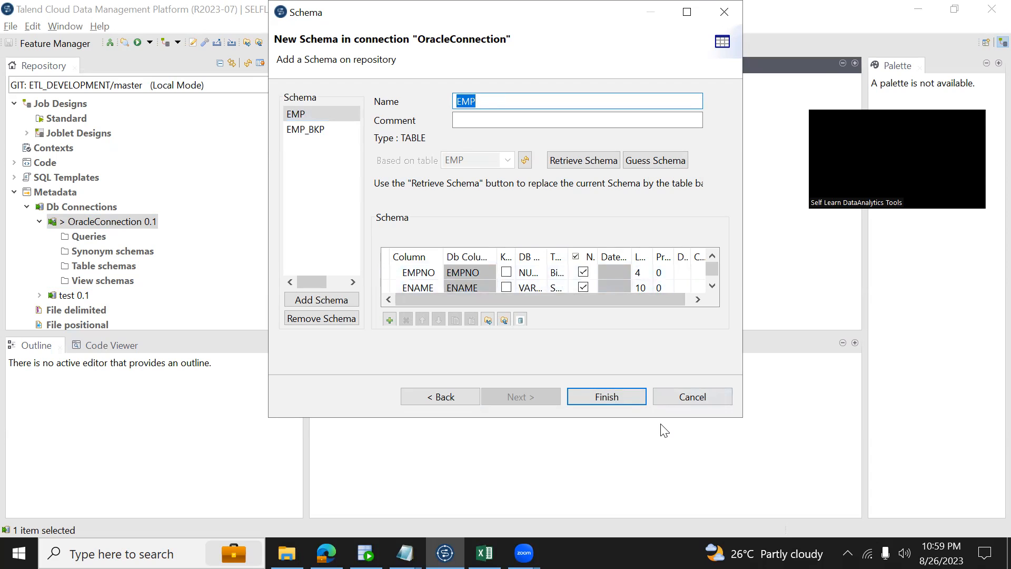
left_click_drag(659, 420, 659, 525)
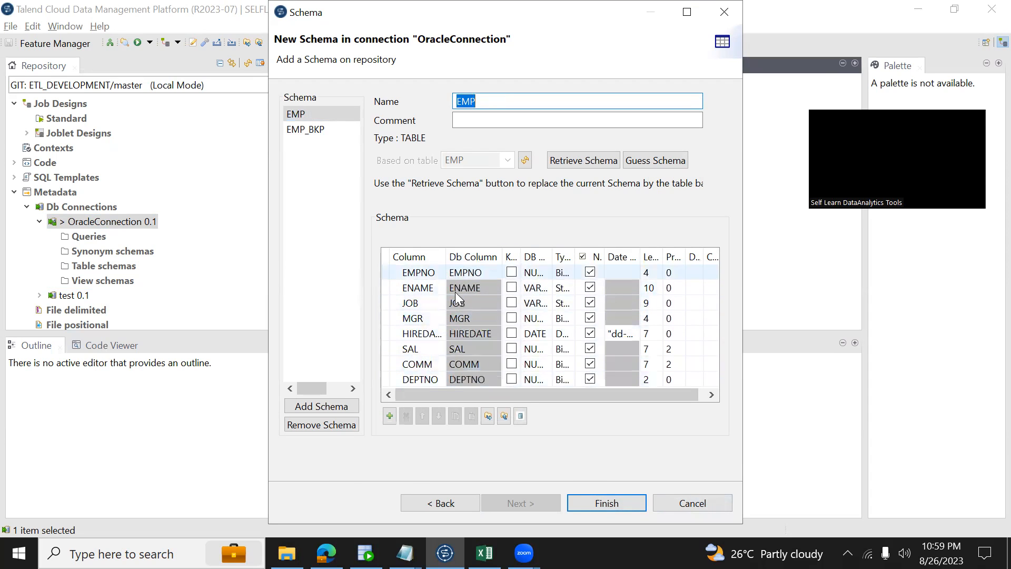
left_click(311, 130)
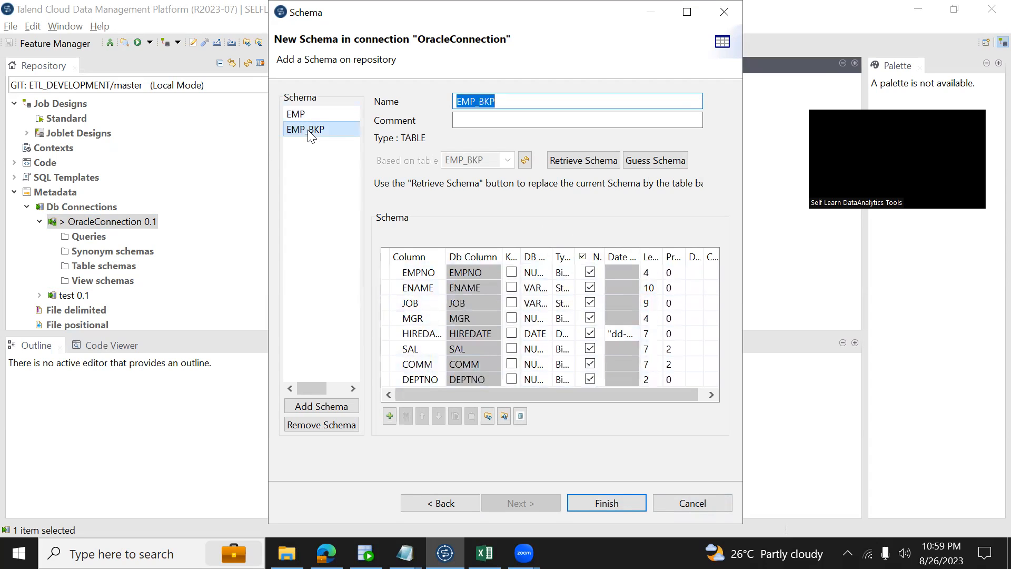
left_click(605, 502)
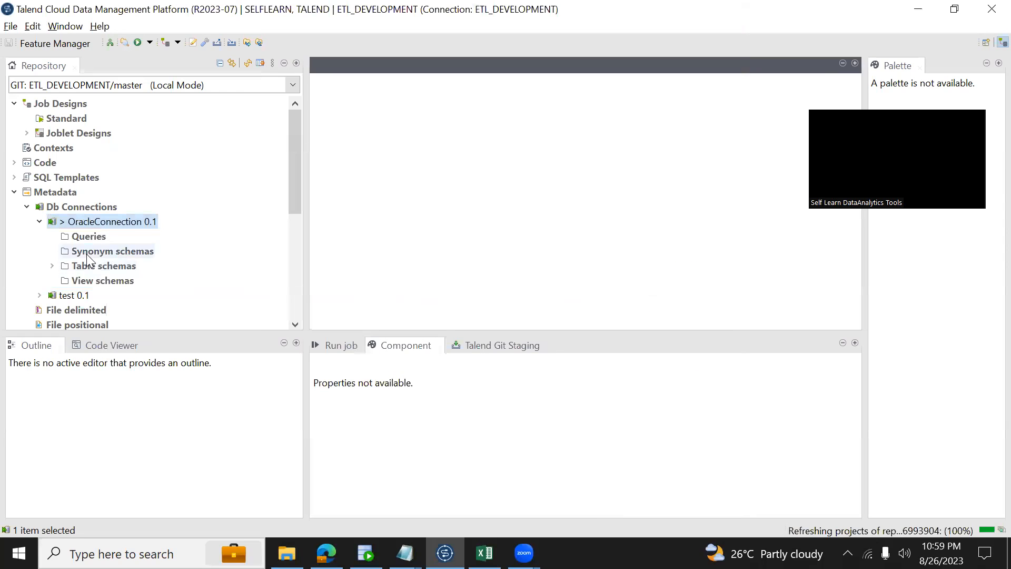
Expand OracleConnection's table schemas, select EMP, and look at the SNOW_EMP target table in the Snowflake worksheet in the browser
left_click(52, 266)
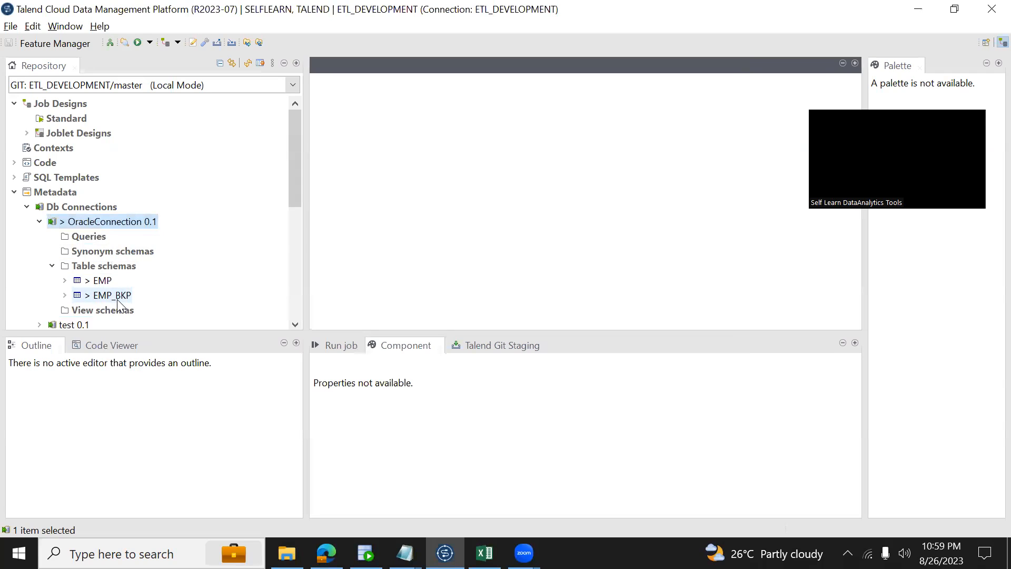
left_click(103, 282)
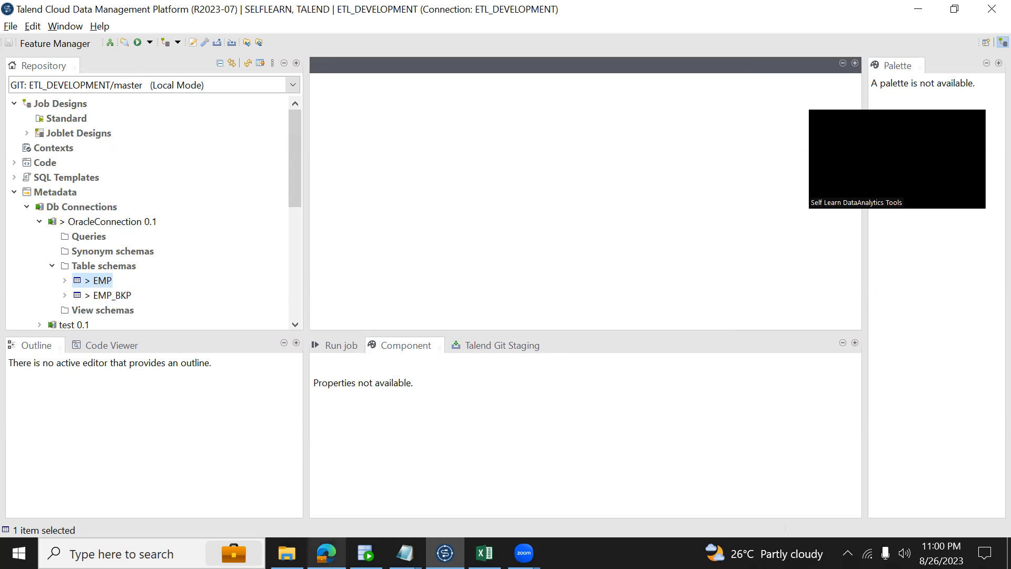
left_click(327, 552)
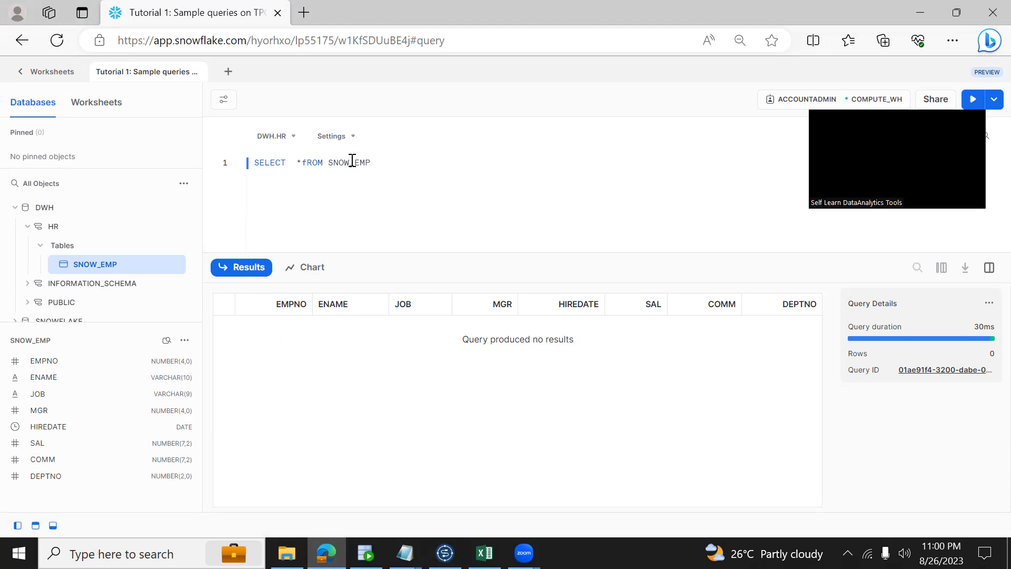
key("alt+Tab")
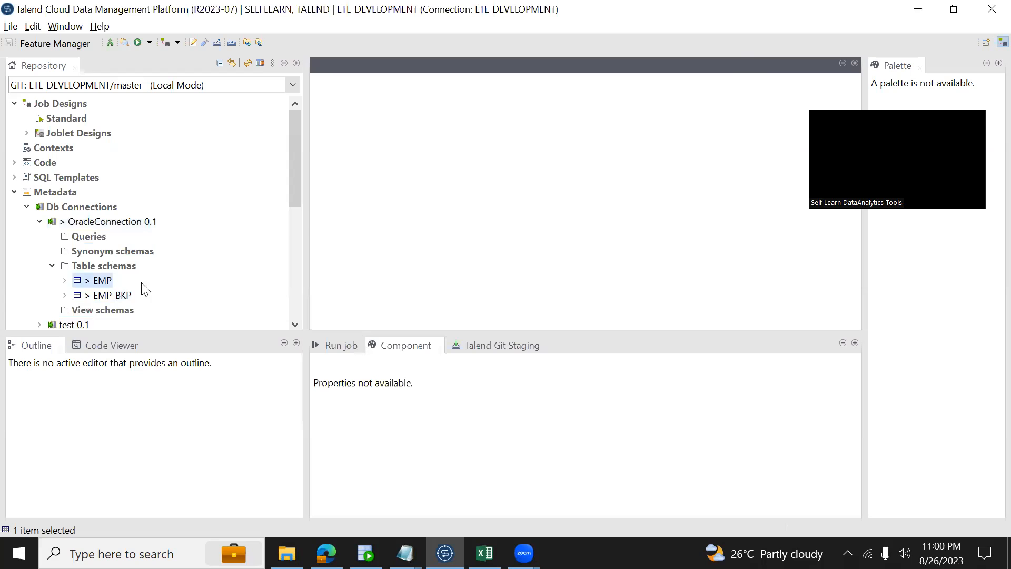
Create a Snowflake connection in the repository metadata and name it HR
left_click_drag(293, 195, 303, 289)
right_click(80, 238)
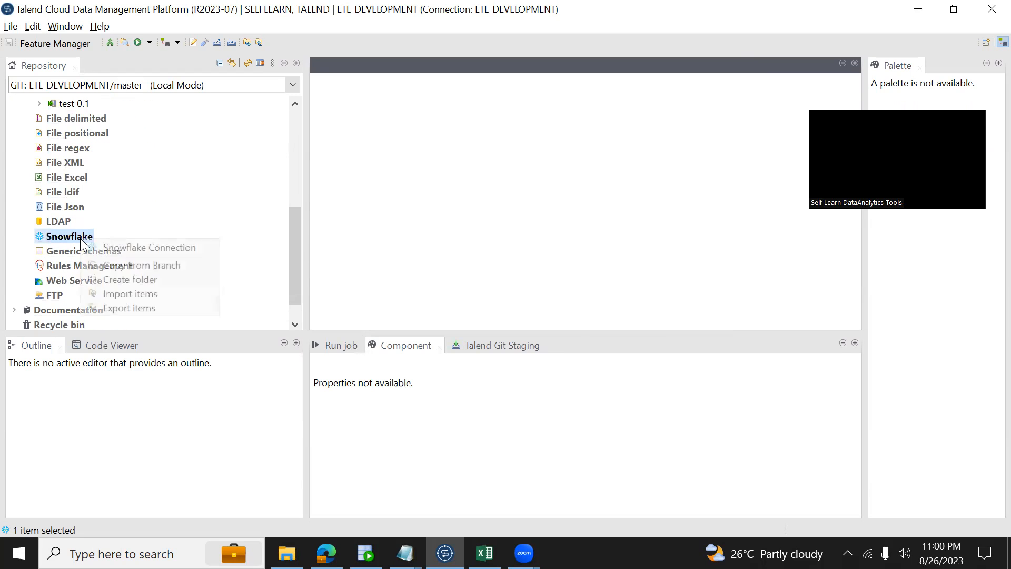
left_click(120, 248)
left_click(357, 92)
left_click(357, 93)
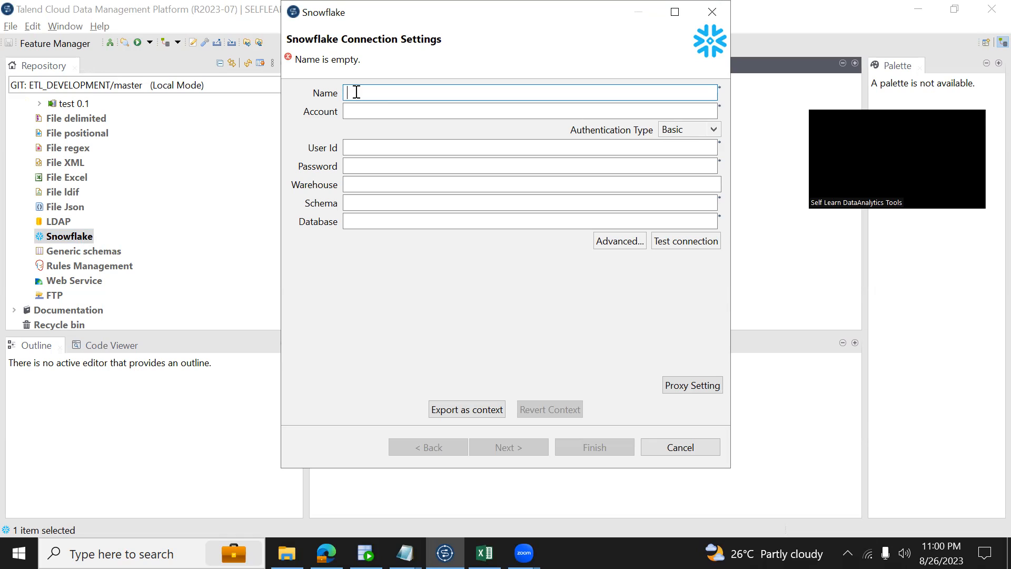
type("Swno")
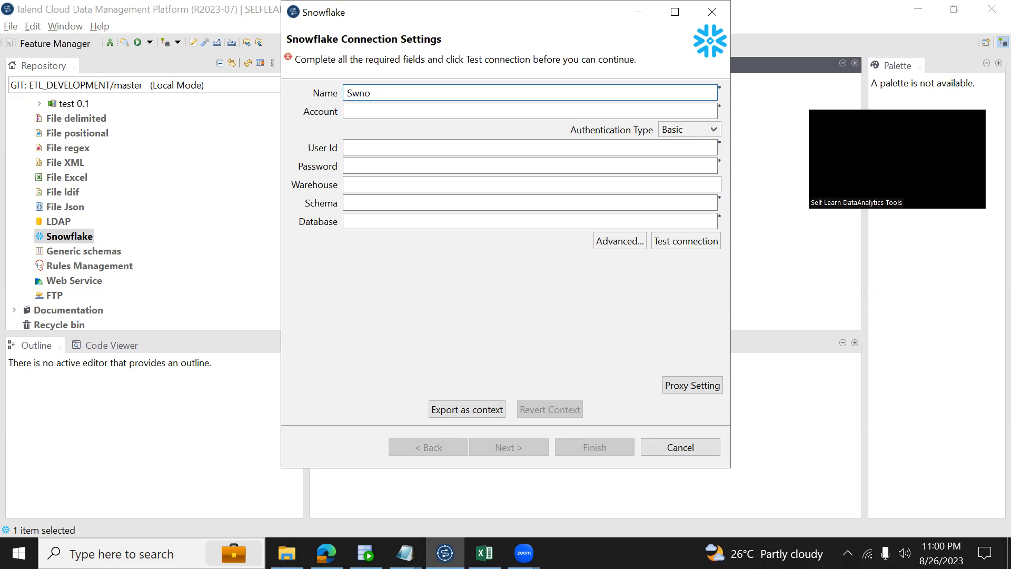
type("w")
key("BackSpace")
key("BackSpace")
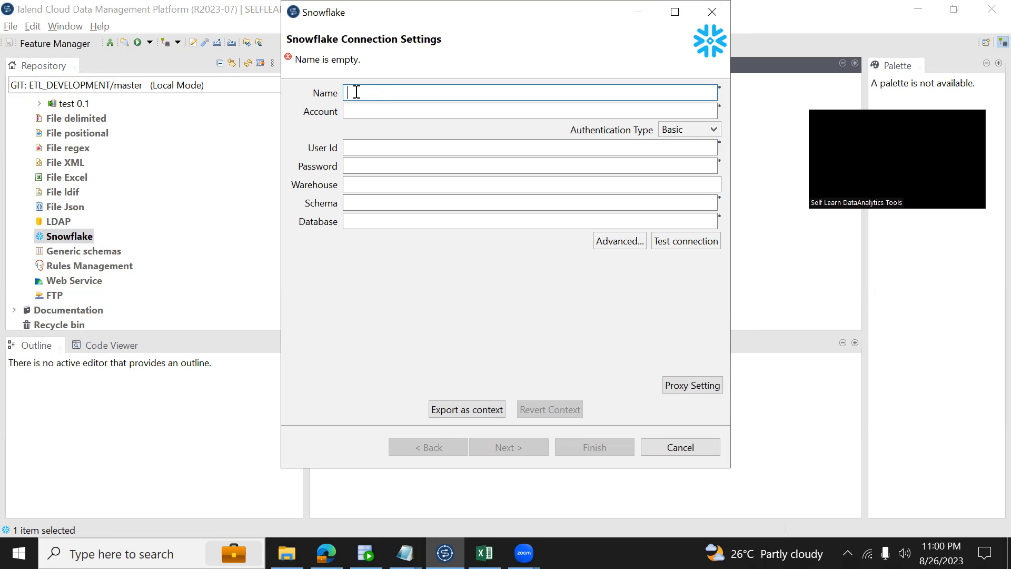
type("HR")
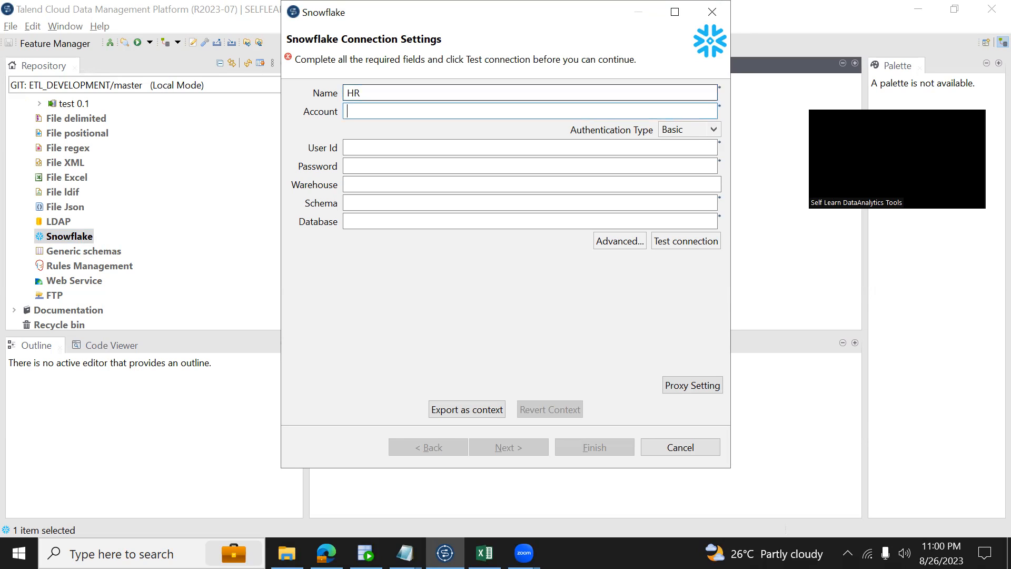
Examine the Snowflake login URL and the account identifier it contains in the Connection details file in Notepad
left_click(419, 111)
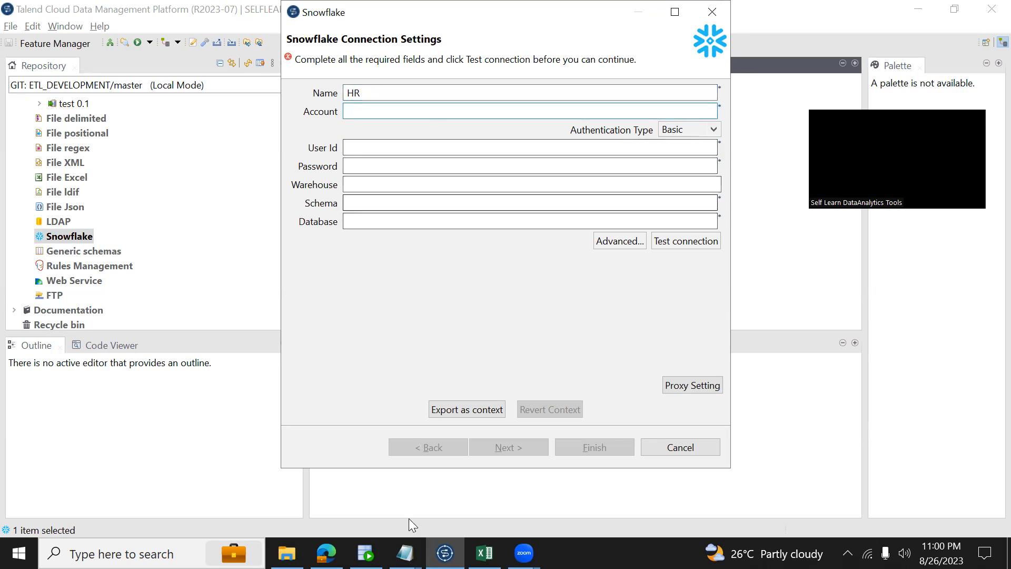
mouse_move(404, 553)
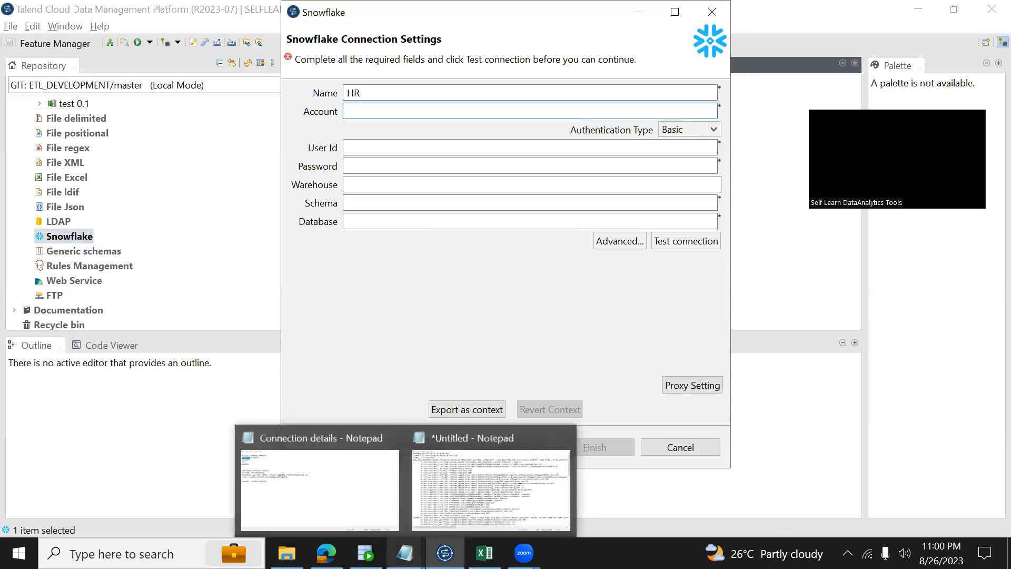
left_click(350, 504)
left_click_drag(68, 218, 158, 220)
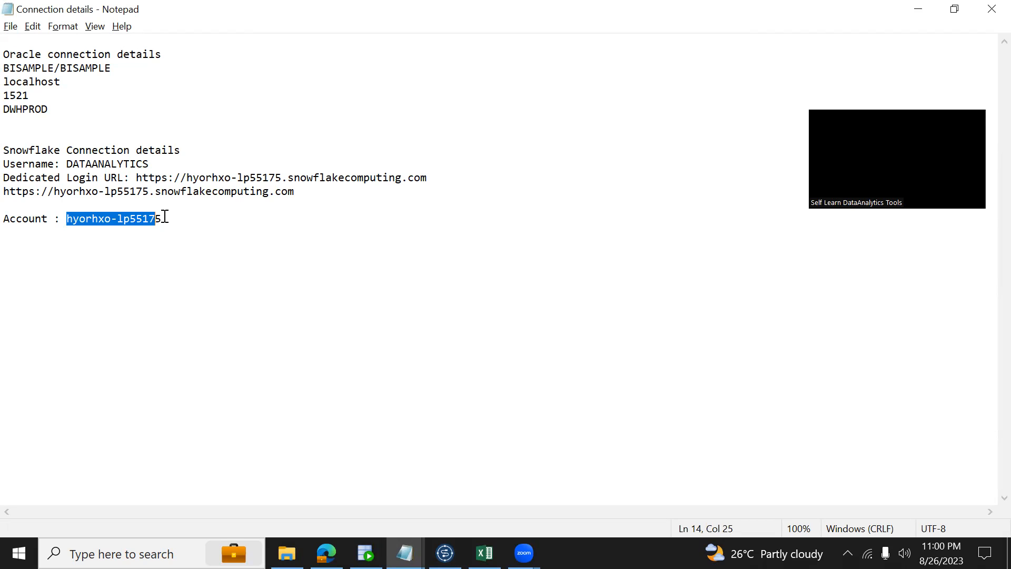
left_click(176, 220)
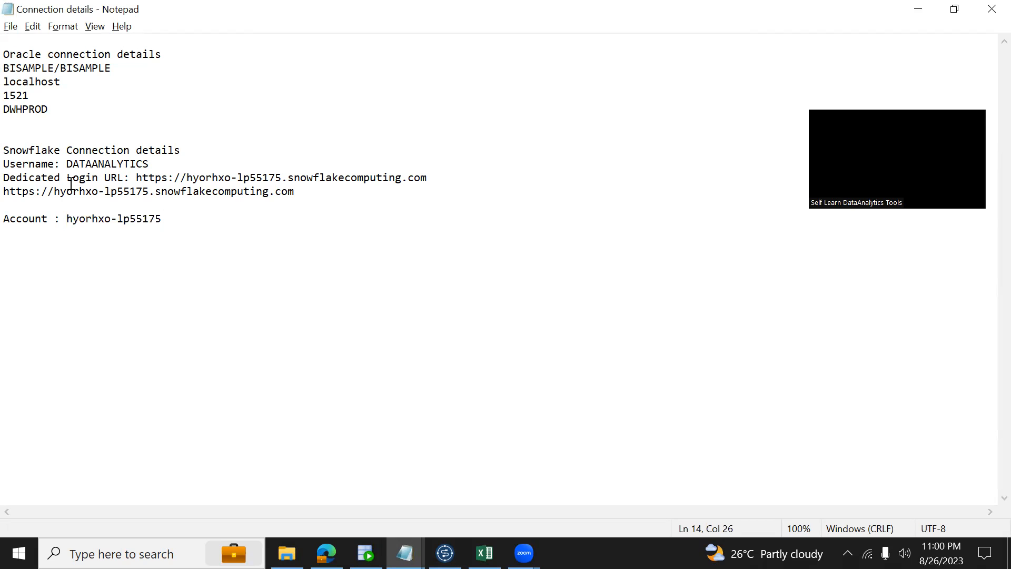
left_click_drag(305, 195, 8, 196)
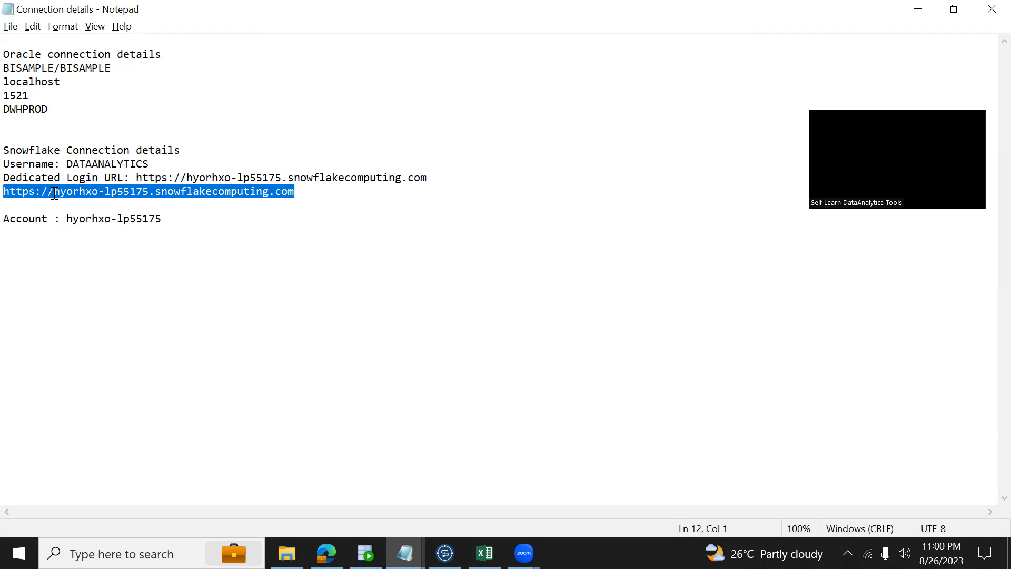
left_click(60, 193)
left_click_drag(156, 191, 302, 191)
left_click_drag(49, 192, 150, 191)
left_click(55, 192)
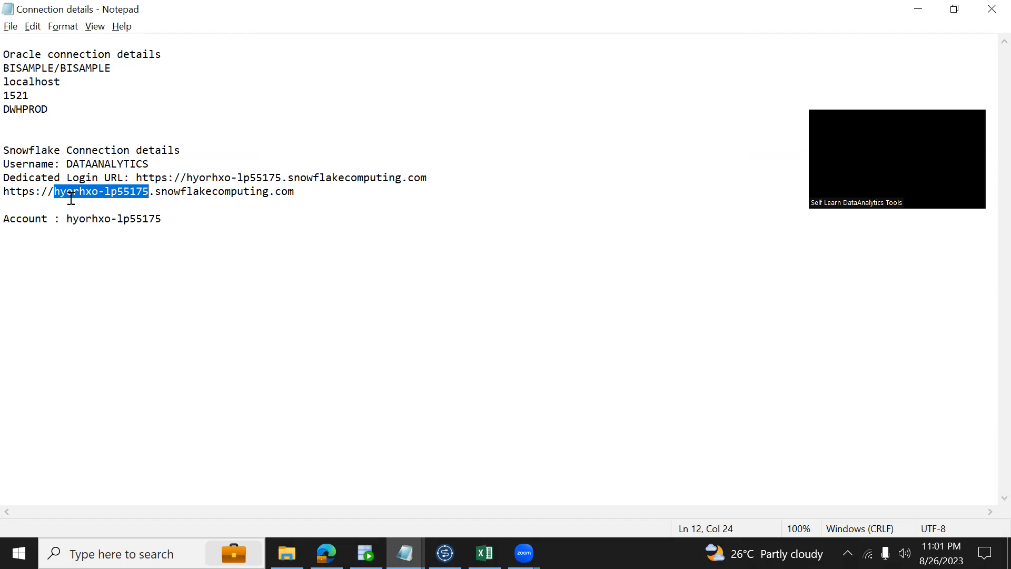
left_click(130, 198)
Copy the account identifier out of the login URL into the Snowflake connection's account setting in Talend Studio
left_click_drag(54, 192, 151, 194)
key("ctrl+c")
left_click(445, 553)
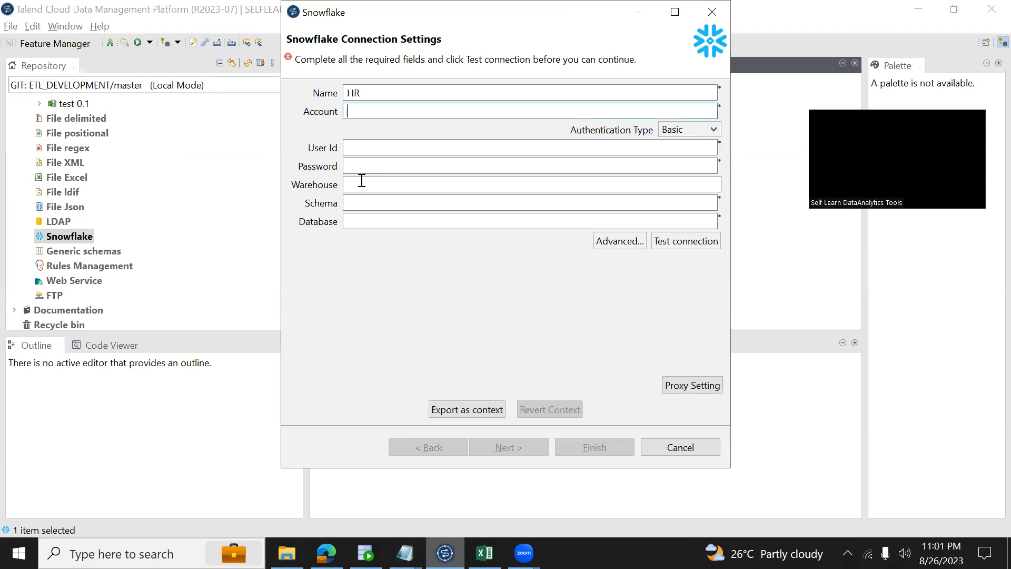
key("ctrl+v")
Enter DATAANALYTICS as the user ID and fill in the Snowflake password
left_click(372, 149)
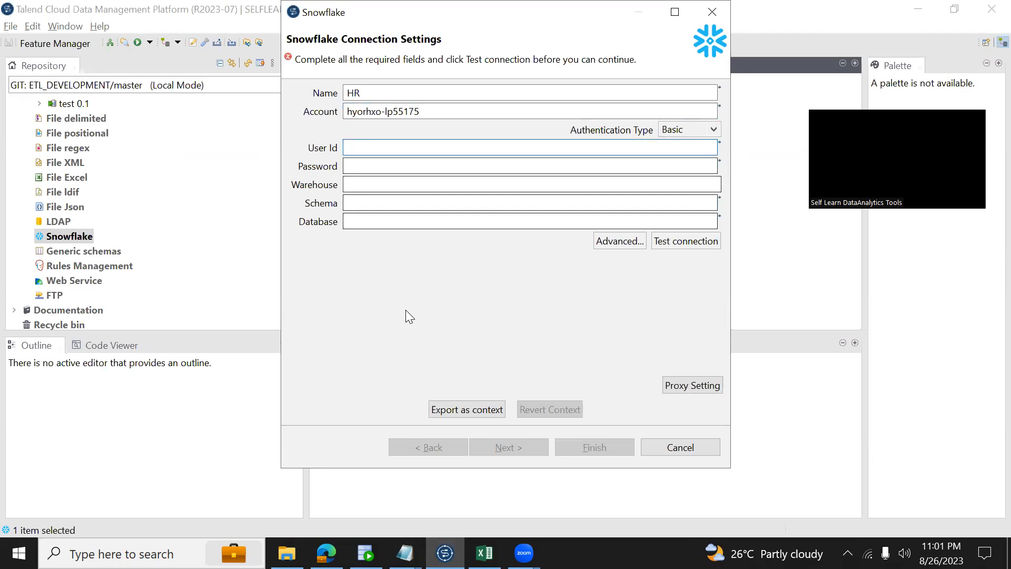
type("DATA")
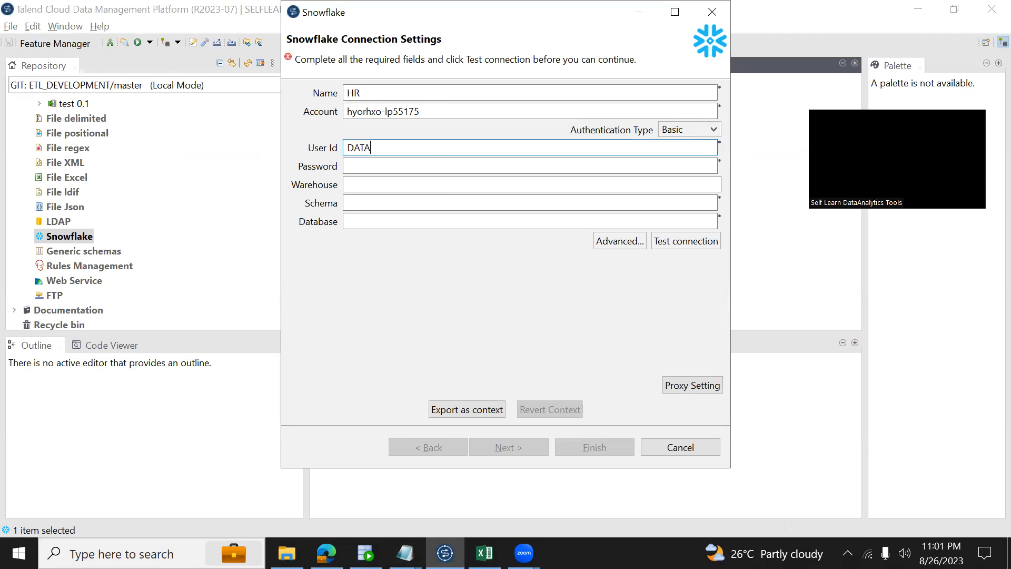
type("ANALYTICS")
key("Tab")
type("*****")
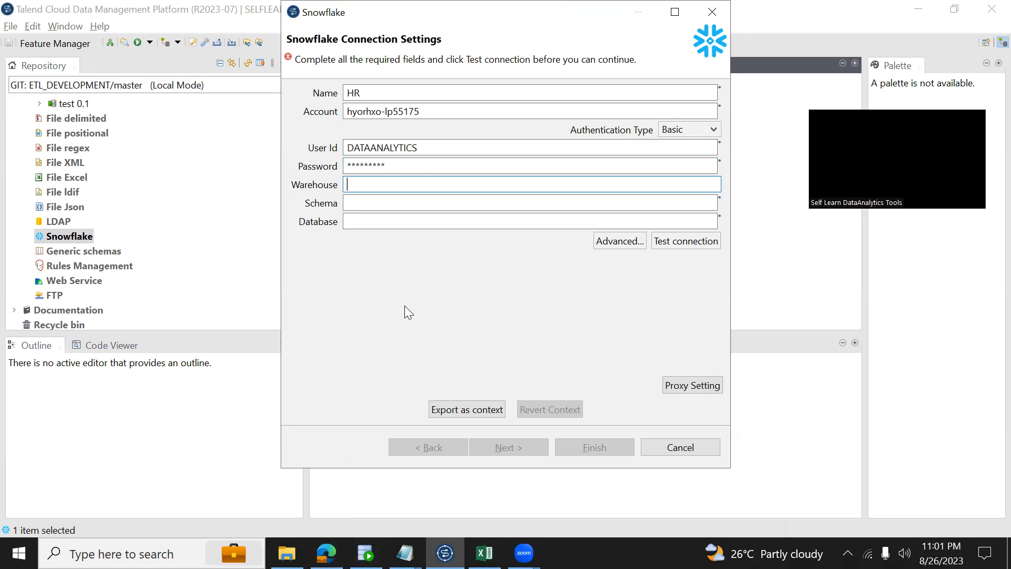
Set the warehouse to COMPUTE_WH and the schema to HR
type("C")
type("OMPUTE_WH")
type("HR")
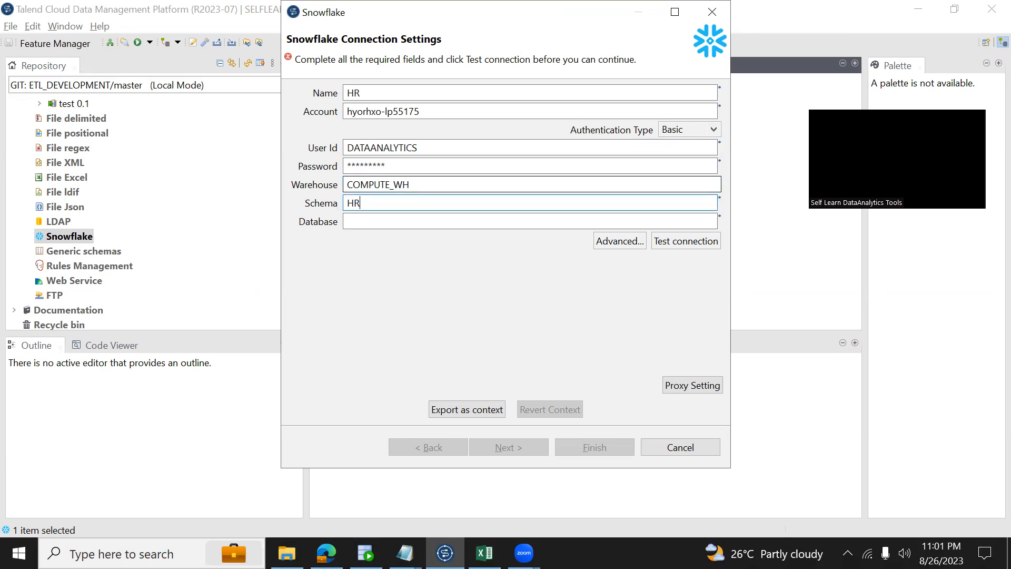
Look up the database name in the Snowflake worksheet in the browser, set the connection's database to DWH, and test the connection
left_click(326, 553)
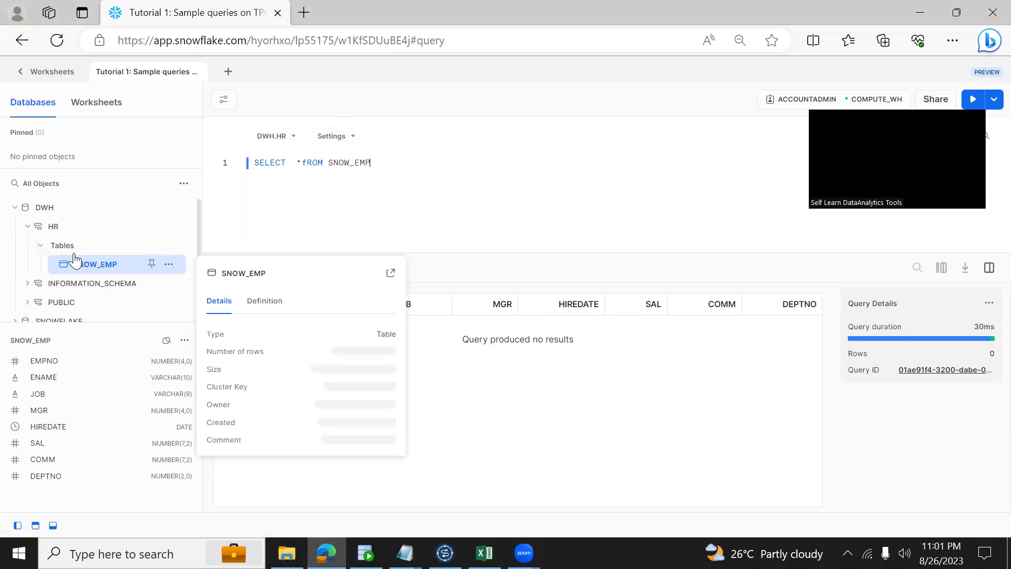
mouse_move(57, 229)
mouse_move(44, 211)
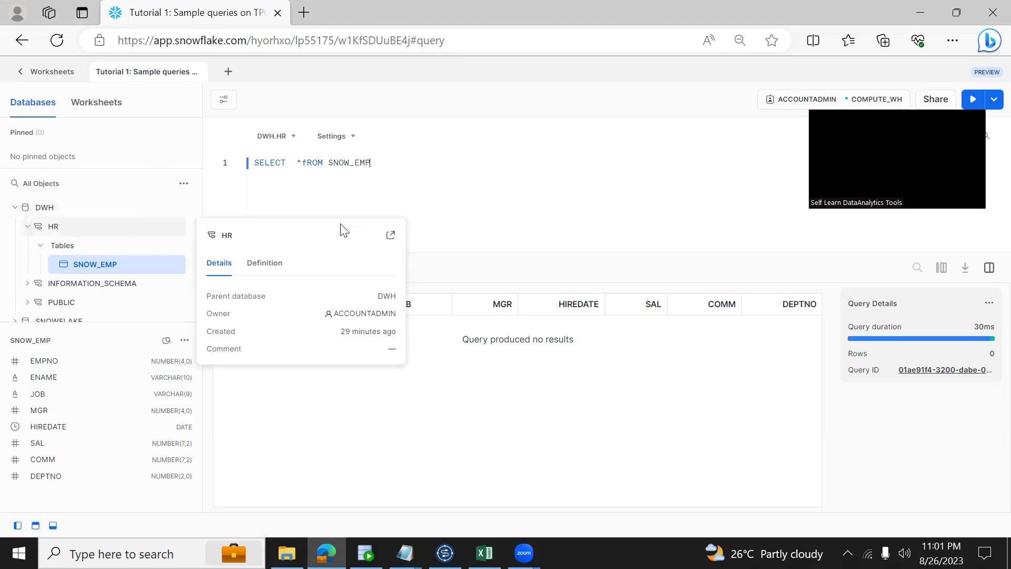
key("alt+Tab")
left_click(381, 223)
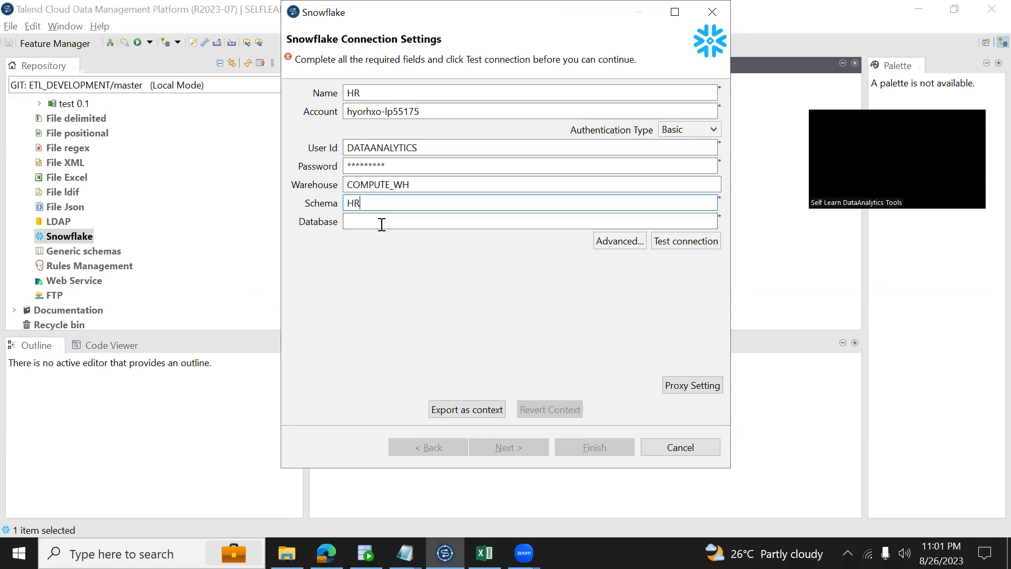
type("DWH")
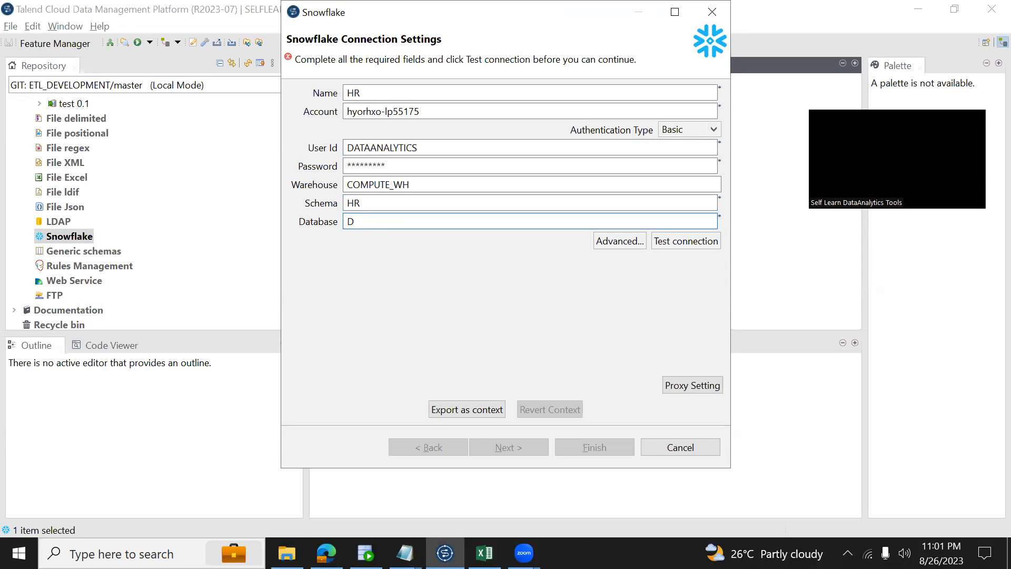
left_click(667, 242)
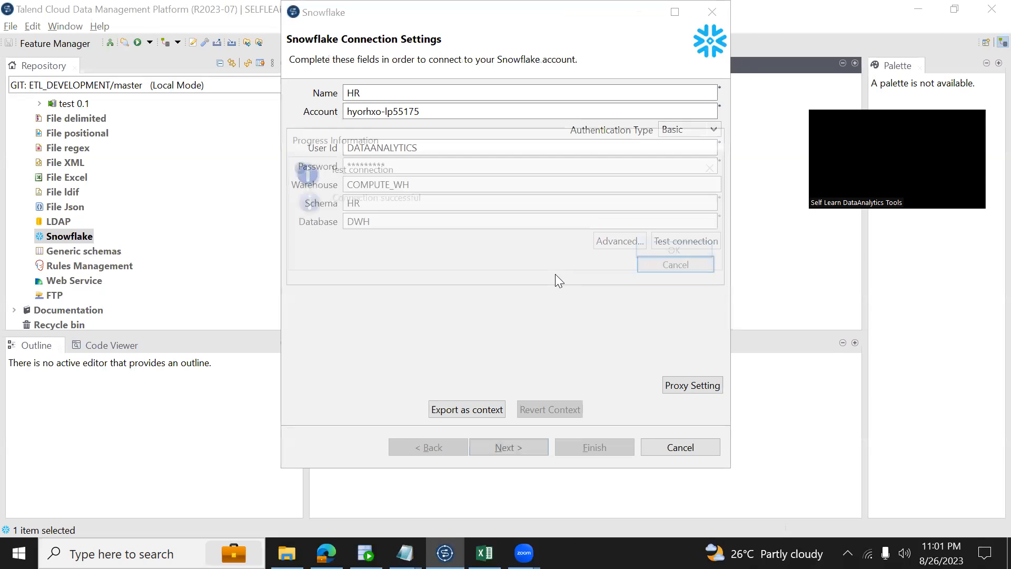
left_click(679, 251)
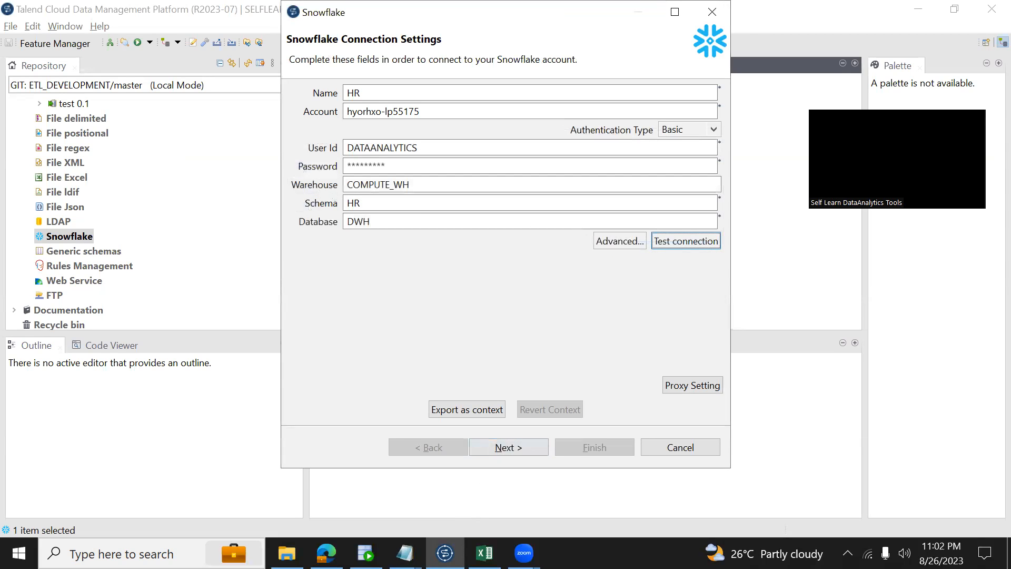
Try testing the connection with the full snowflakecomputing.com host name from the Notepad login URL as the account
mouse_move(404, 553)
left_click(293, 512)
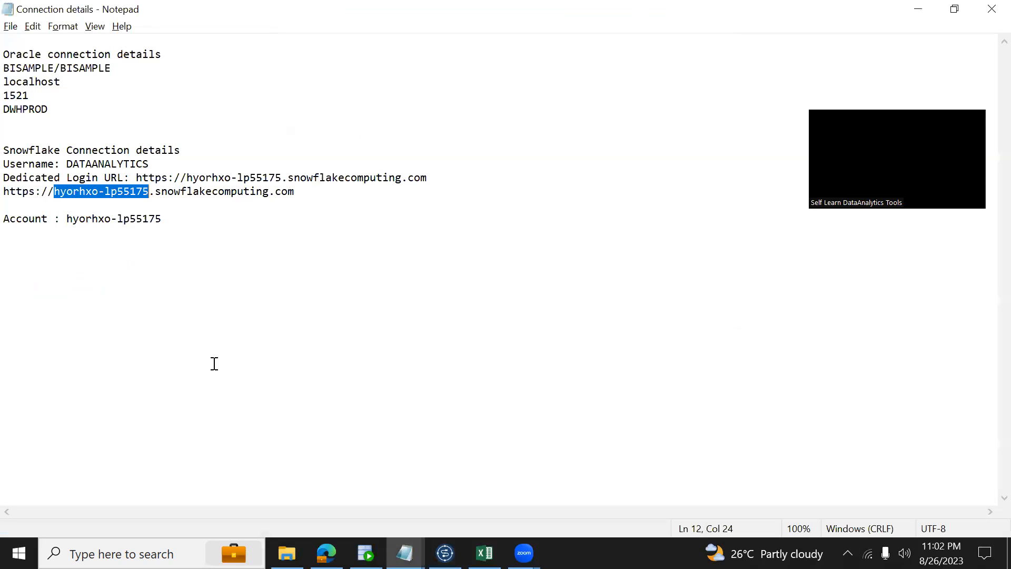
left_click(304, 192, "shift")
key("ctrl+c")
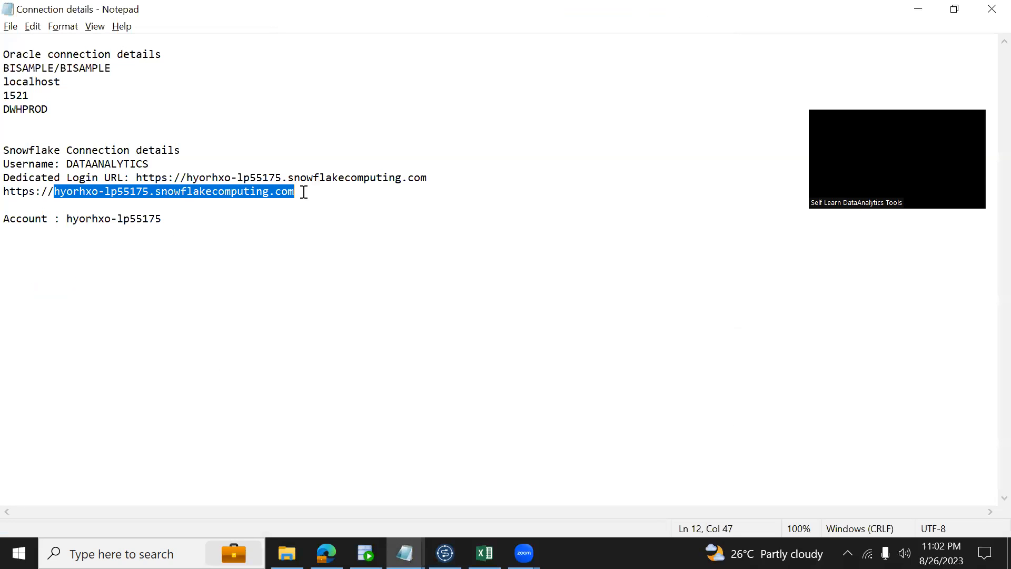
key("alt+Tab")
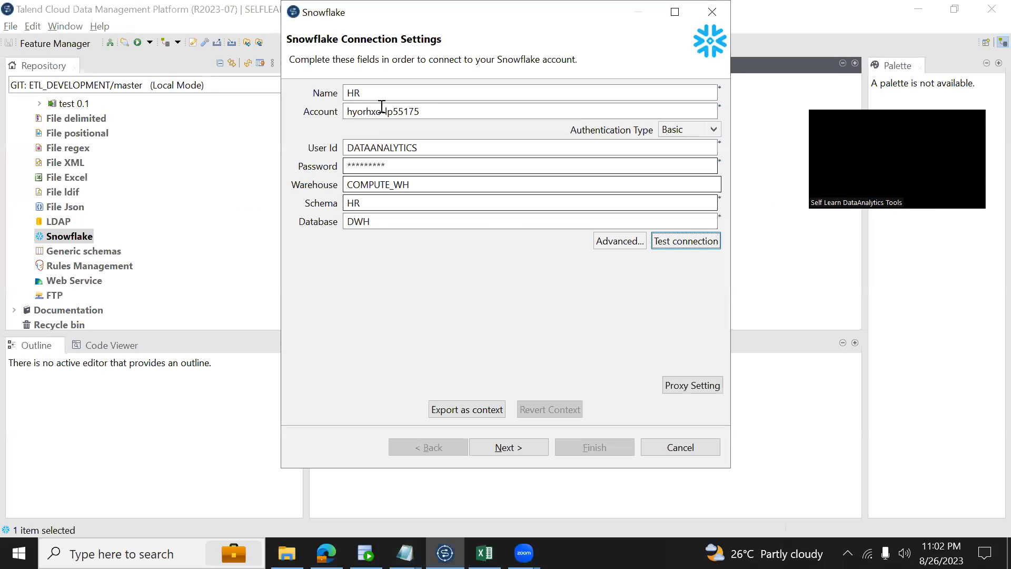
left_click_drag(424, 110, 314, 113)
key("ctrl+v")
left_click(673, 236)
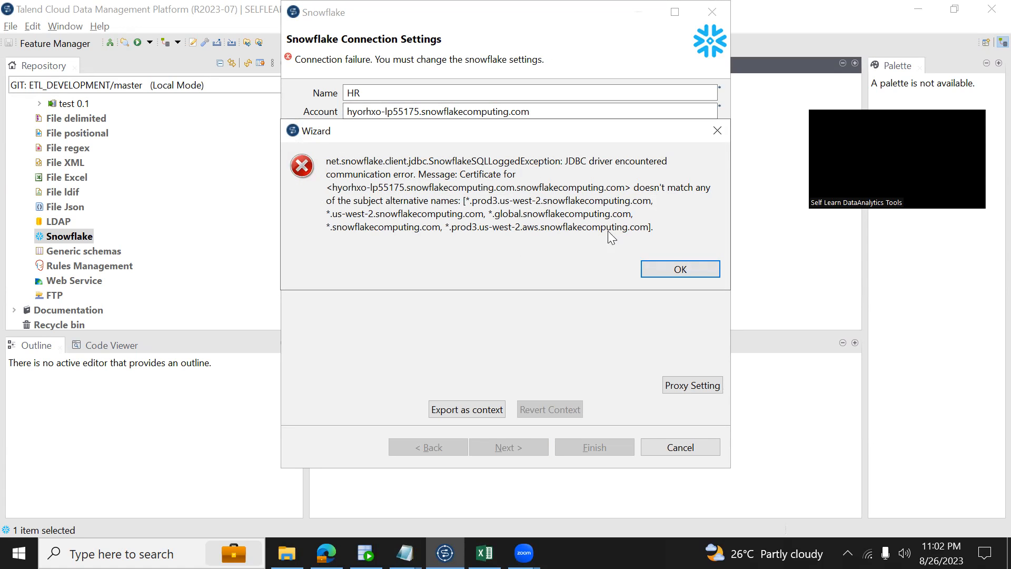
left_click(679, 269)
Remove the .snowflakecomputing.com suffix from the account and test the connection again
left_click_drag(420, 111, 575, 105)
key("BackSpace")
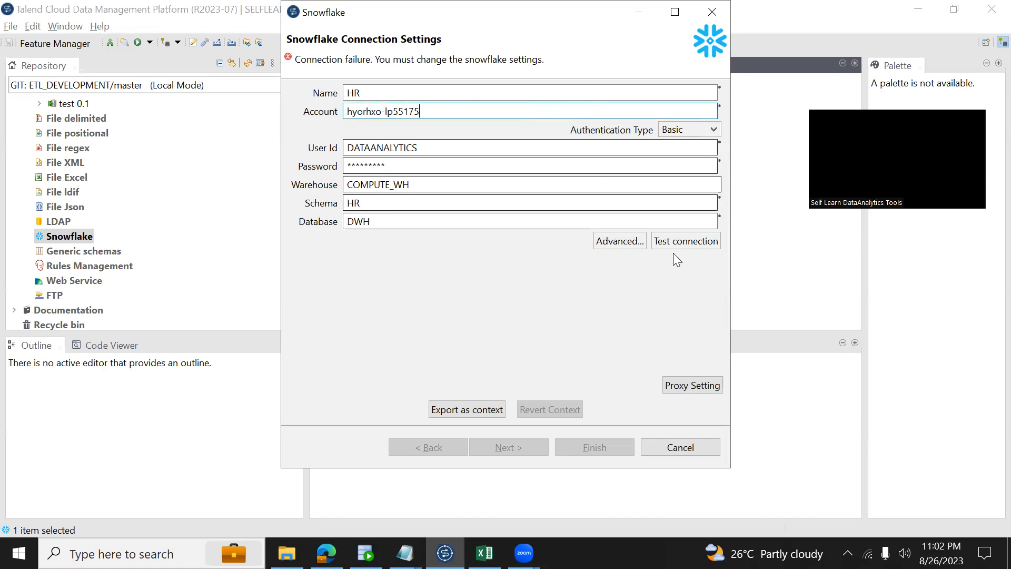
left_click(686, 245)
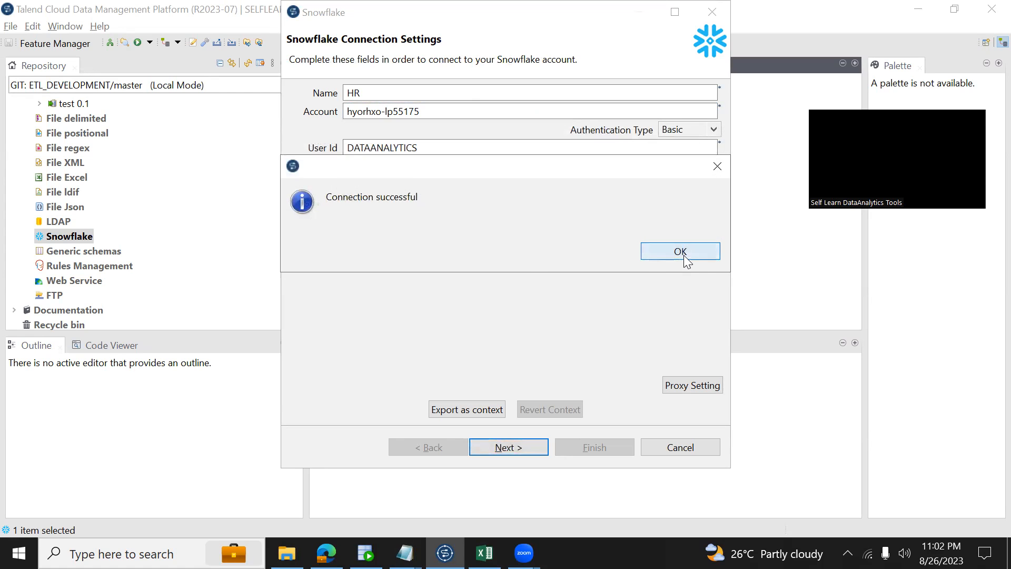
left_click(680, 253)
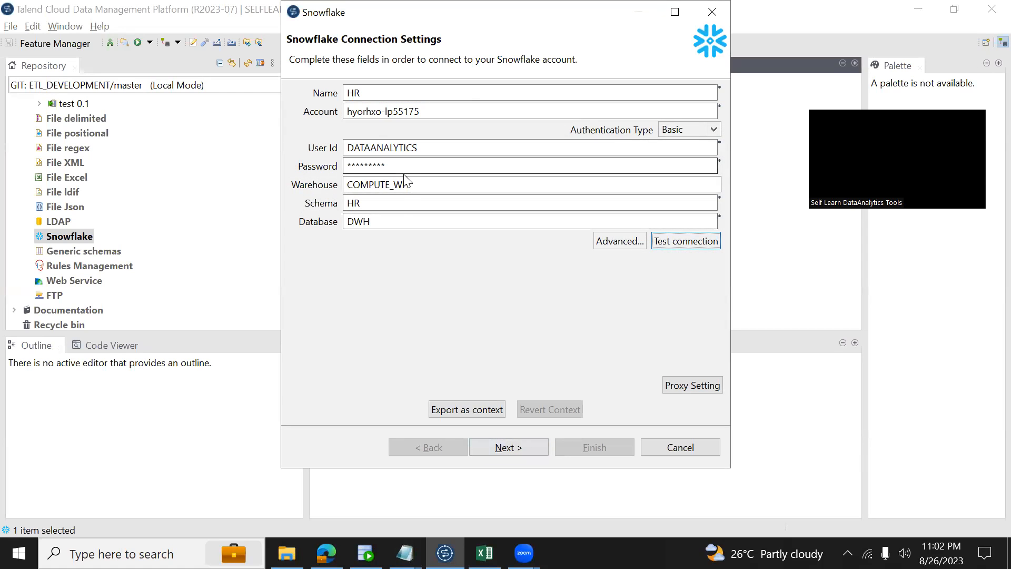
Check the SNOW_EMP table name in the Snowflake worksheet query in the browser and return to the connection settings
left_click(326, 553)
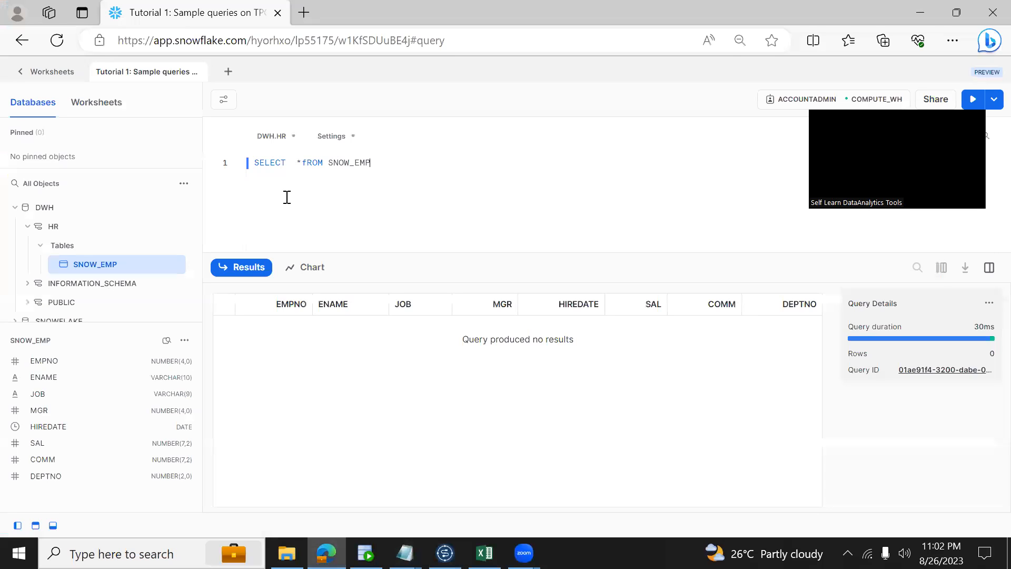
double_click(348, 162)
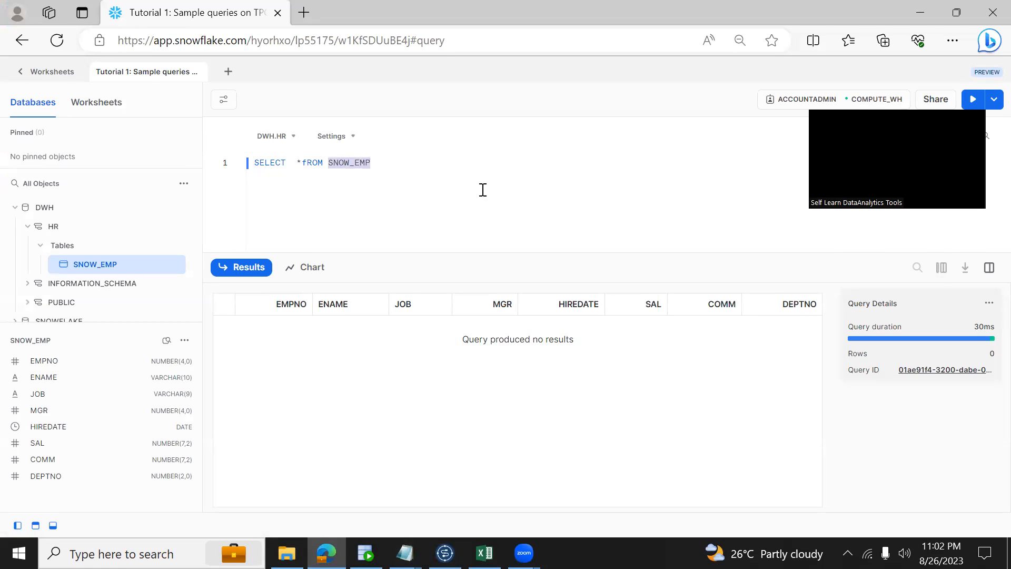
key("alt+Tab")
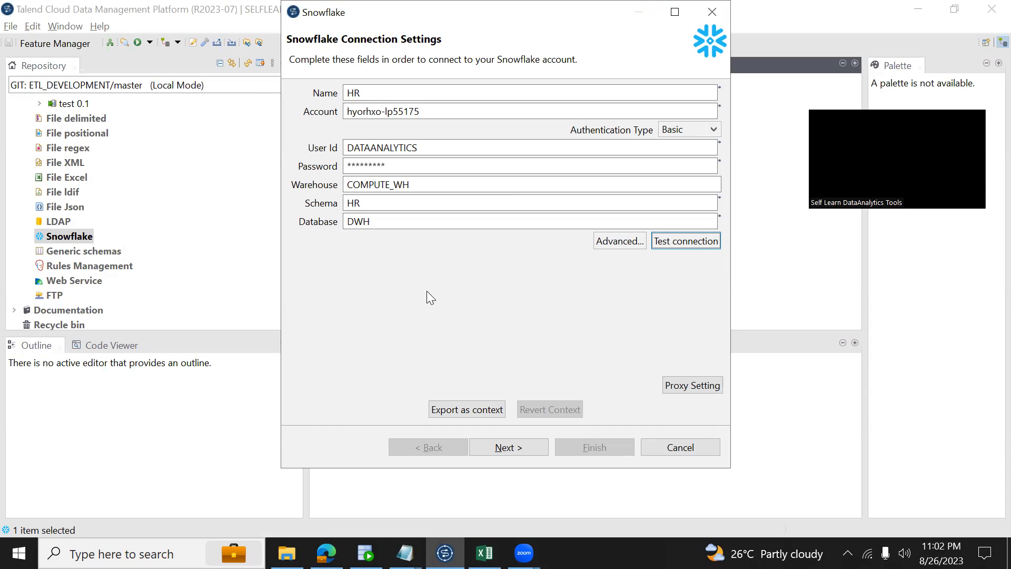
Add the SNOW_EMP table schema to the HR connection, finish the wizard, and expand HR and SNOW_EMP in the repository
left_click(515, 448)
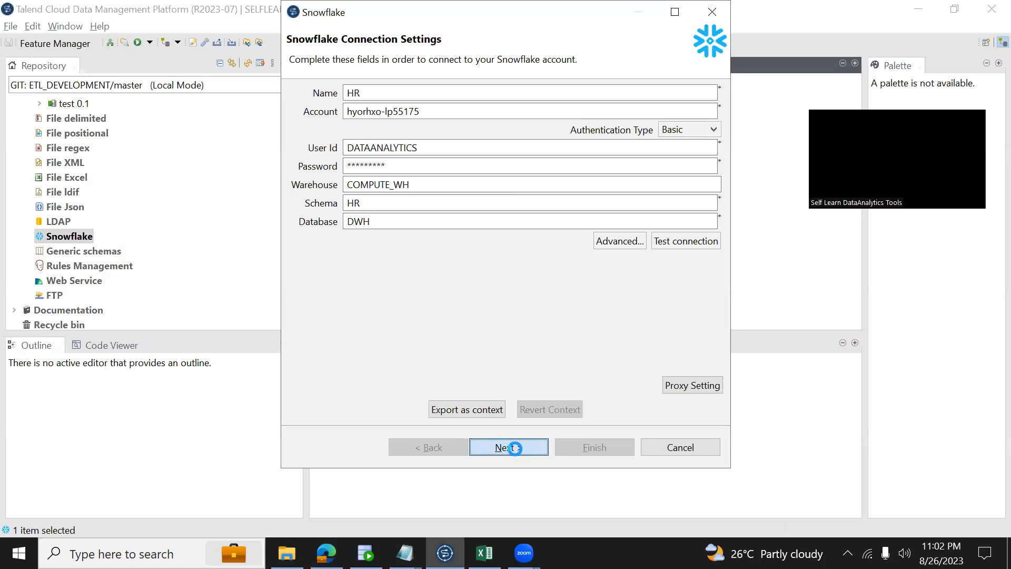
left_click(312, 115)
left_click(585, 447)
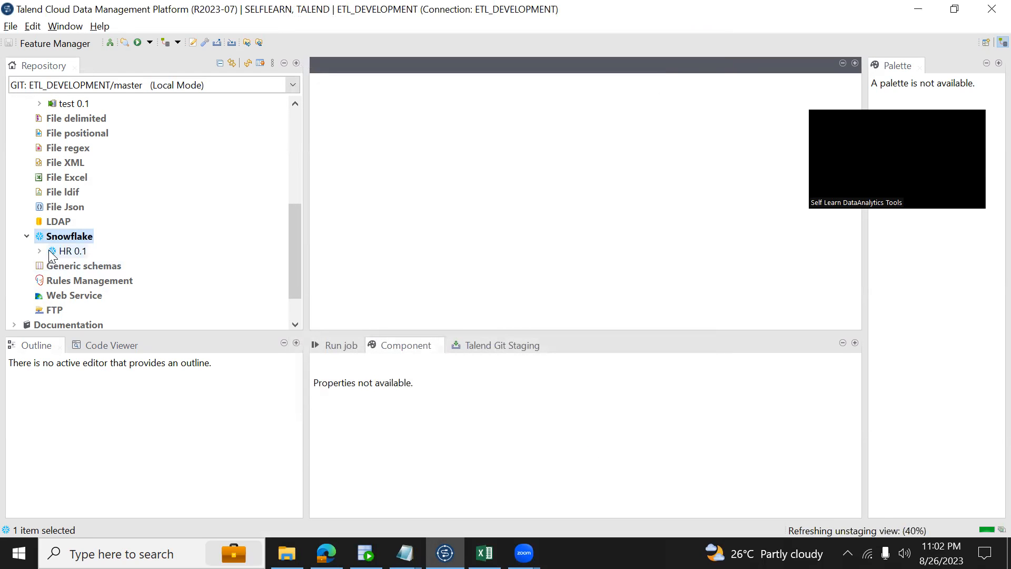
left_click(42, 251)
left_click(52, 266)
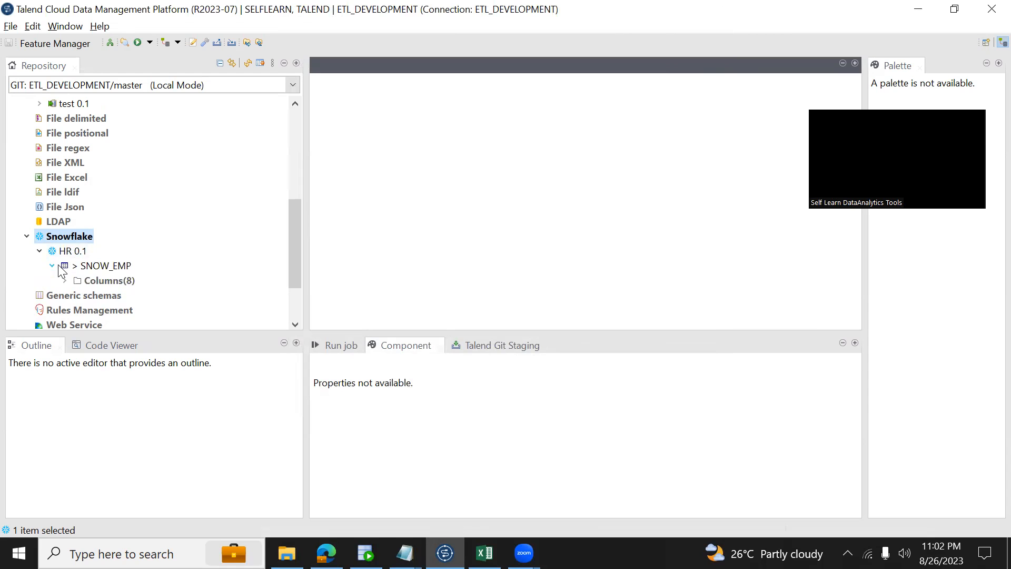
Expand the SNOW_EMP columns and the Oracle EMP table schema in the repository to compare source and target
left_click(65, 280)
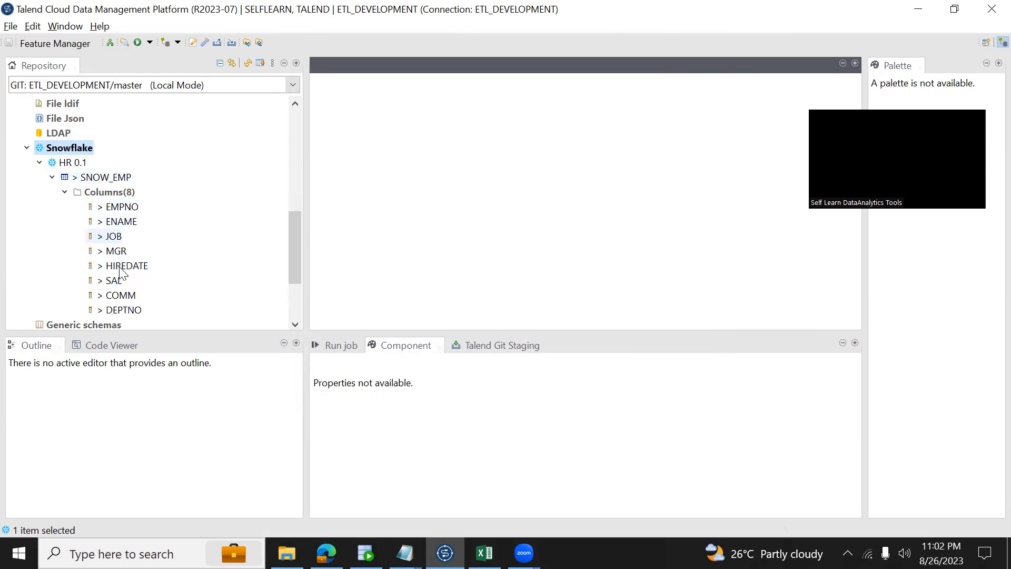
left_click_drag(295, 262, 293, 158)
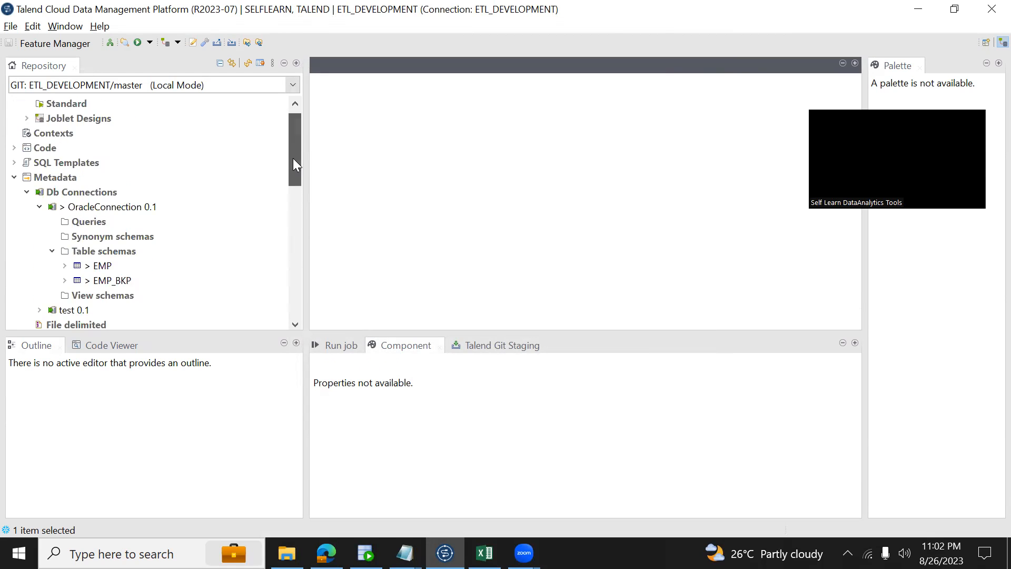
left_click(65, 265)
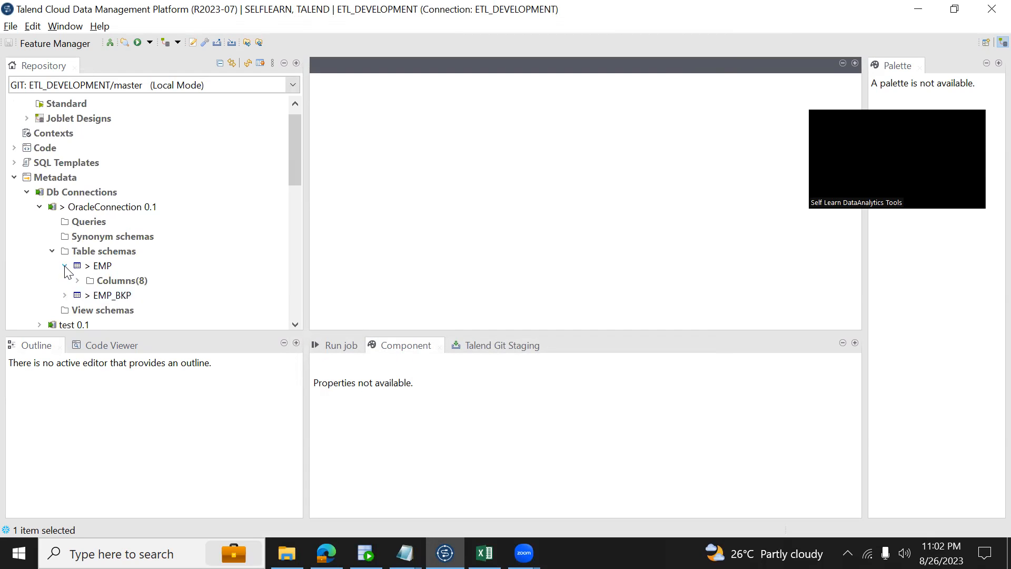
left_click_drag(295, 173, 296, 138)
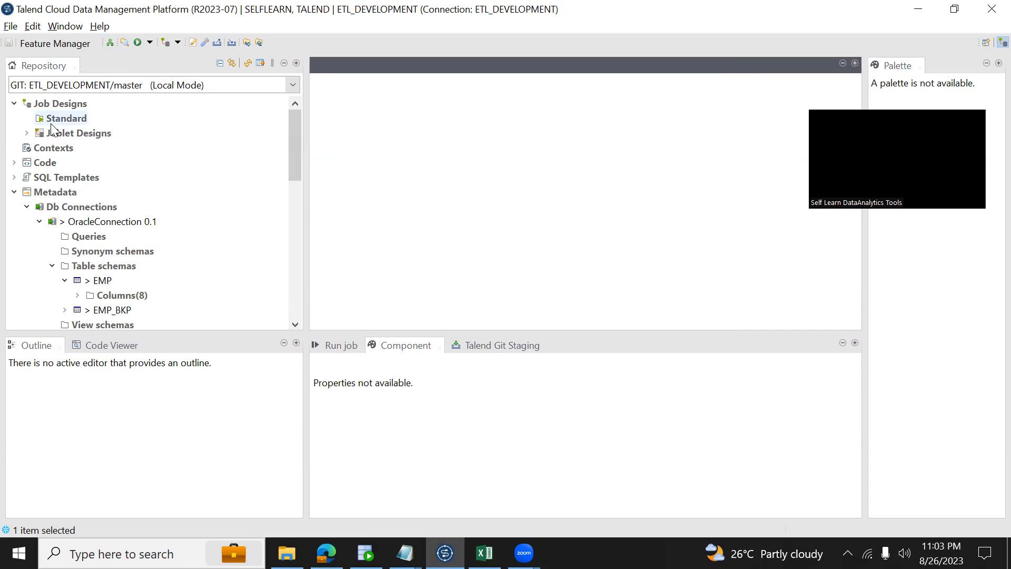
Collapse the Metadata node and create a folder labelled EmployeeLoad under the Standard job designs
left_click(15, 192)
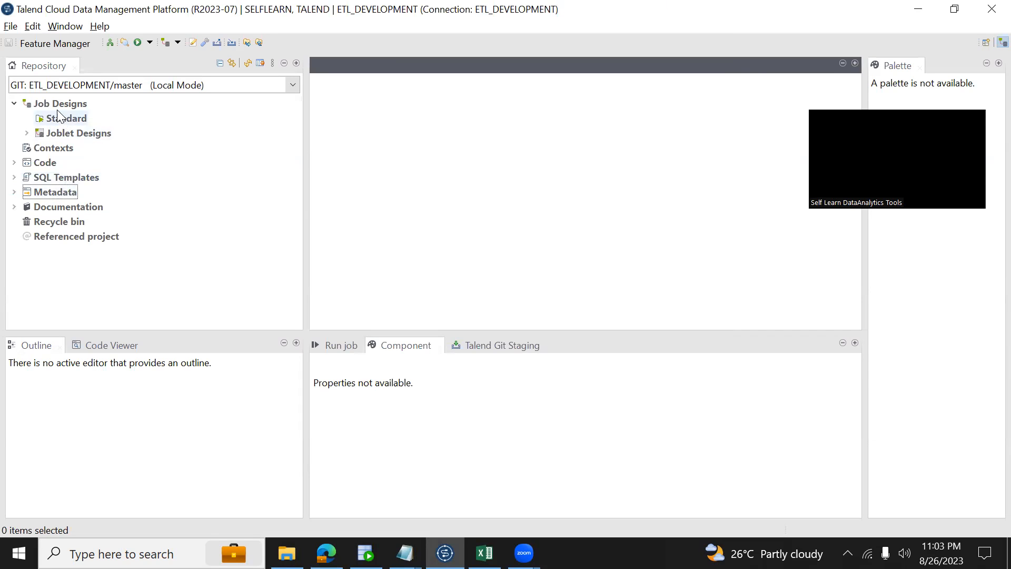
left_click(14, 104)
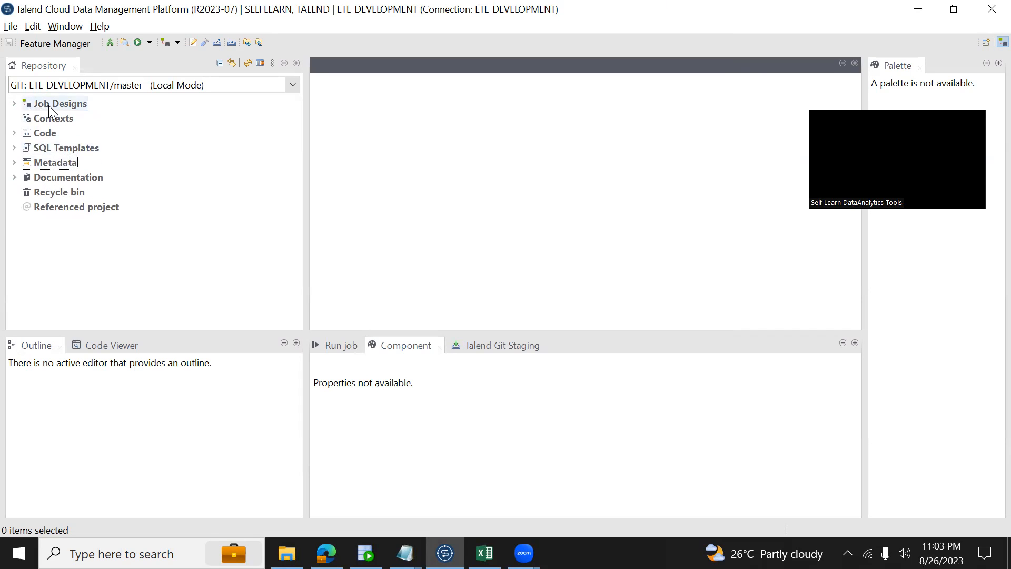
left_click(14, 104)
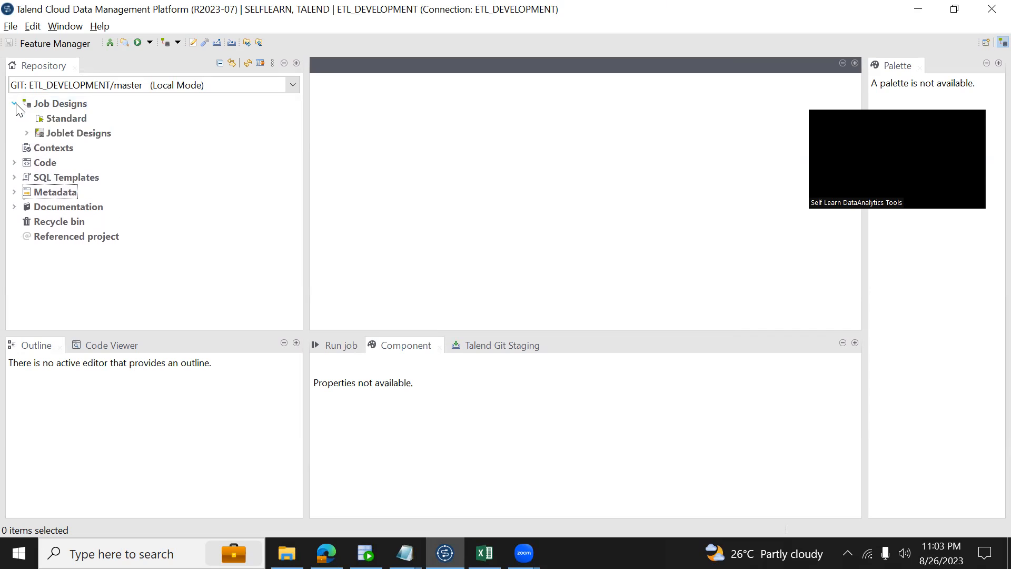
left_click(63, 118)
right_click(63, 118)
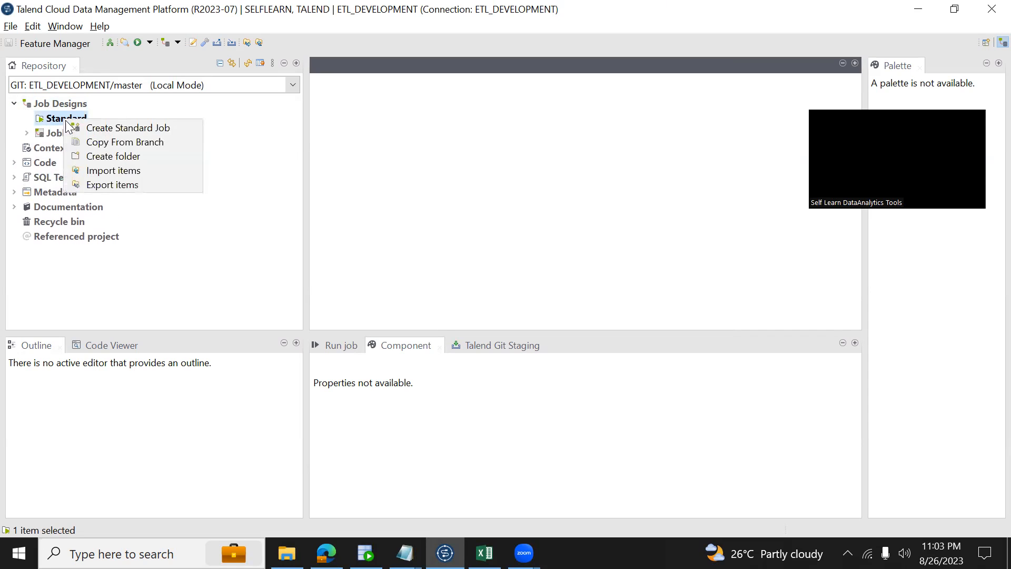
left_click(107, 158)
type("Emplo")
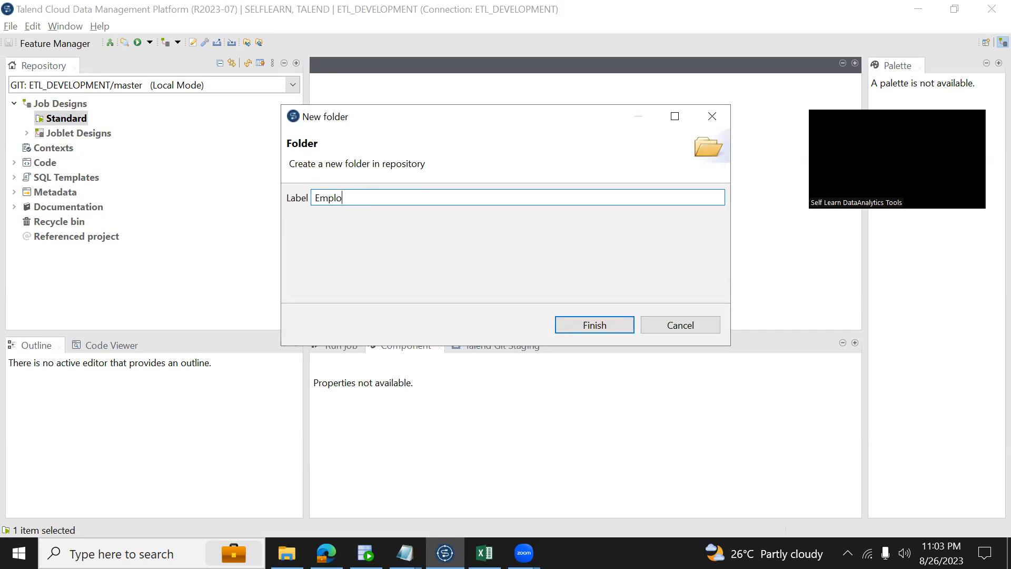
type("yeeLoad")
left_click(593, 332)
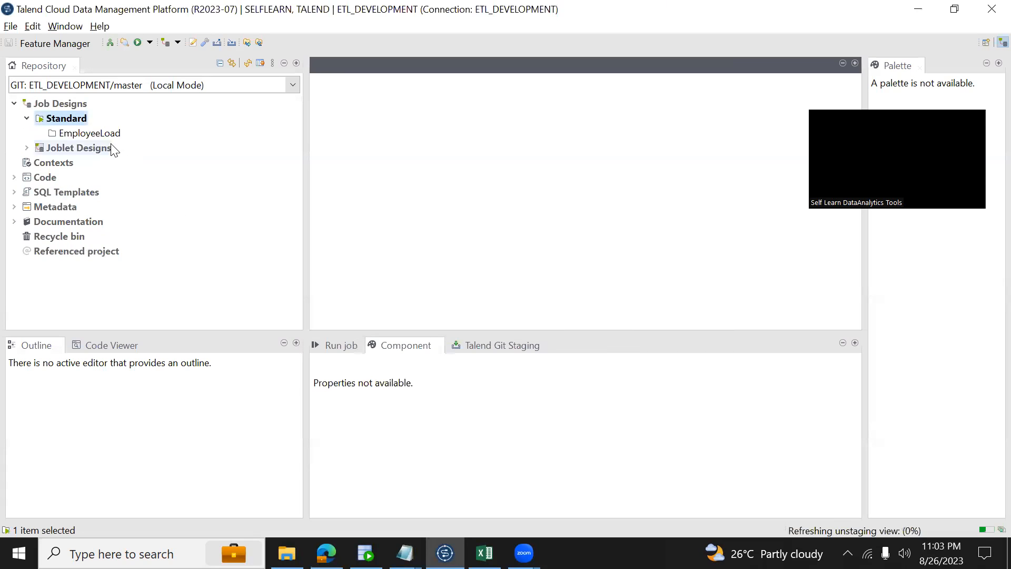
right_click(106, 137)
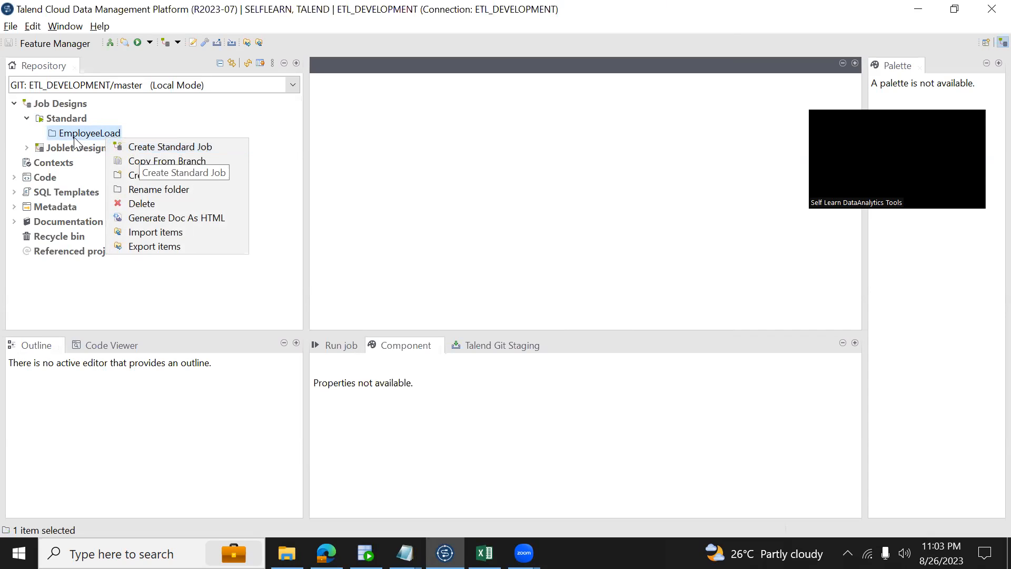
left_click(63, 122)
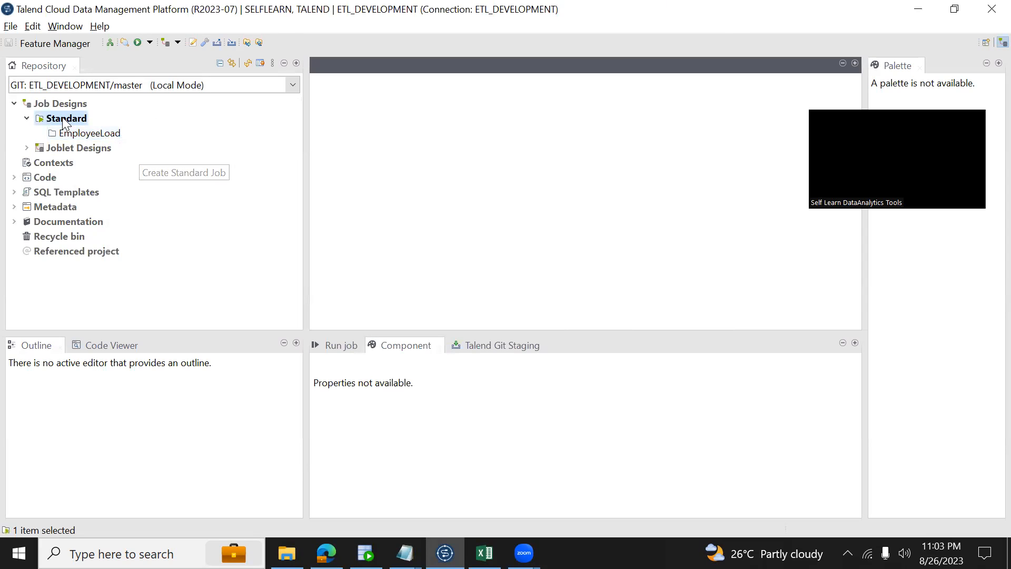
right_click(64, 119)
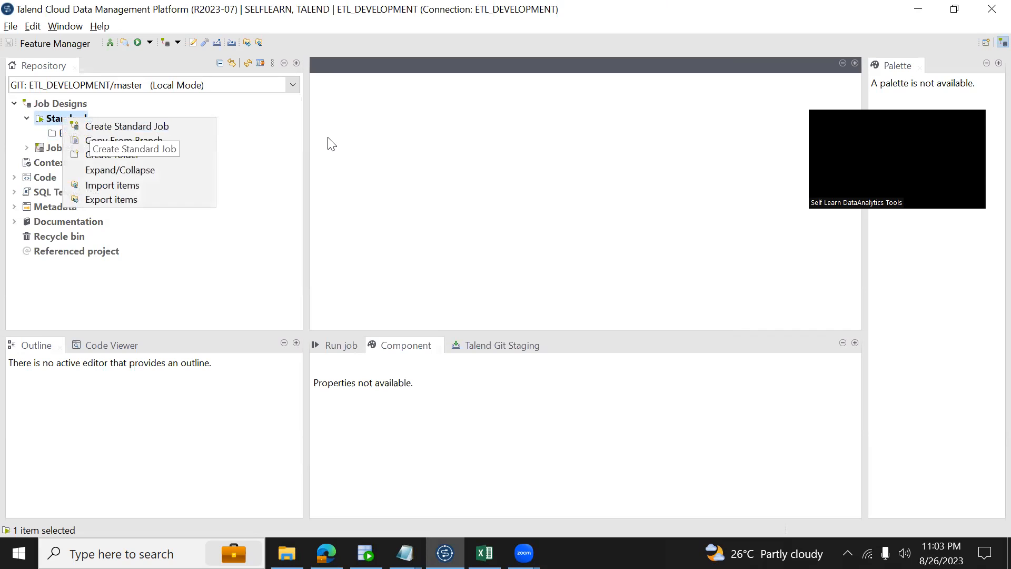
left_click(326, 137)
Start a new standard job in the EmployeeLoad folder and name it EmpDataLoad
left_click(101, 136)
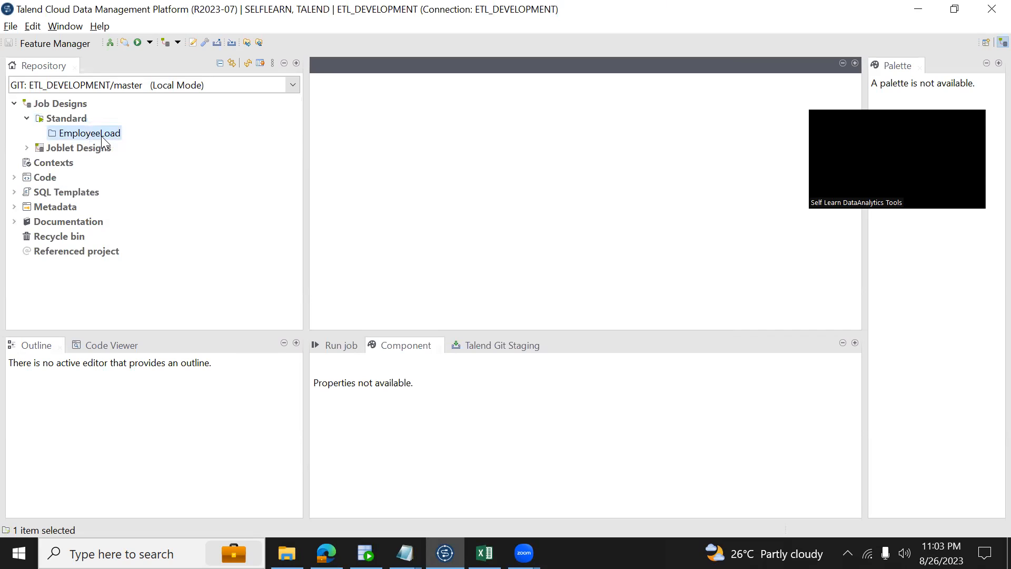
right_click(101, 136)
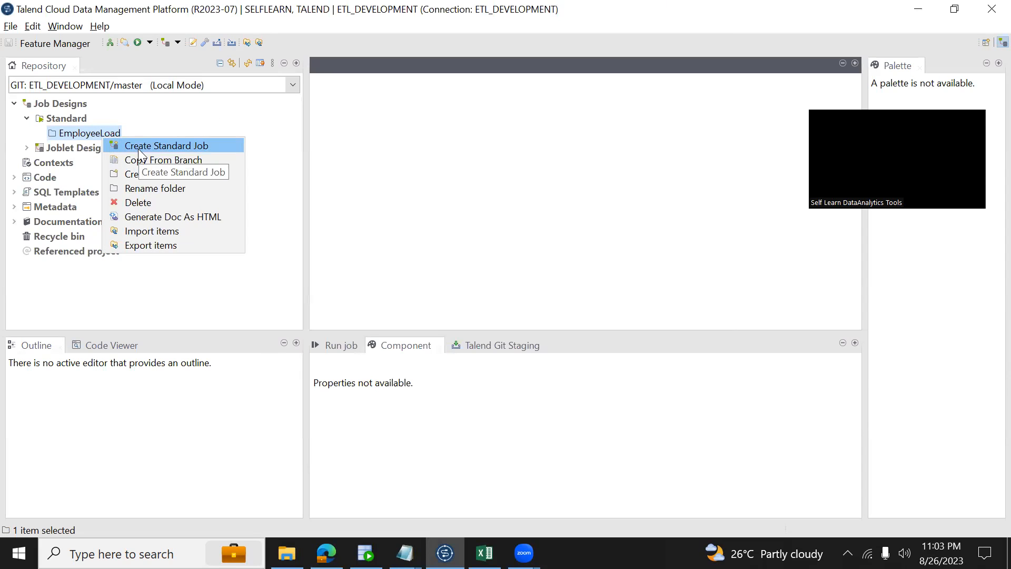
left_click(138, 149)
type("Or")
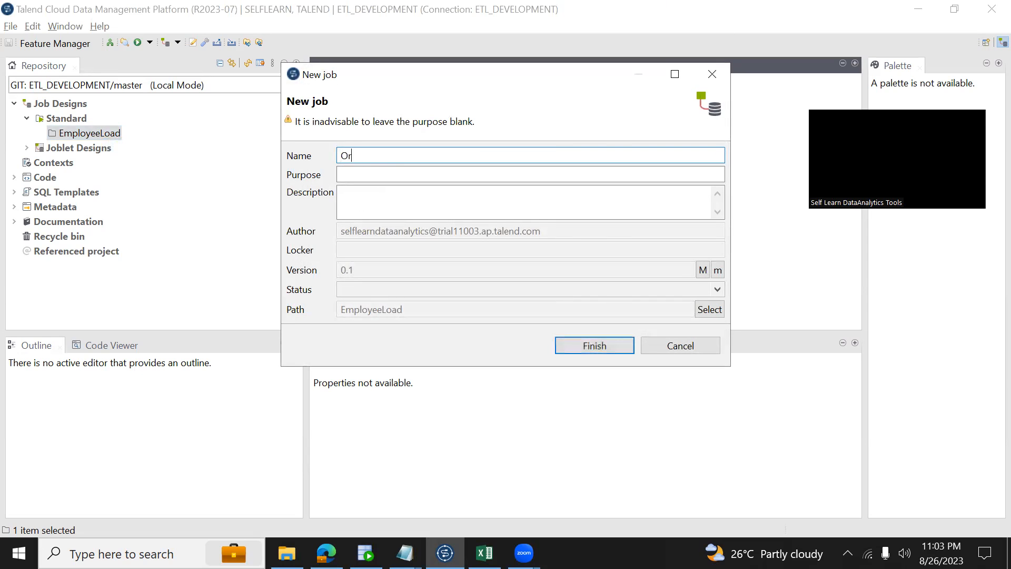
type("acke")
key("ctrl+a")
type("E")
Set the new job's purpose to "Oracle to Snowflake Emp data load" and finish creating the job
left_click(393, 176)
type("Oracle to Snowlf")
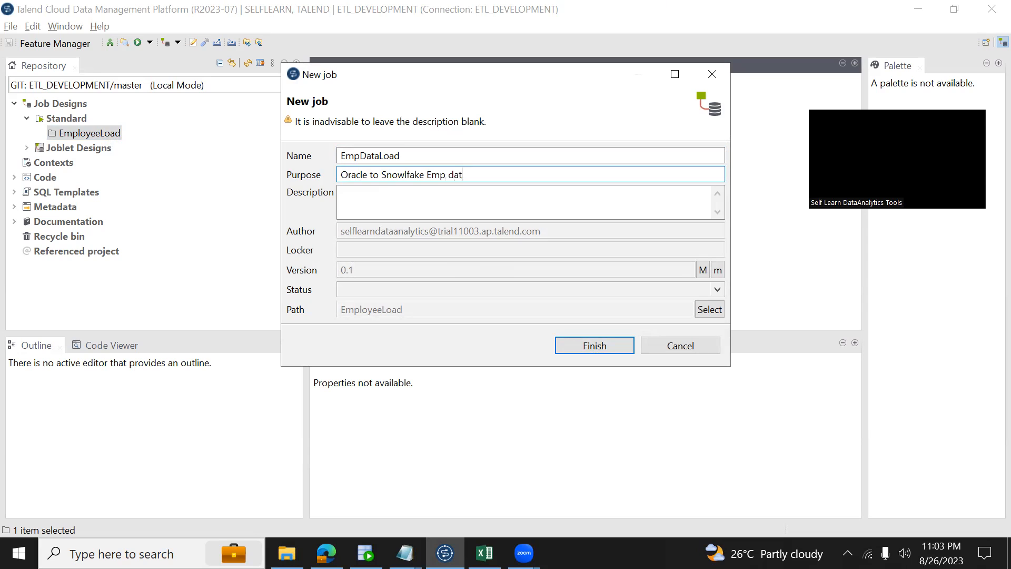
key("BackSpace")
key("Right")
type("l")
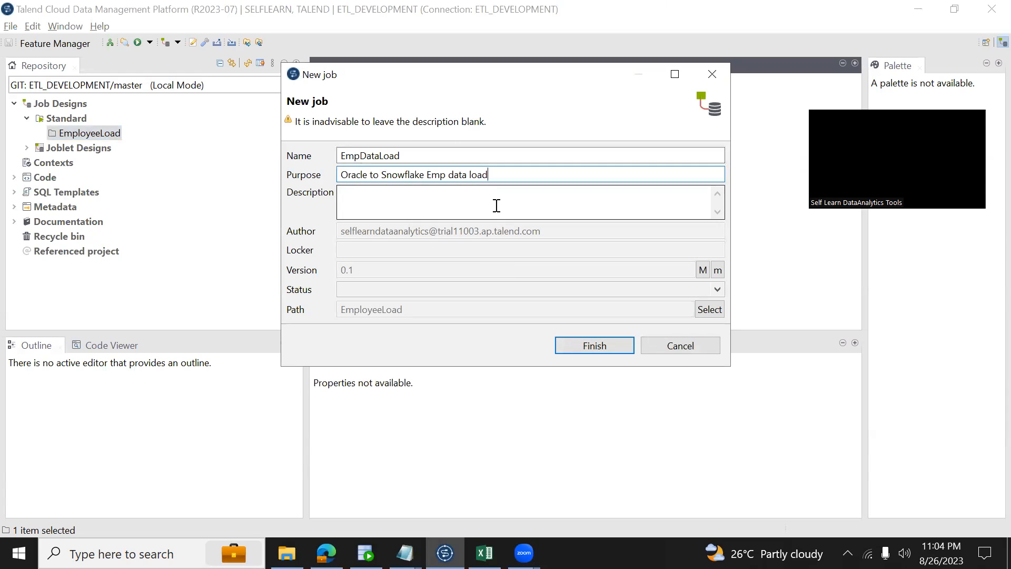
left_click(594, 345)
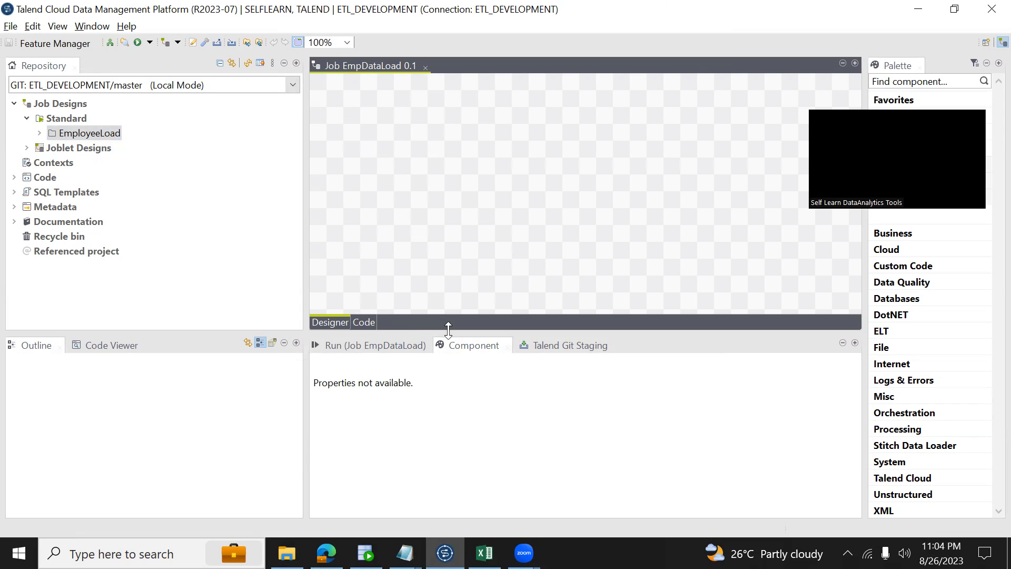
Add the Oracle EMP table schema to the job canvas as a tDBInput(Oracle with service name) component and move it slightly down
left_click(16, 207)
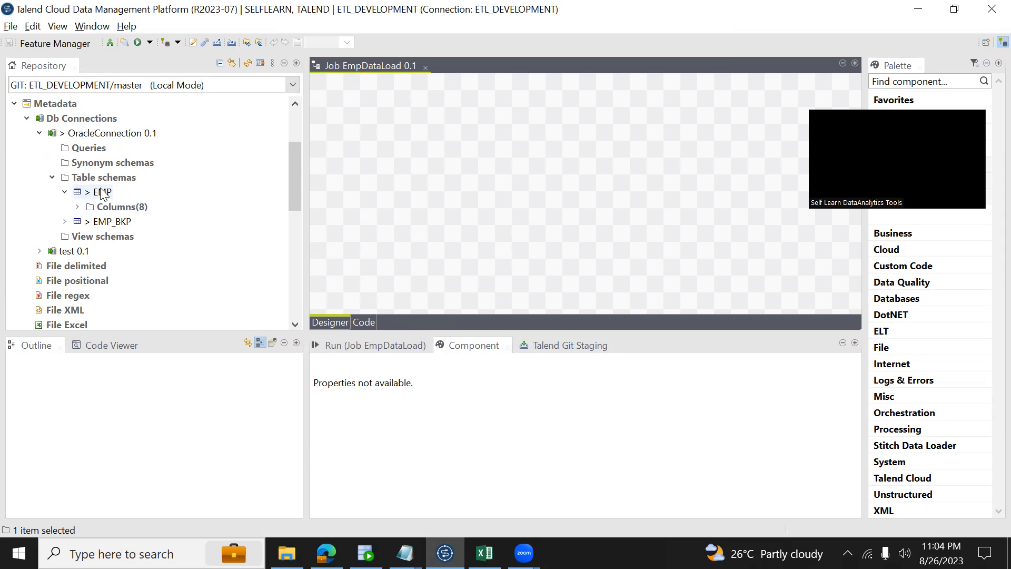
left_click_drag(102, 194, 400, 119)
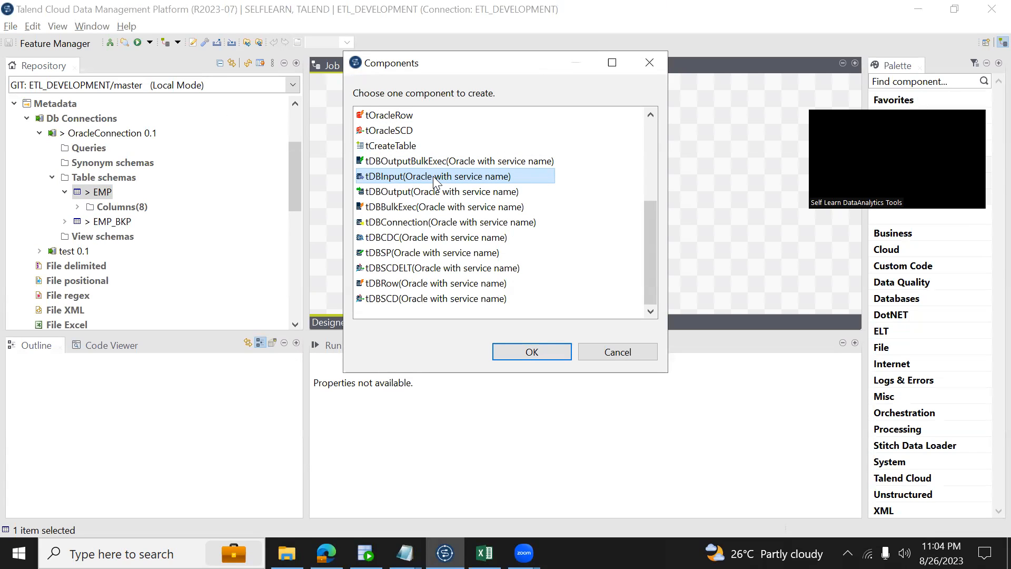
left_click(526, 350)
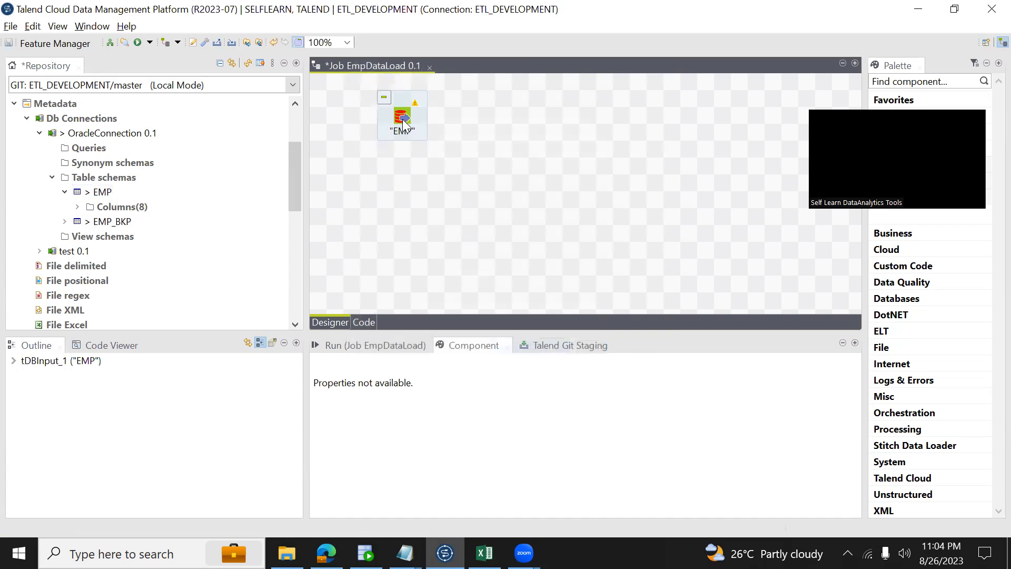
left_click_drag(403, 124, 419, 151)
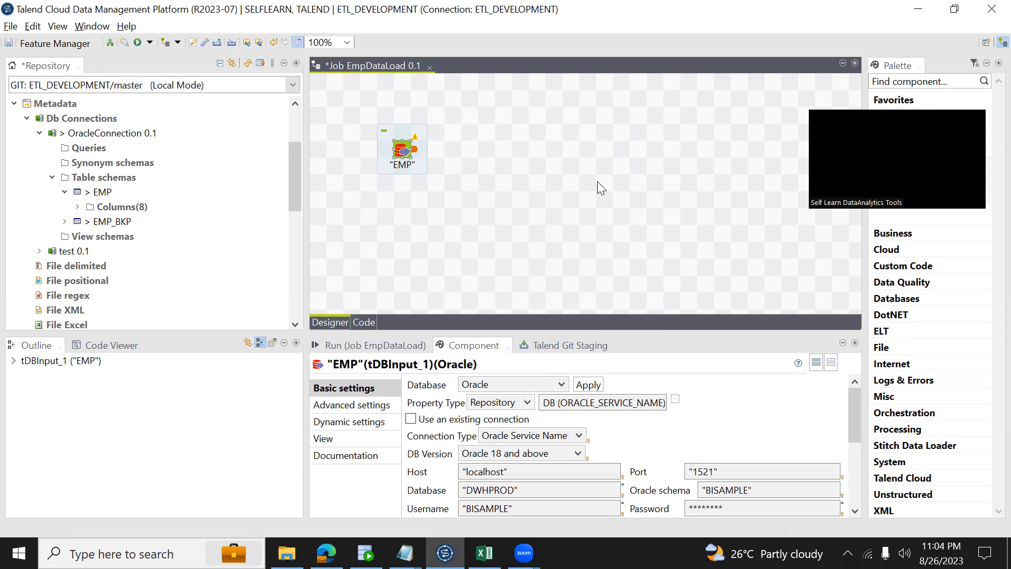
Add the Snowflake SNOW_EMP table schema to the canvas as a tDBOutput(snowflake) component and align it horizontally with EMP
left_click_drag(295, 175, 296, 228)
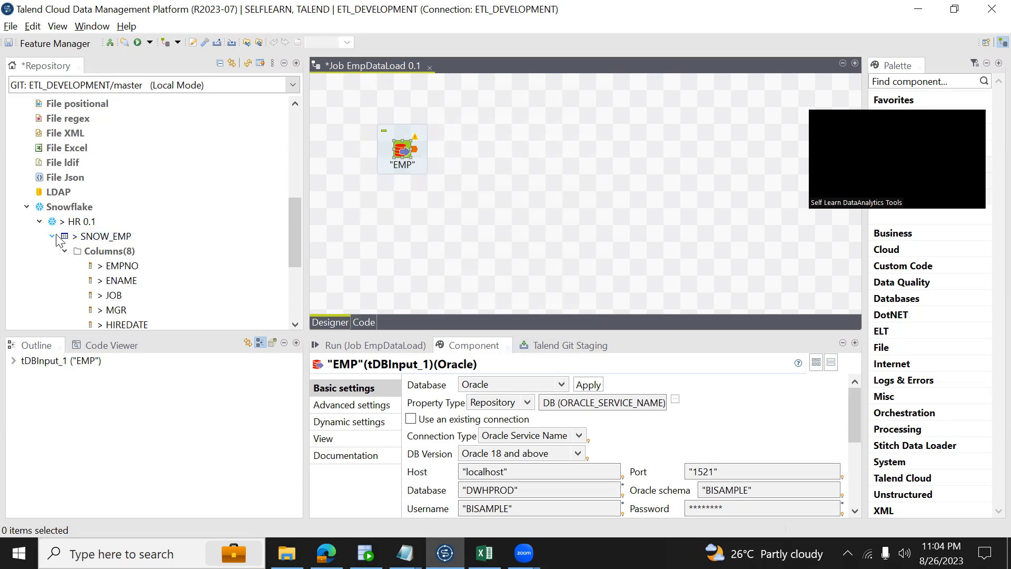
left_click_drag(102, 242, 606, 140)
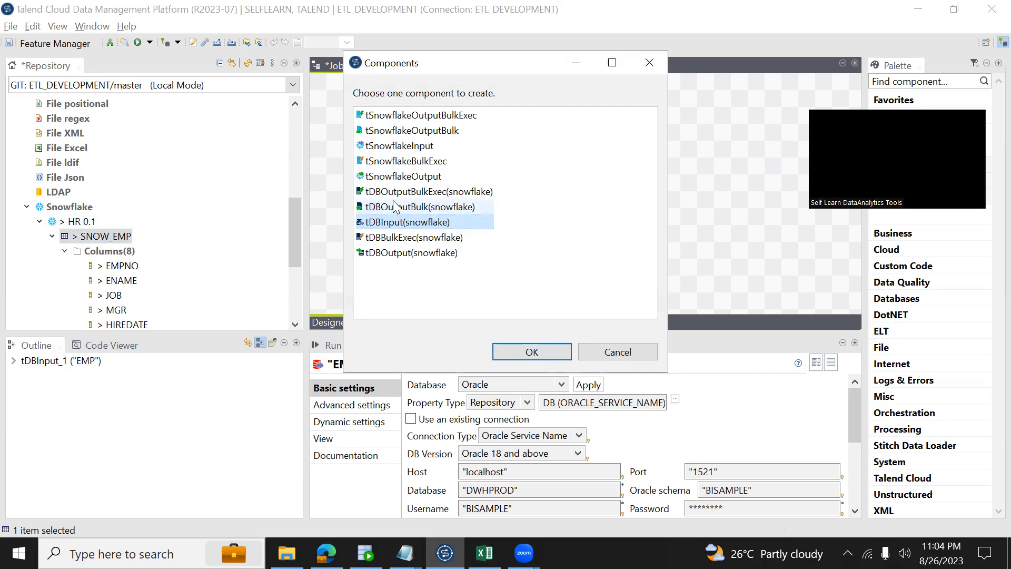
left_click(442, 252)
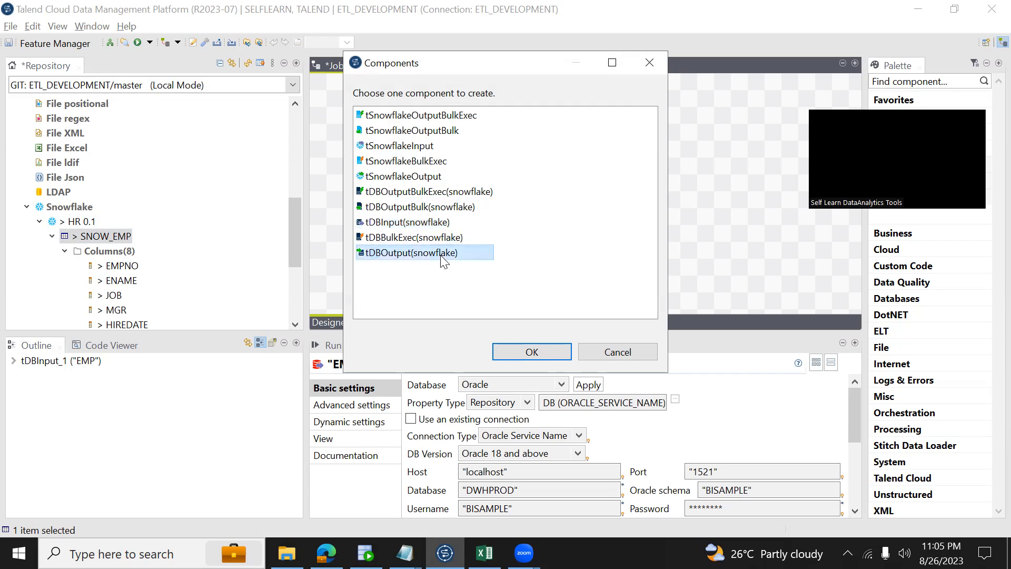
left_click(518, 348)
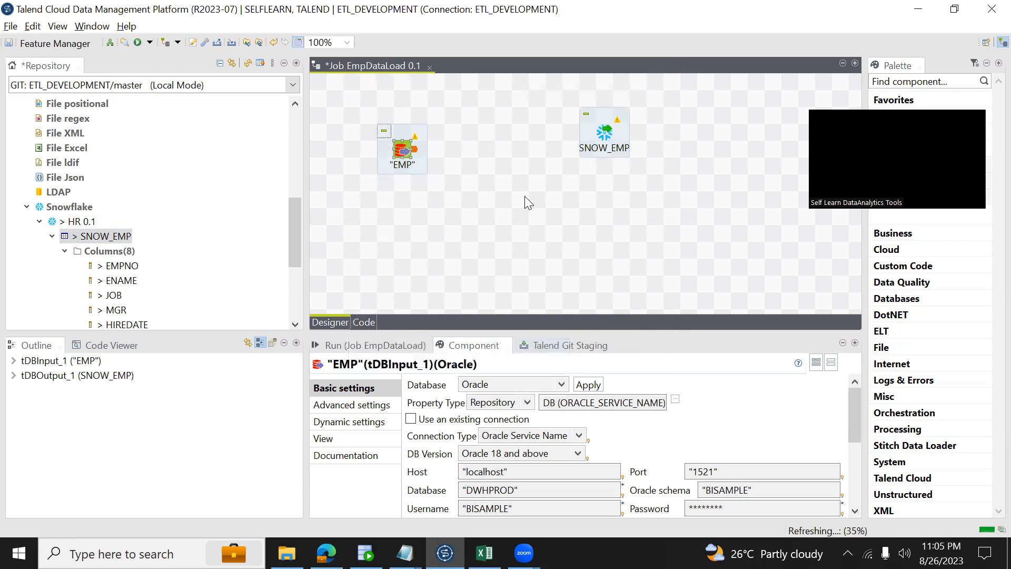
left_click(605, 132)
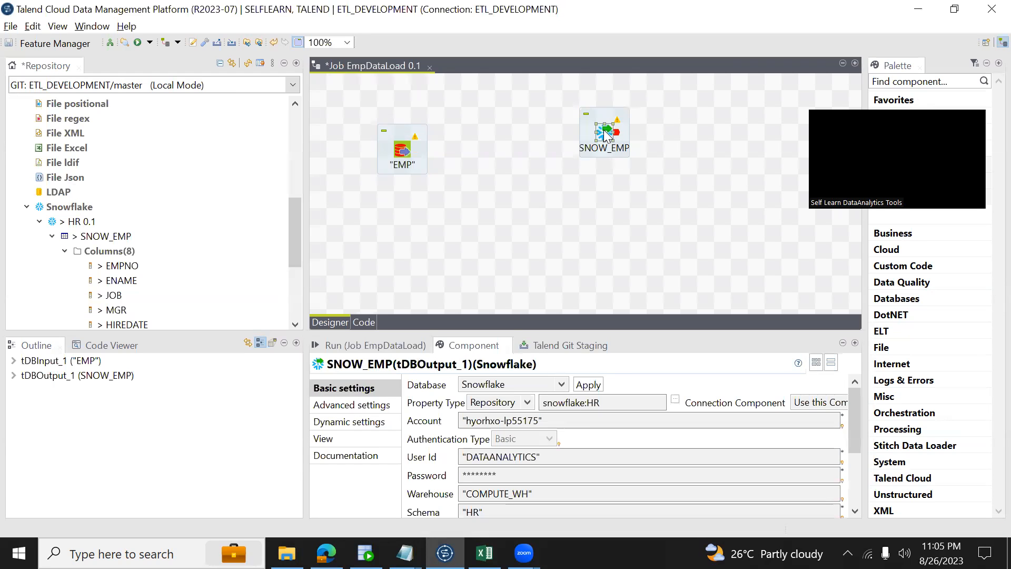
left_click(404, 150)
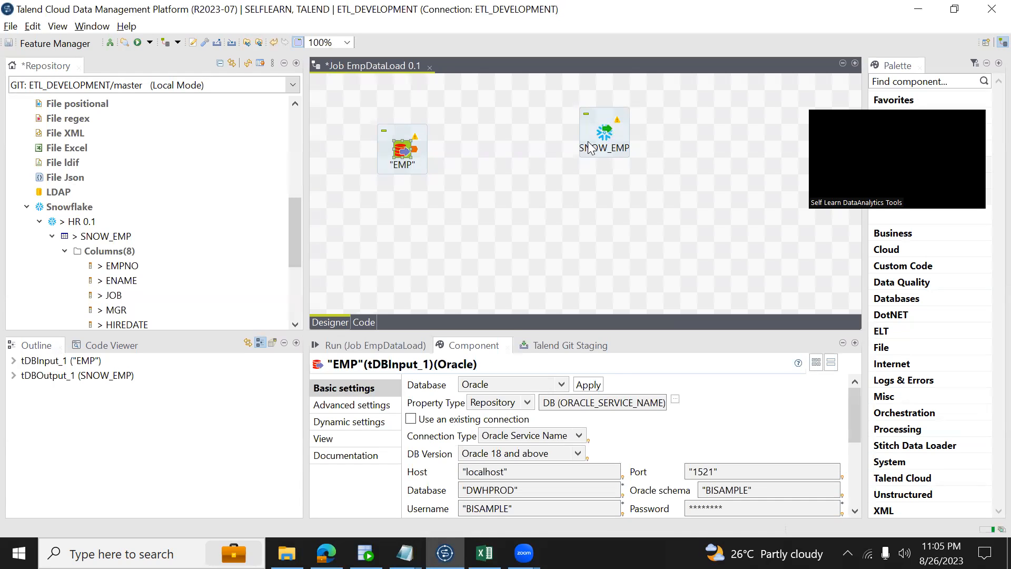
left_click_drag(605, 136, 603, 159)
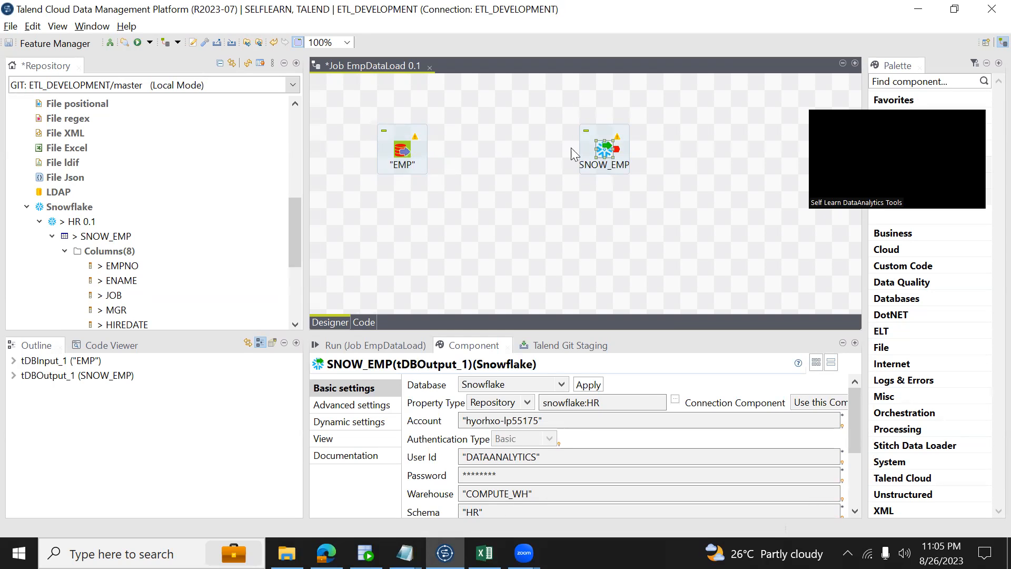
Switch the EMP input component's database type to MySQL and back to Oracle, and apply the choice
left_click(402, 153)
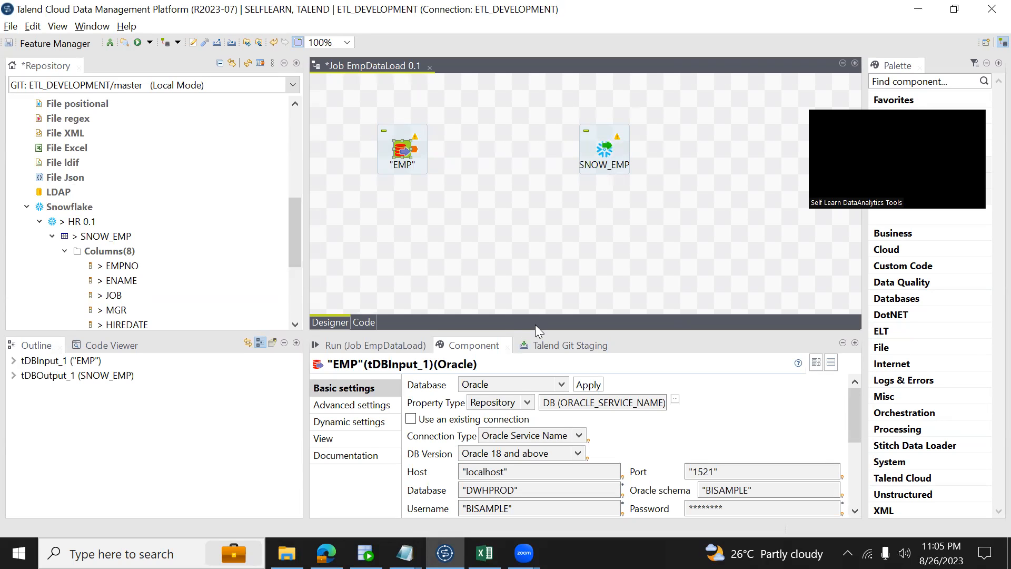
left_click_drag(535, 324, 471, 289)
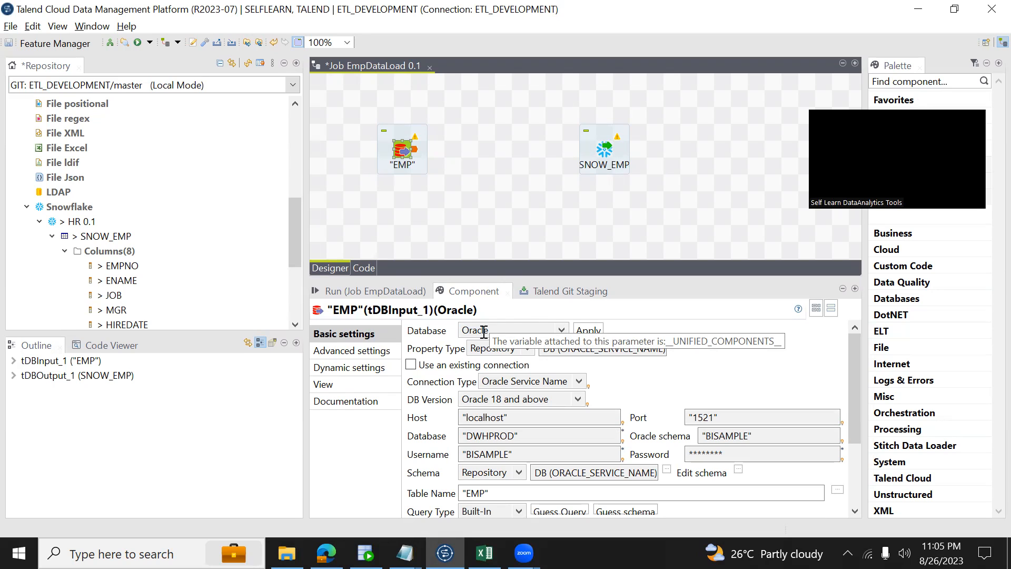
left_click(561, 335)
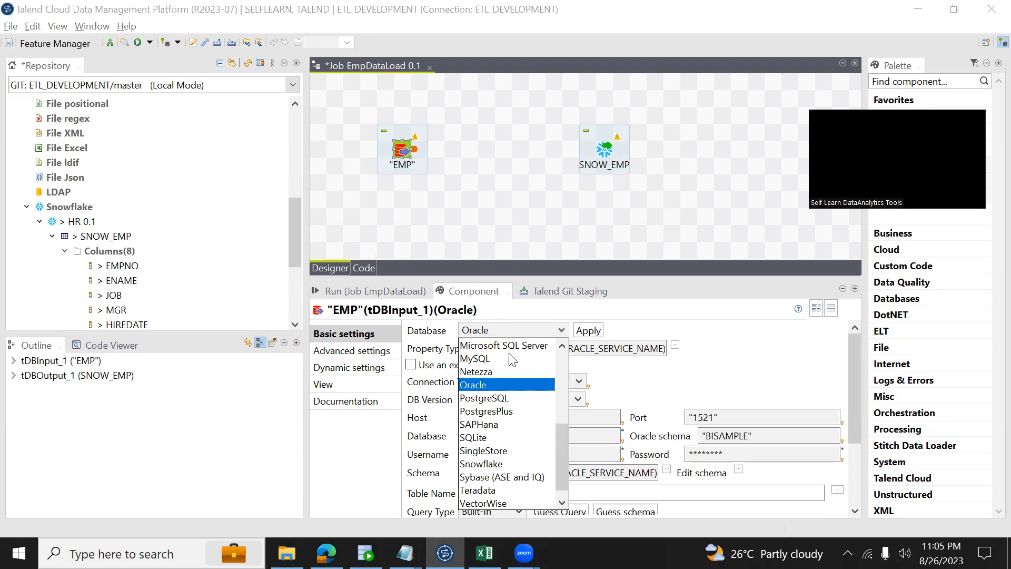
left_click(498, 359)
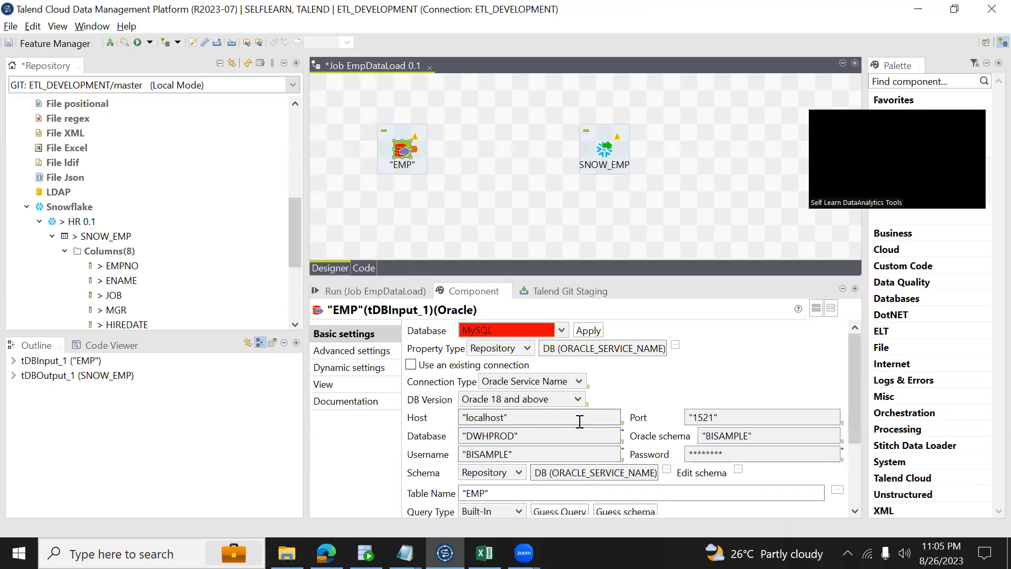
left_click(523, 331)
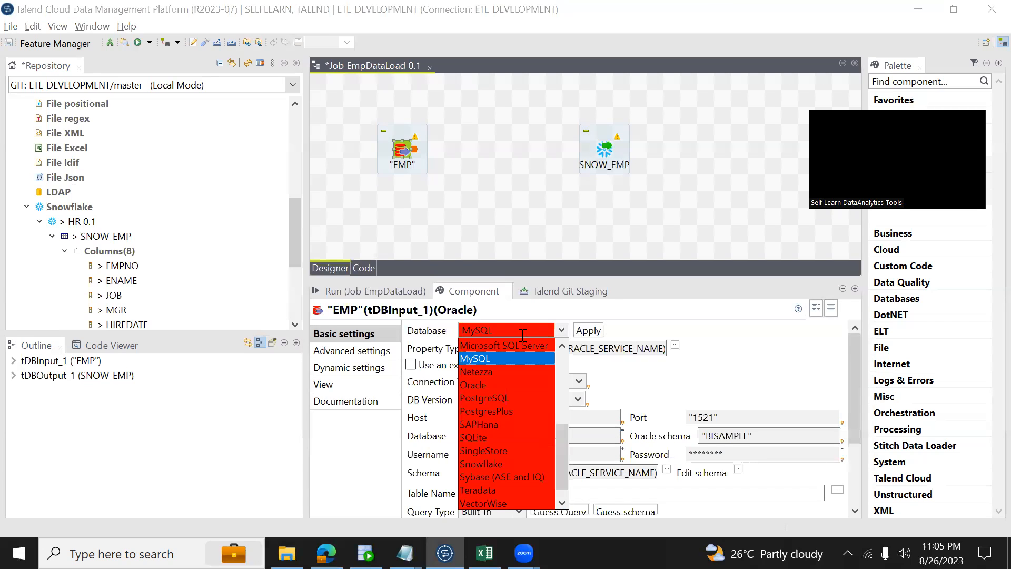
left_click(491, 385)
left_click(594, 330)
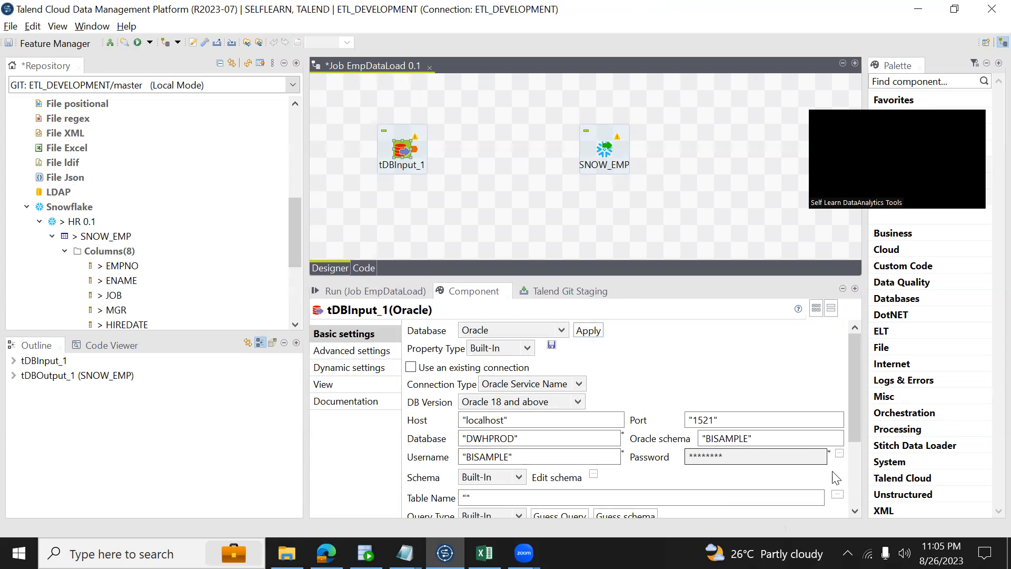
Review the tDBInput_1 component's basic settings, including the query and the available property types and databases
left_click(853, 479)
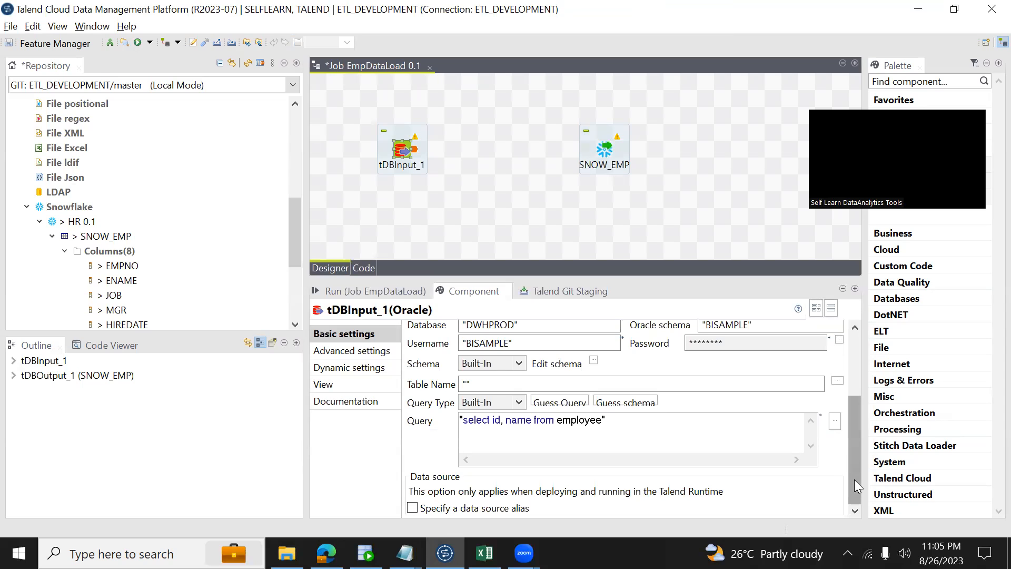
left_click(848, 358)
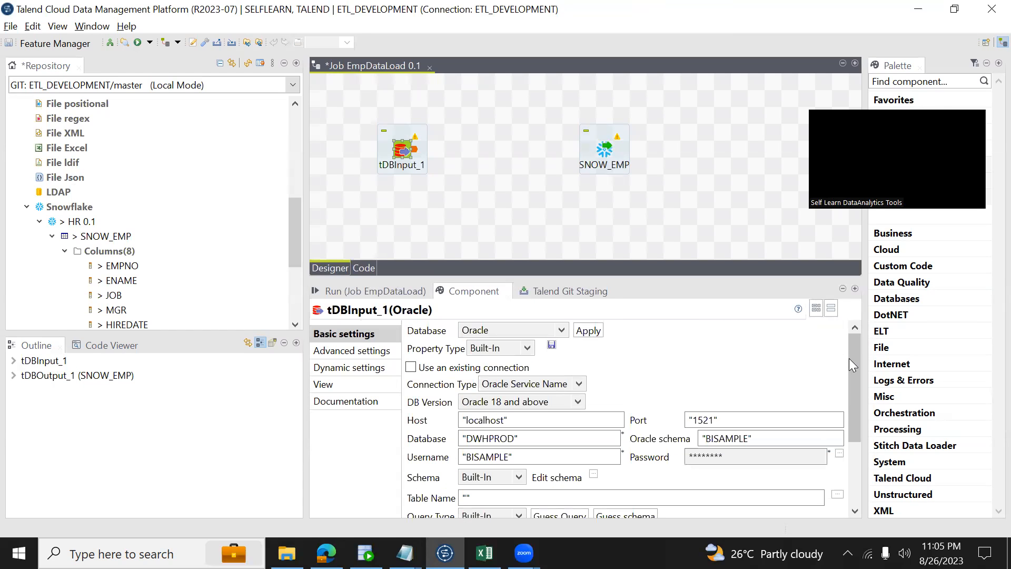
left_click(512, 348)
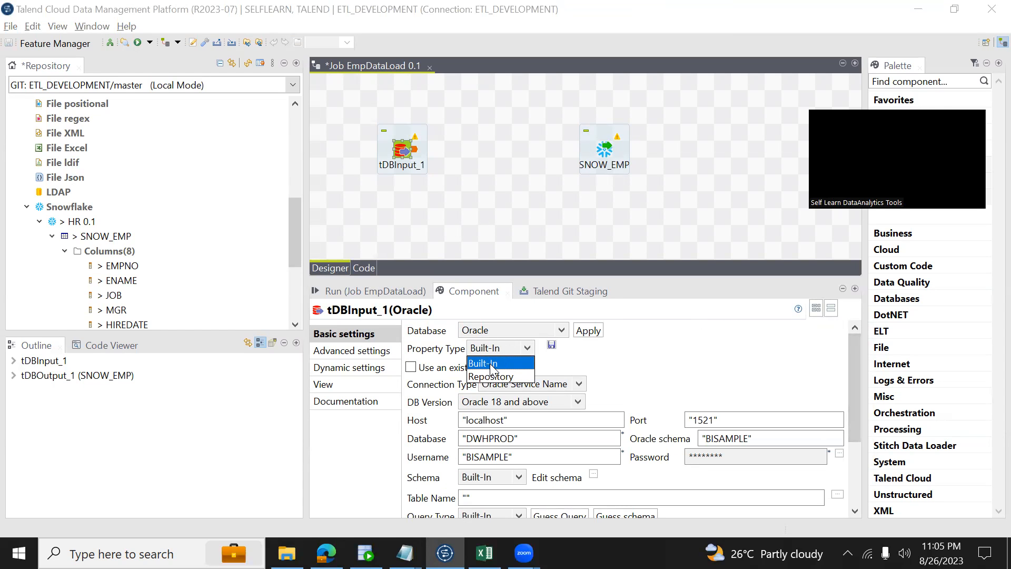
left_click(474, 330)
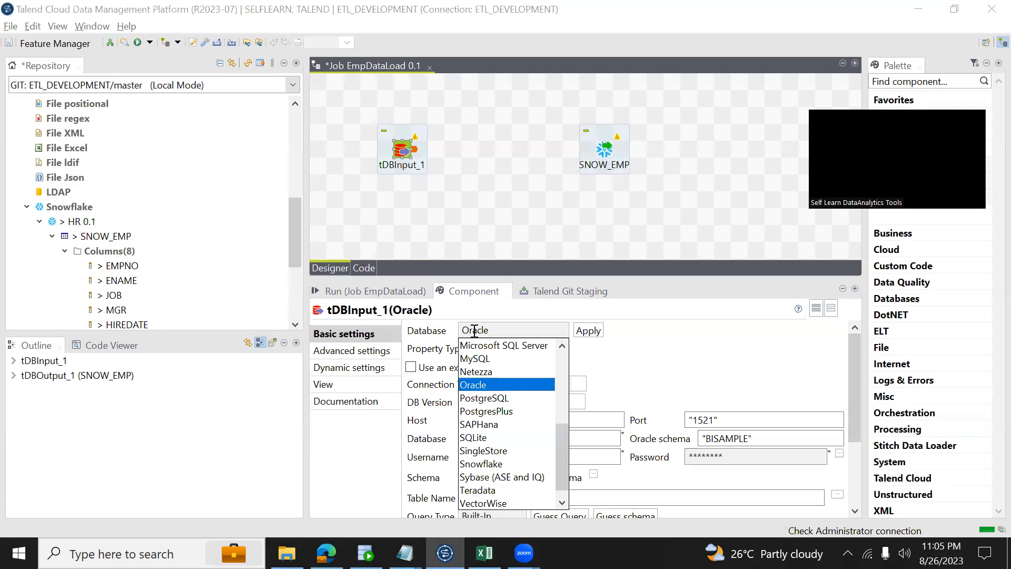
left_click(602, 348)
left_click(493, 348)
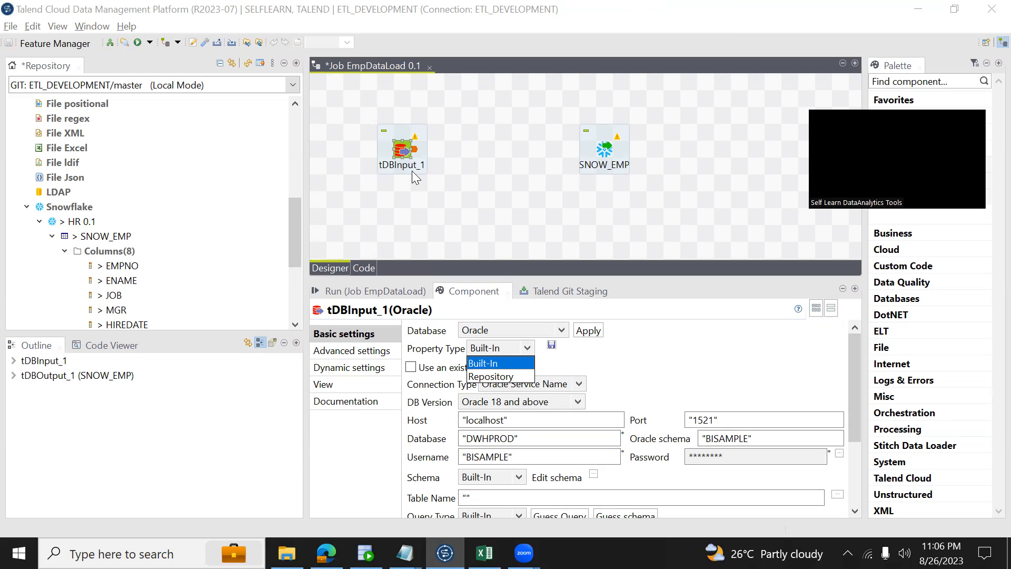
left_click(399, 205)
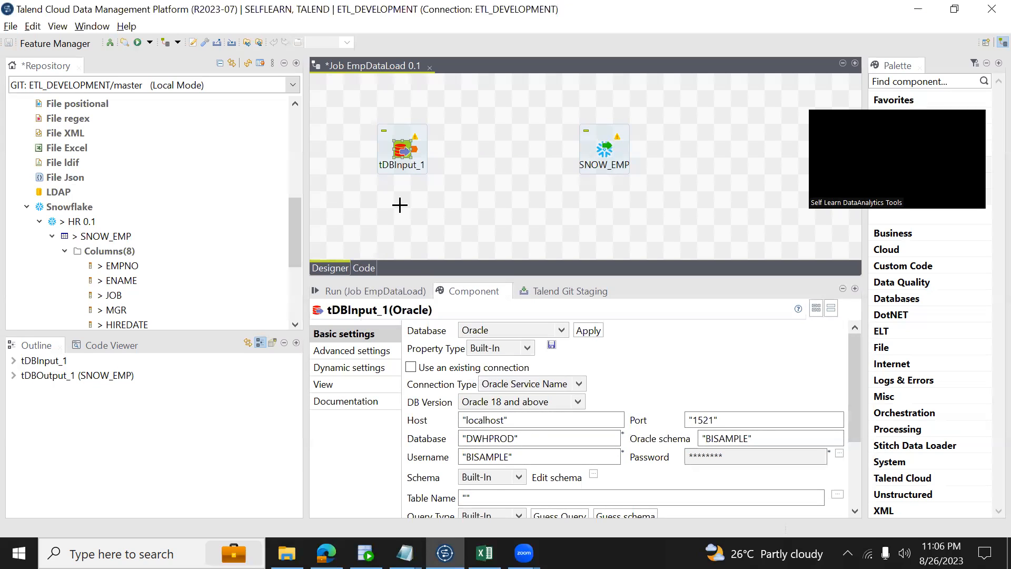
Examine the connection properties stored in the OracleConnection database connection and leave its edit wizard without saving
left_click(52, 236)
left_click_drag(294, 259, 295, 184)
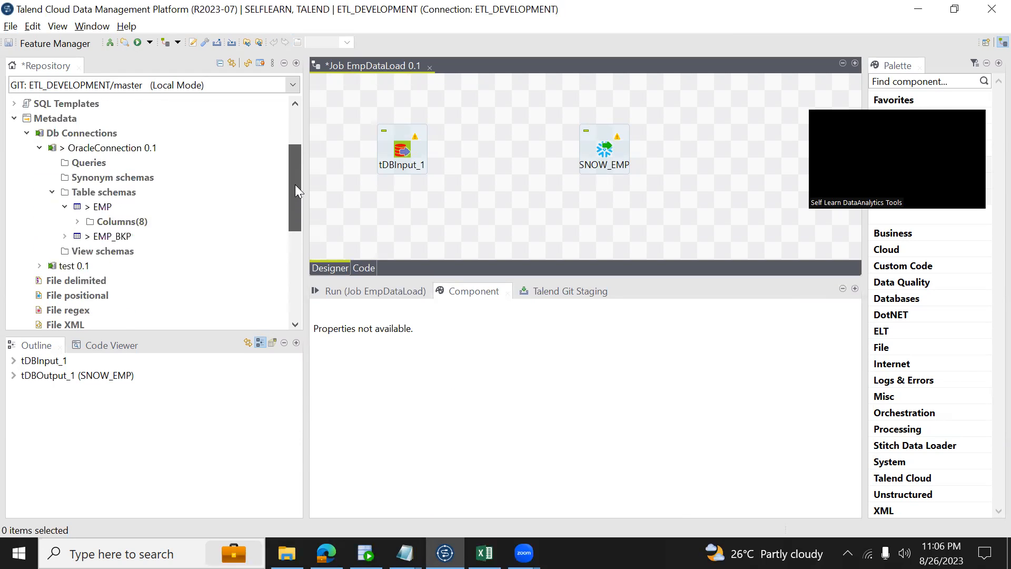
left_click(102, 151)
right_click(103, 151)
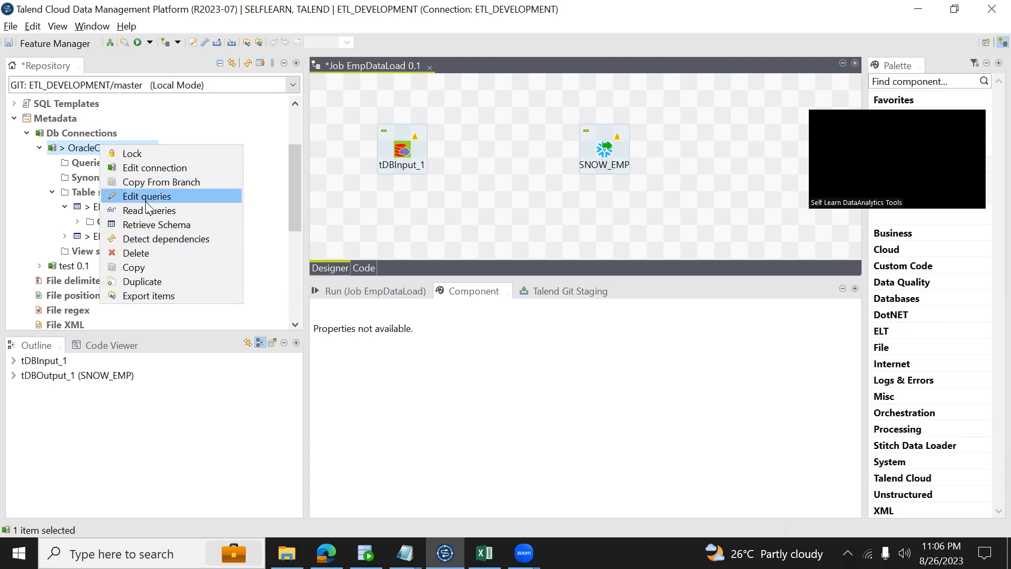
left_click(147, 168)
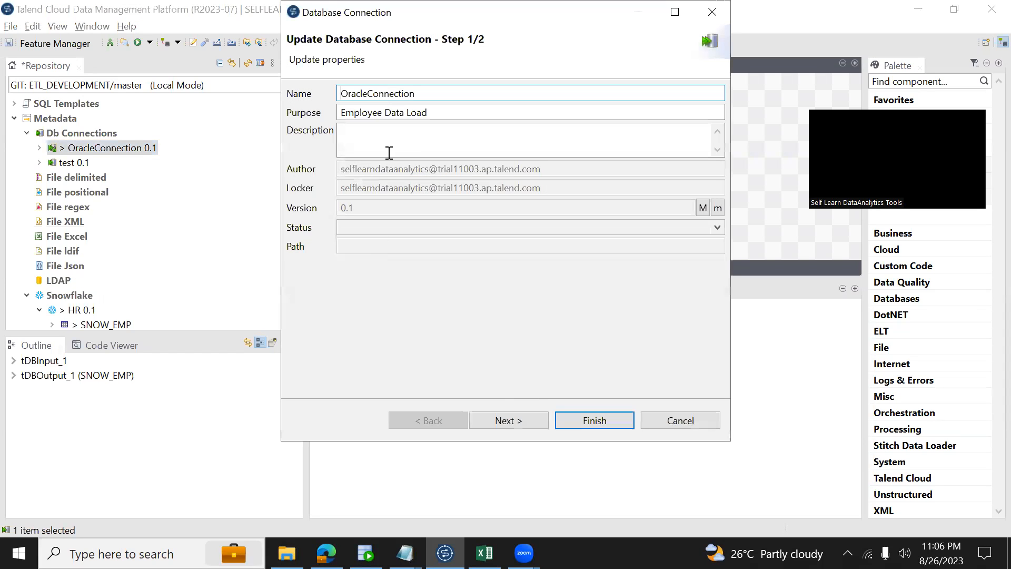
left_click(533, 421)
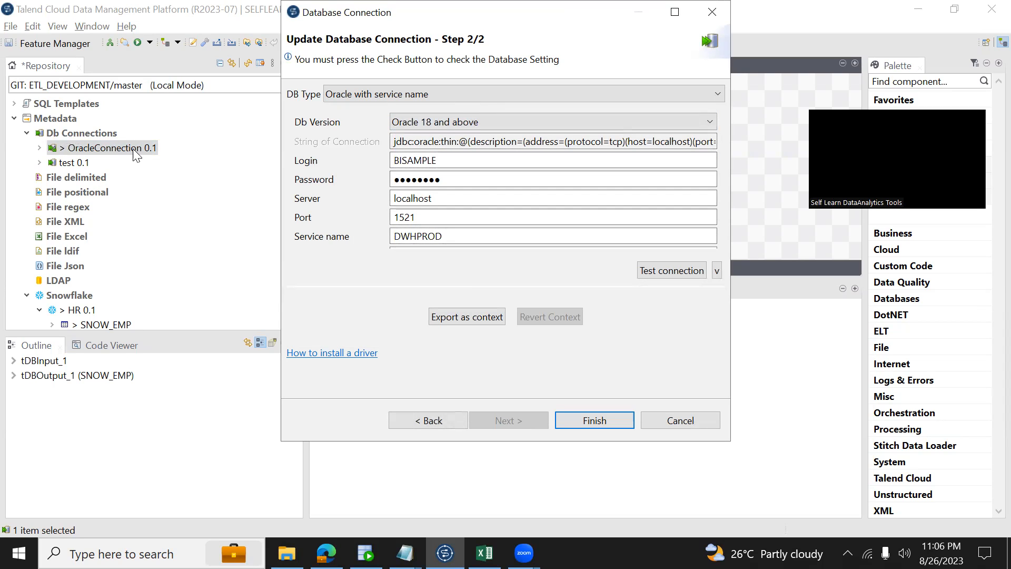
left_click(678, 419)
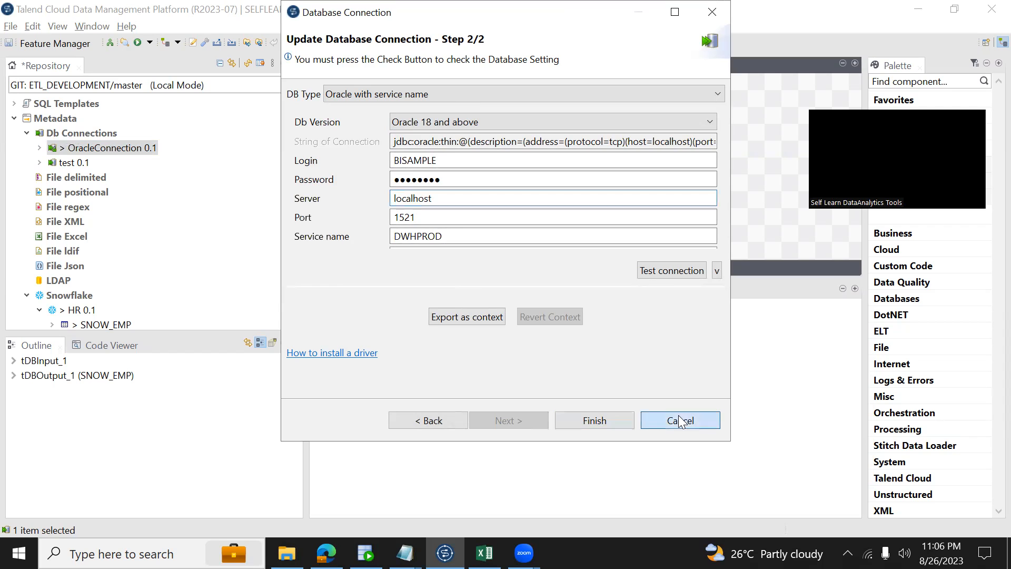
Set the tDBInput_1 component's property type to Repository and link it to OracleConnection 0.1
left_click(402, 151)
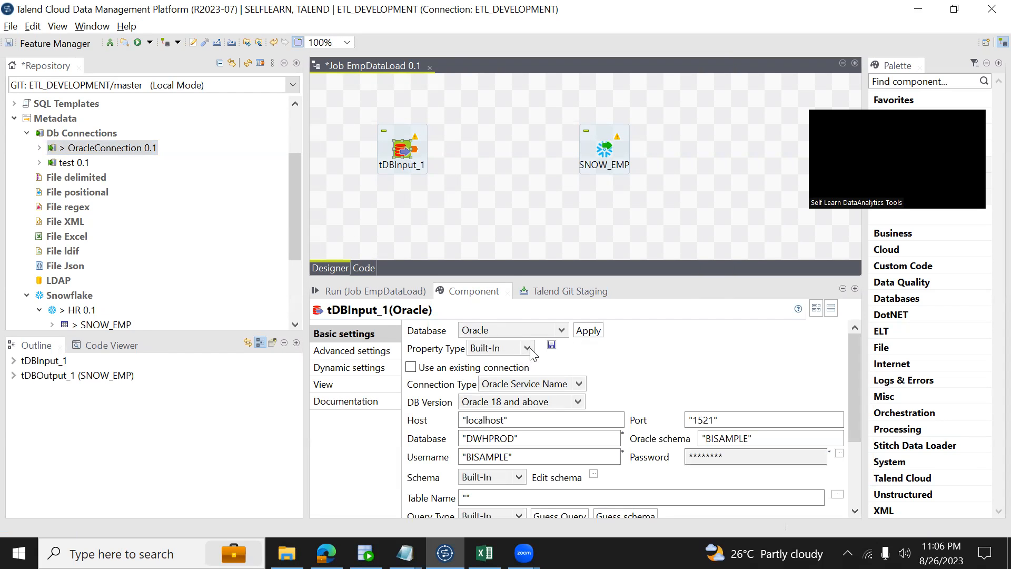
left_click(527, 348)
left_click(511, 375)
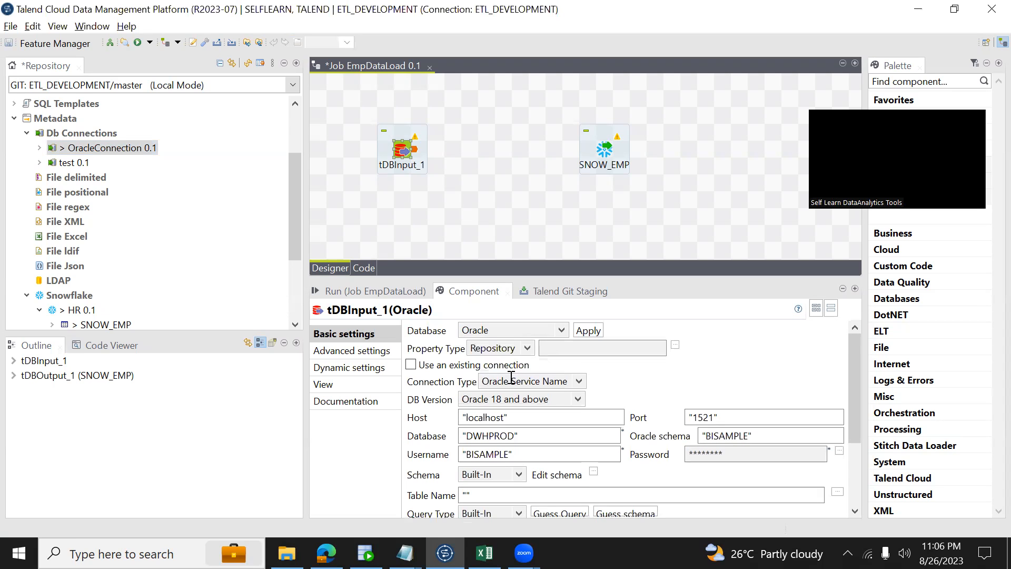
left_click(674, 346)
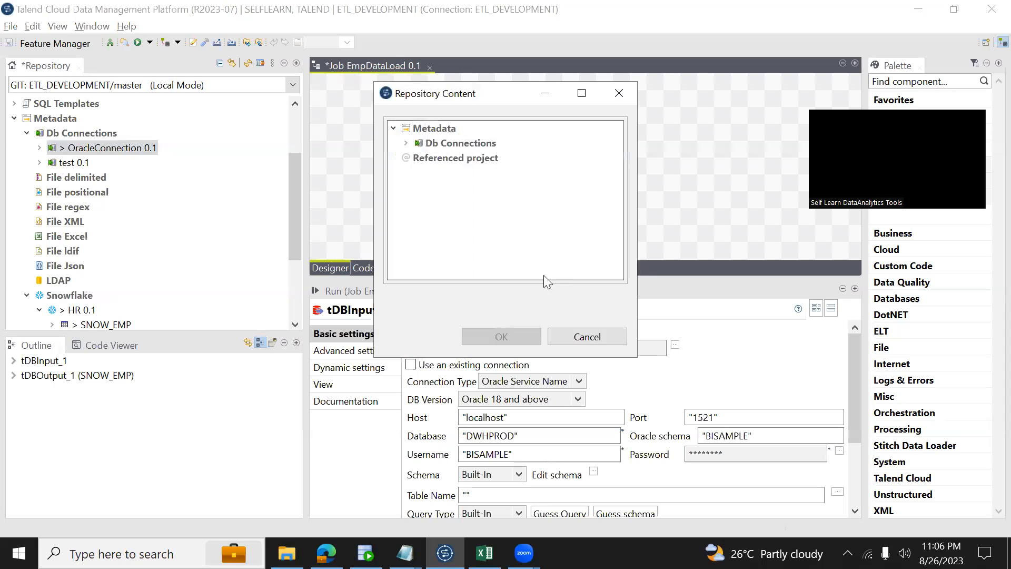
left_click(407, 142)
left_click(484, 158)
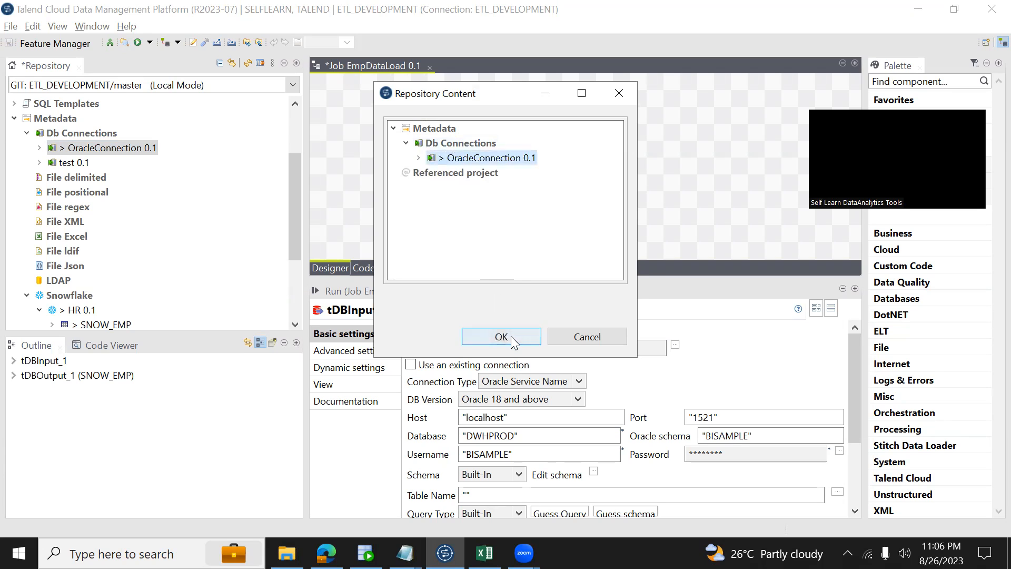
left_click(511, 335)
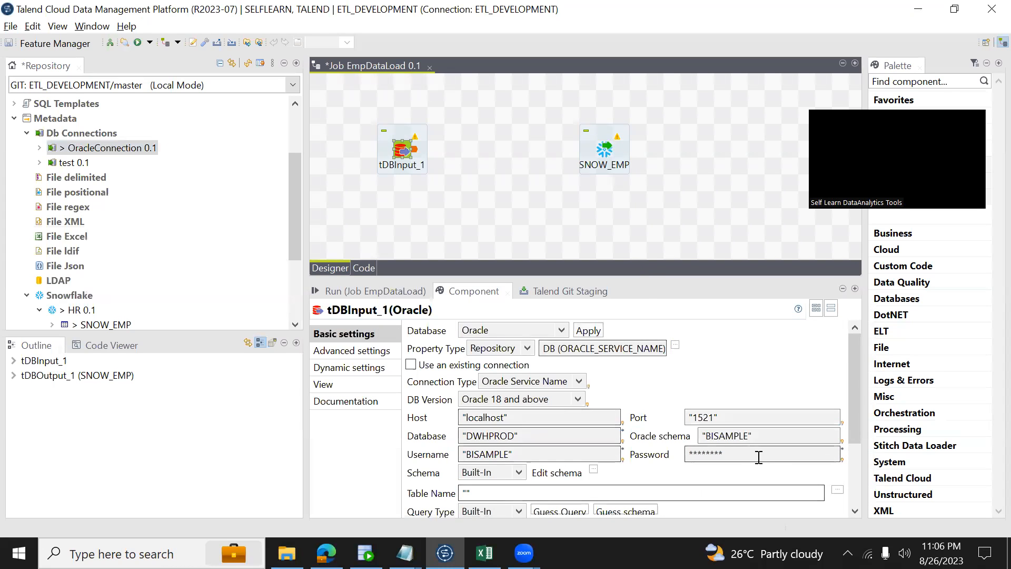
scroll(856, 430, "down", 2)
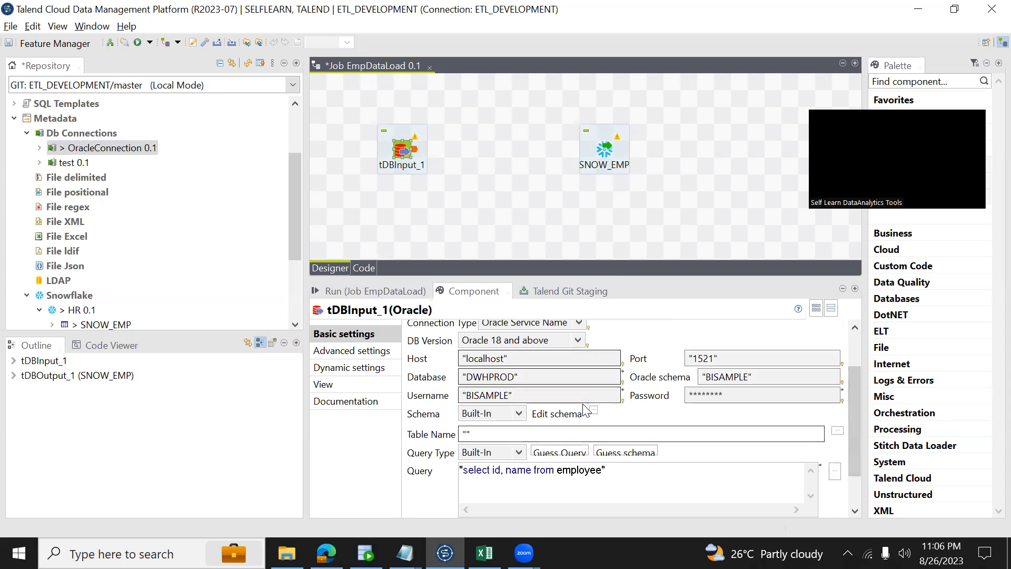
Replace the tDBInput_1 component with the Oracle EMP table schema, added to the canvas as tDBInput(Oracle with service name)
left_click(401, 150)
key("Delete")
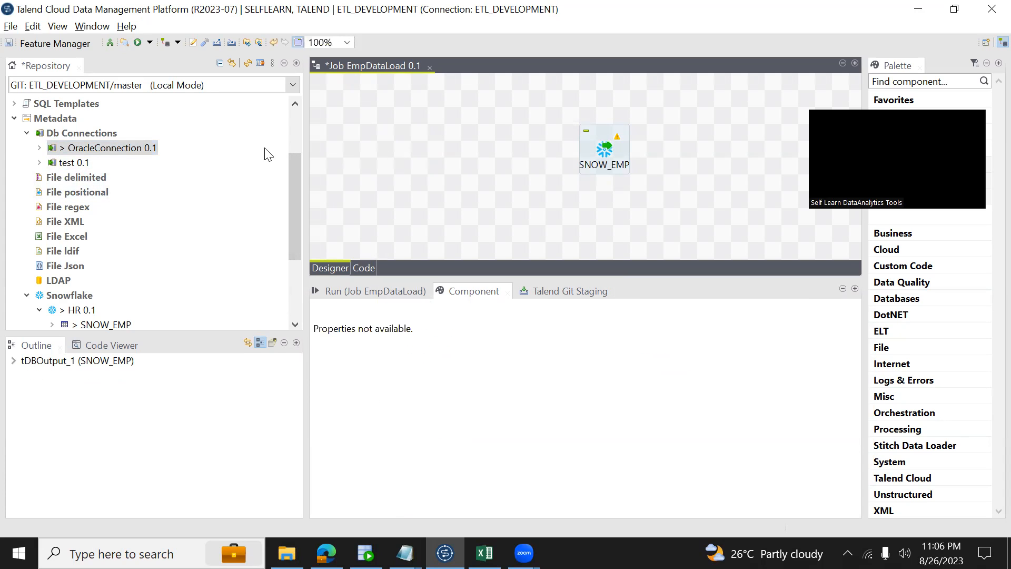
left_click_drag(294, 192, 291, 150)
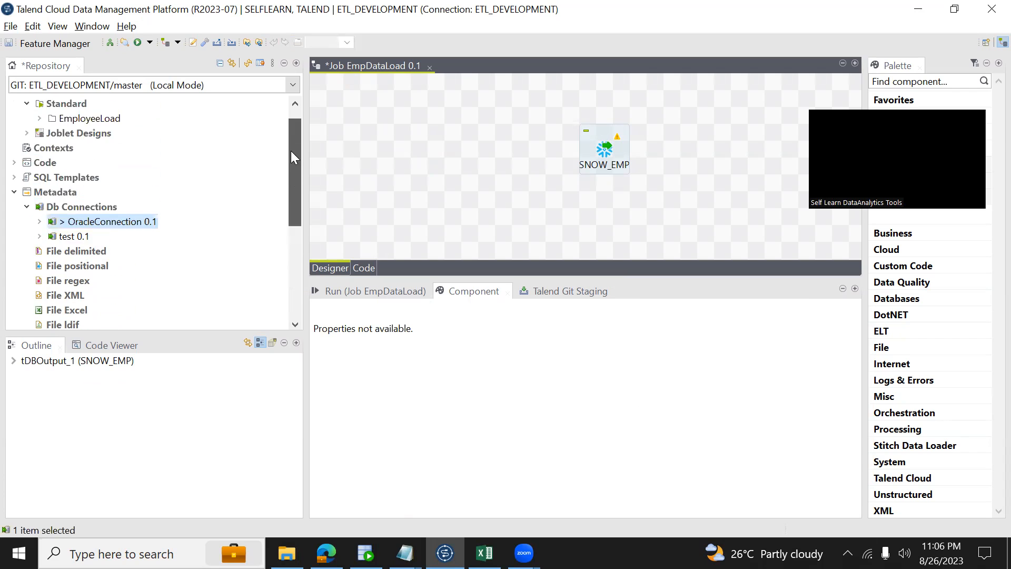
left_click(40, 222)
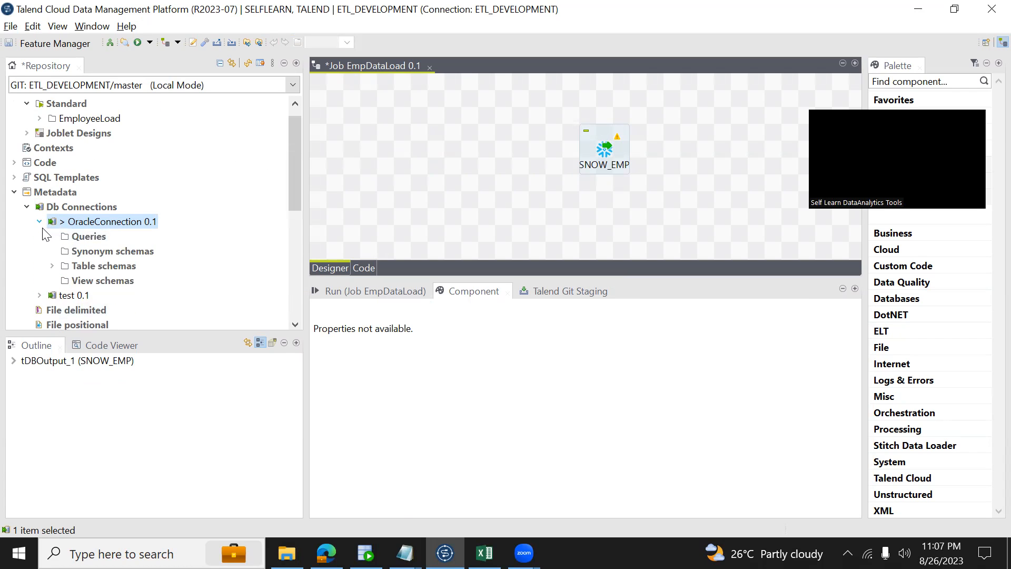
left_click_drag(100, 281, 384, 139)
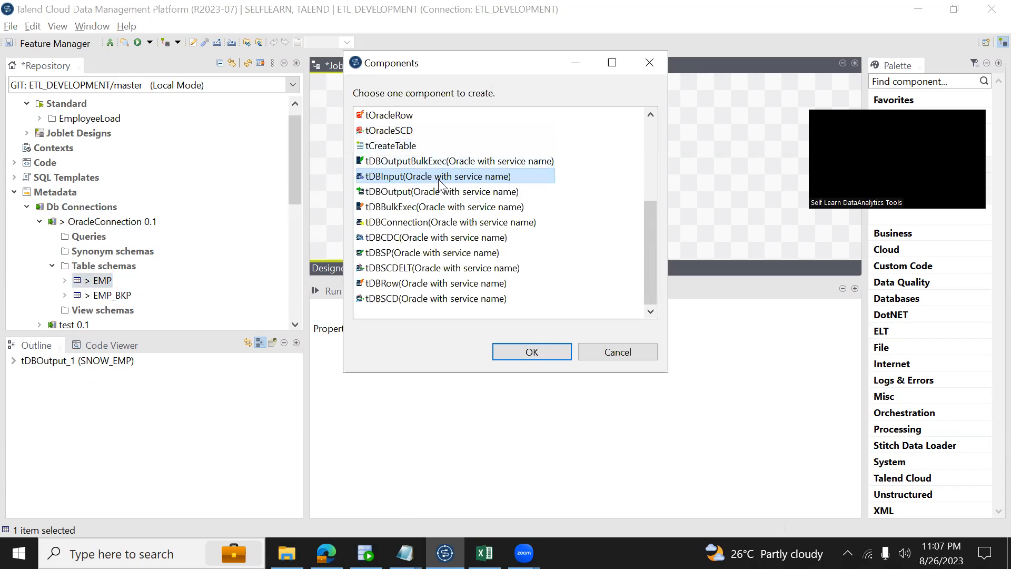
left_click(507, 350)
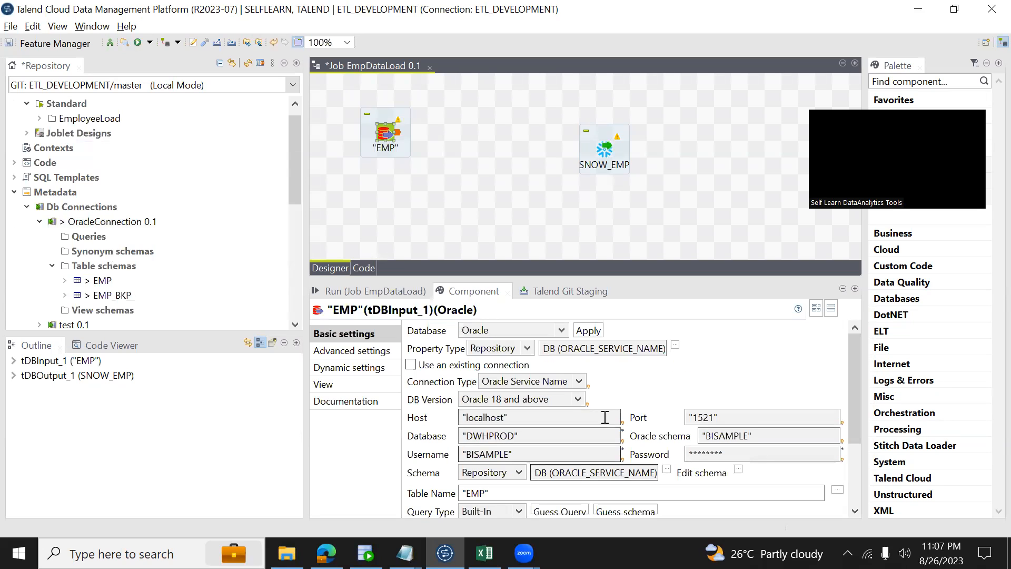
left_click(527, 348)
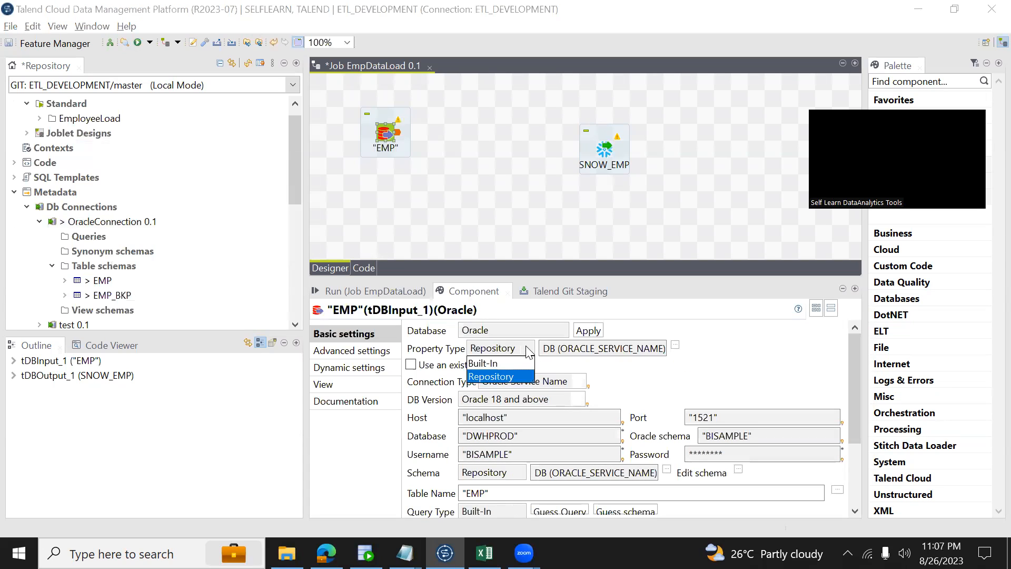
left_click(635, 333)
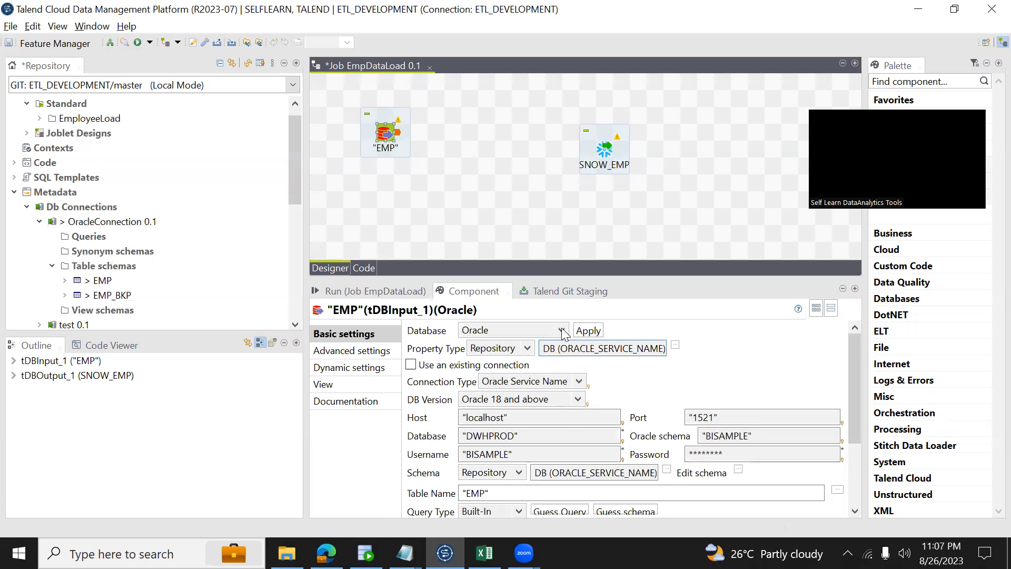
left_click(562, 330)
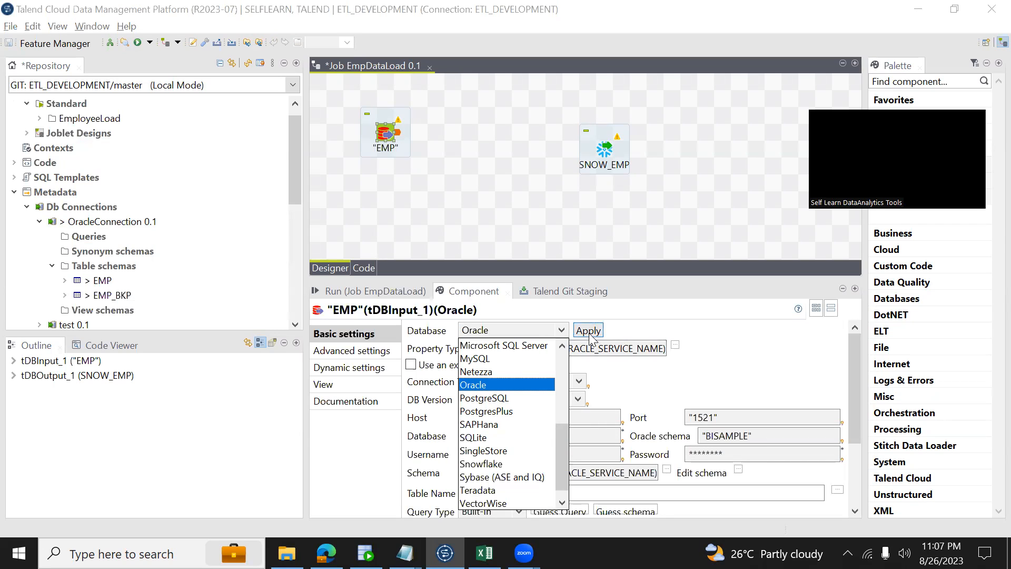
left_click(650, 382)
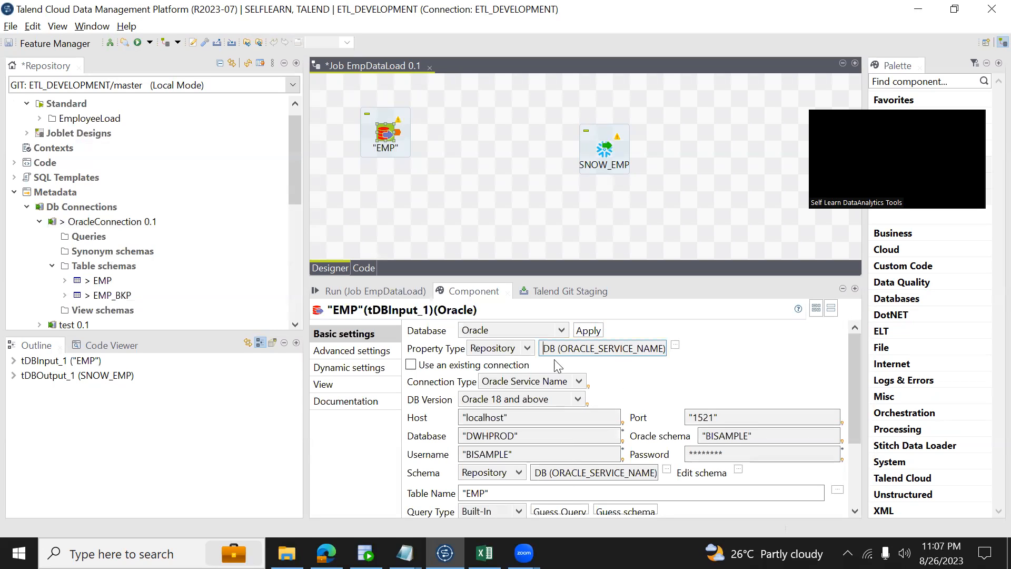
Try to switch the EMP input component's database to PostgreSQL and edit its host, cancelling the parameter edit
left_click(505, 330)
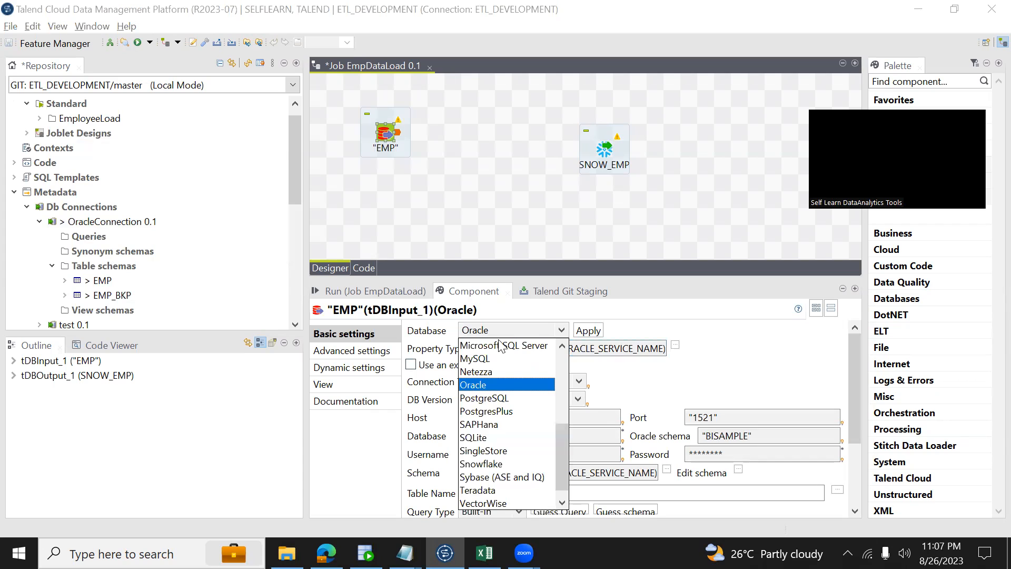
left_click(489, 398)
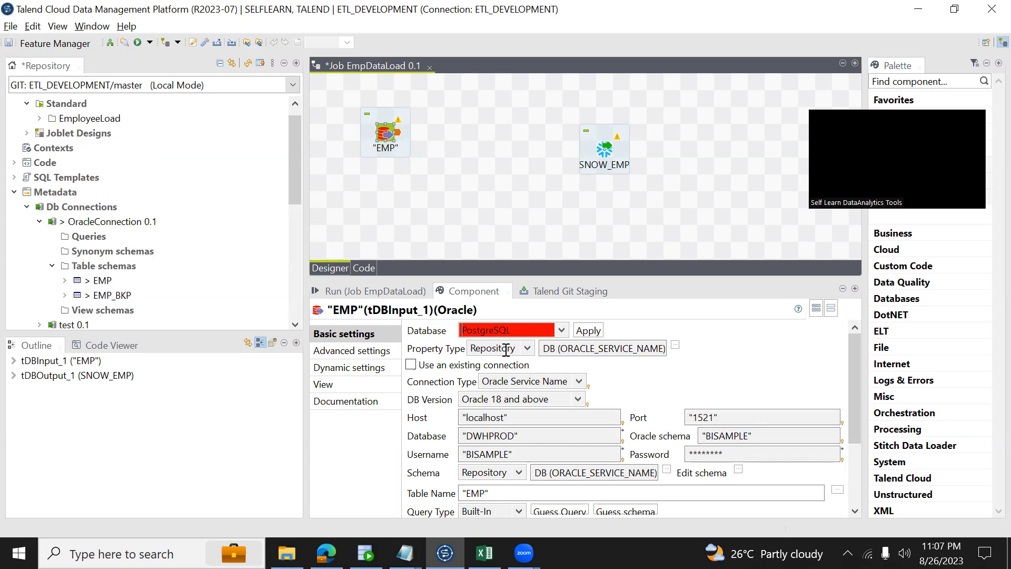
left_click(520, 422)
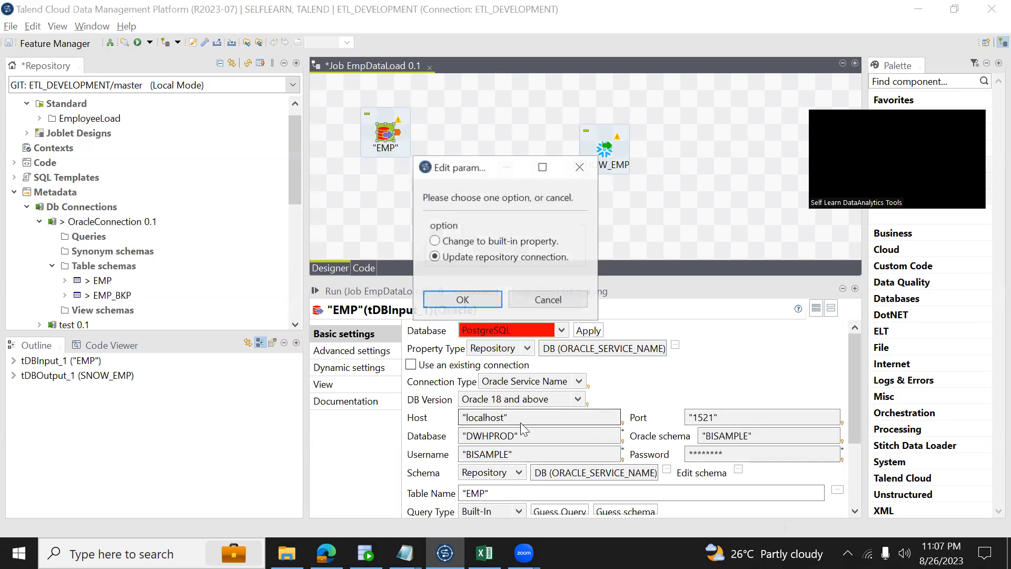
left_click(542, 301)
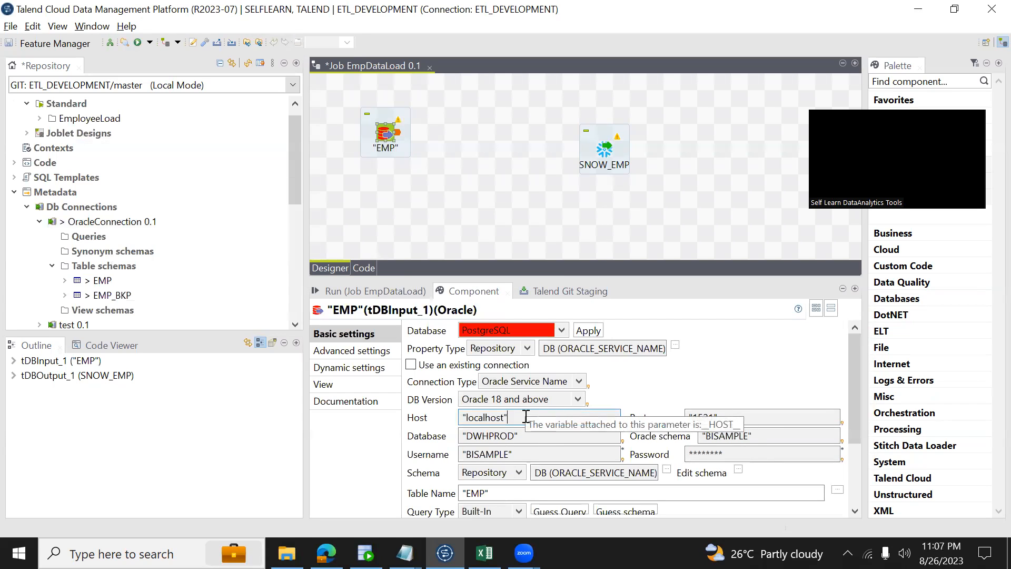
left_click(484, 330)
left_click(493, 223)
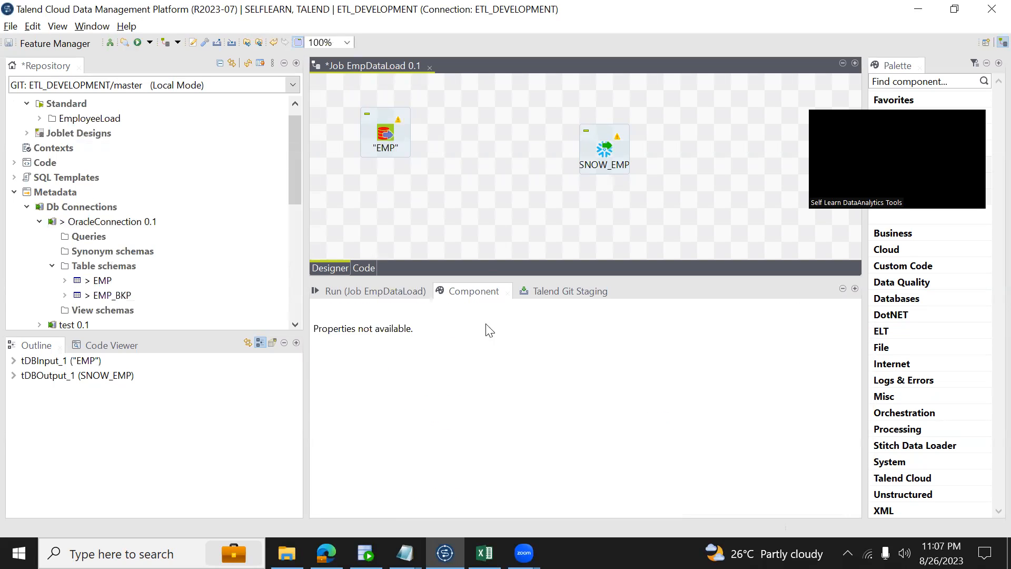
left_click(392, 290)
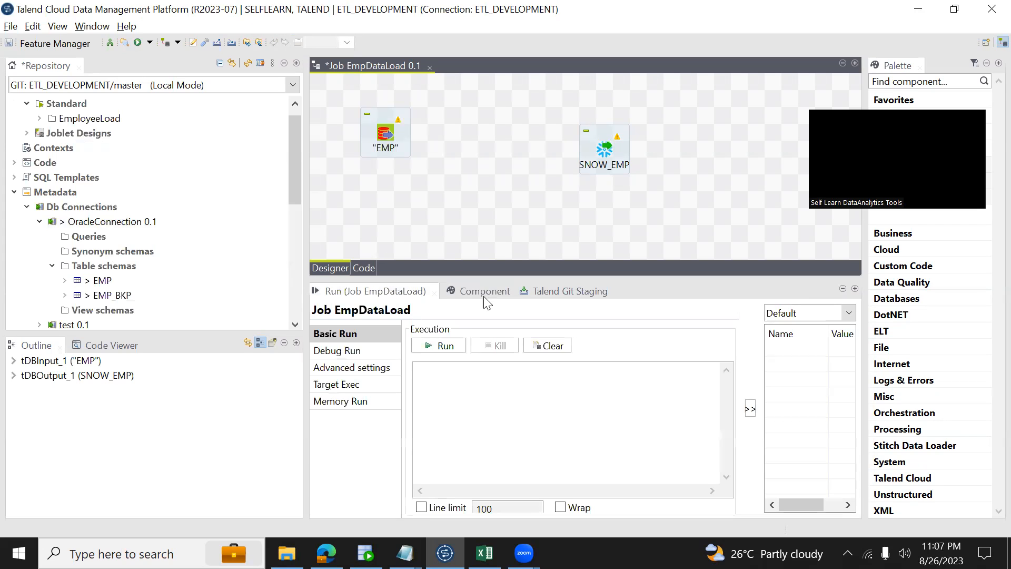
Delete the EMP input component, add the repository's Oracle EMP table schema to the canvas again and show its settings
left_click(382, 135)
key("Delete")
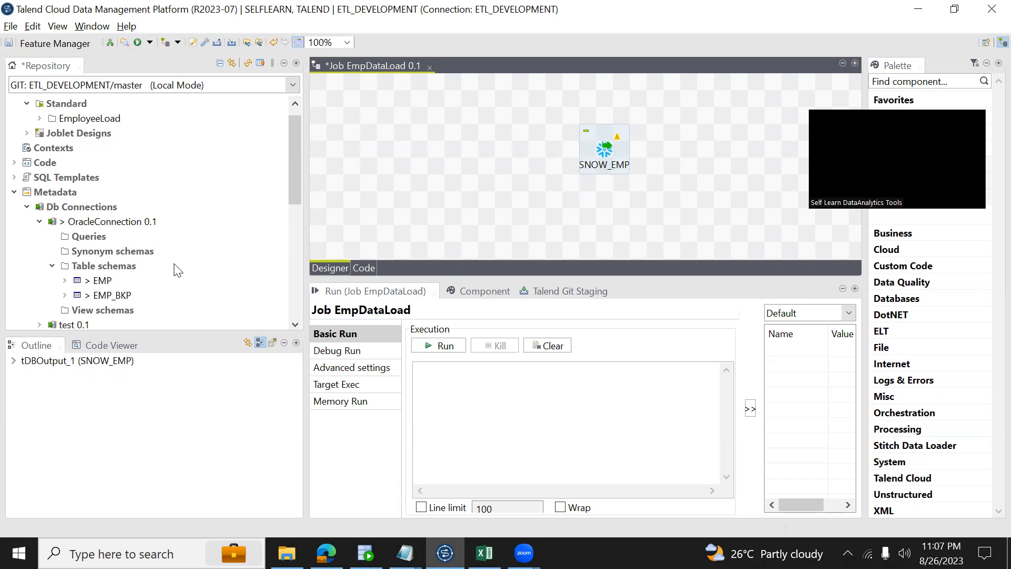
left_click_drag(102, 280, 395, 159)
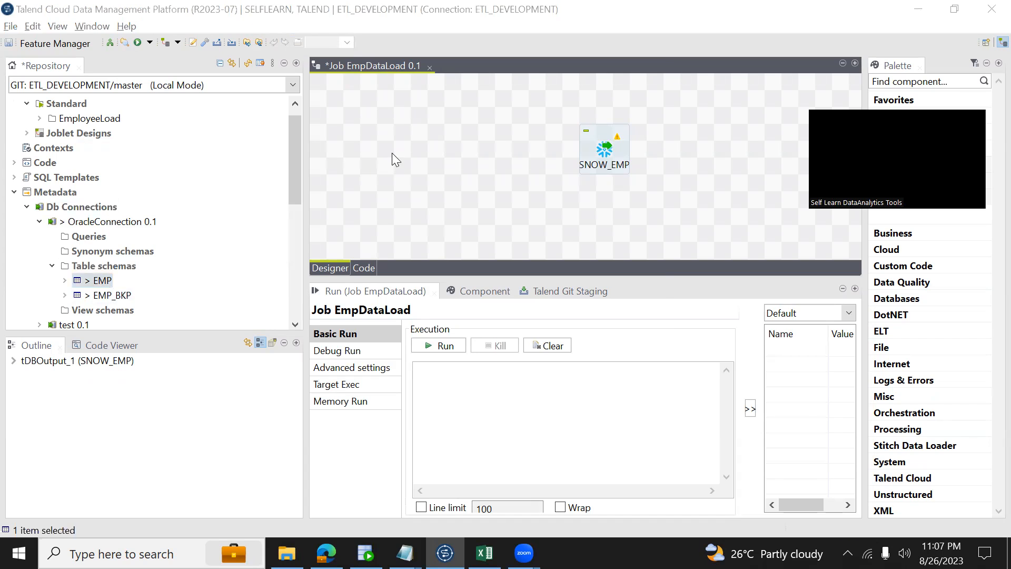
left_click(520, 350)
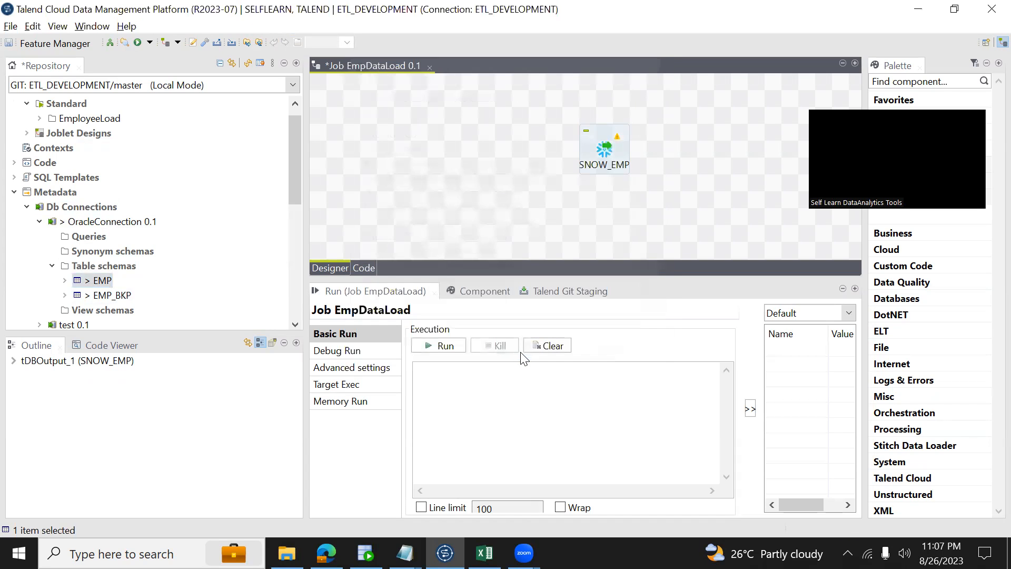
left_click(479, 292)
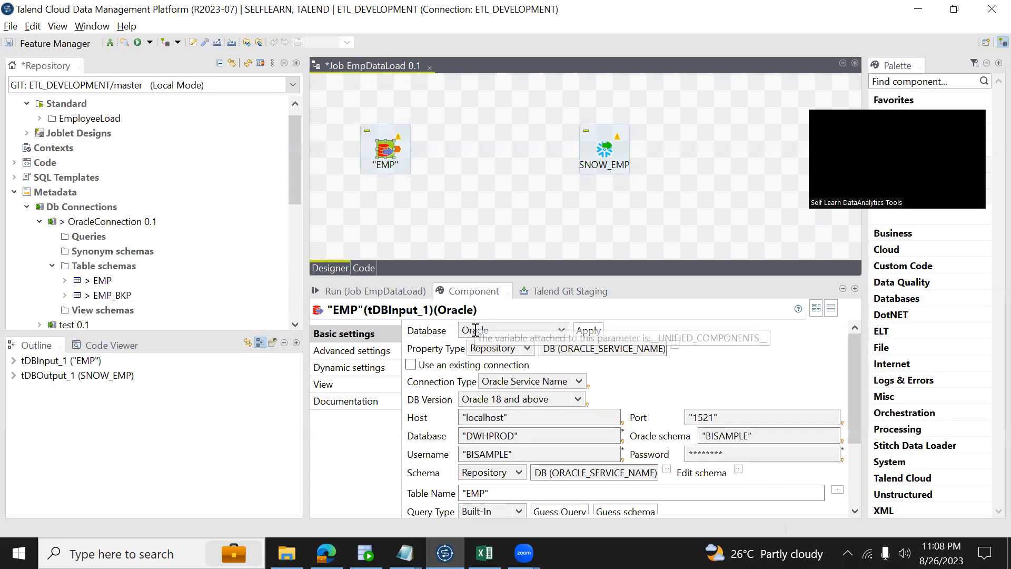
Switch the EMP input component's property type to Built-In, look through its fields, and set the type back to Repository
left_click(526, 349)
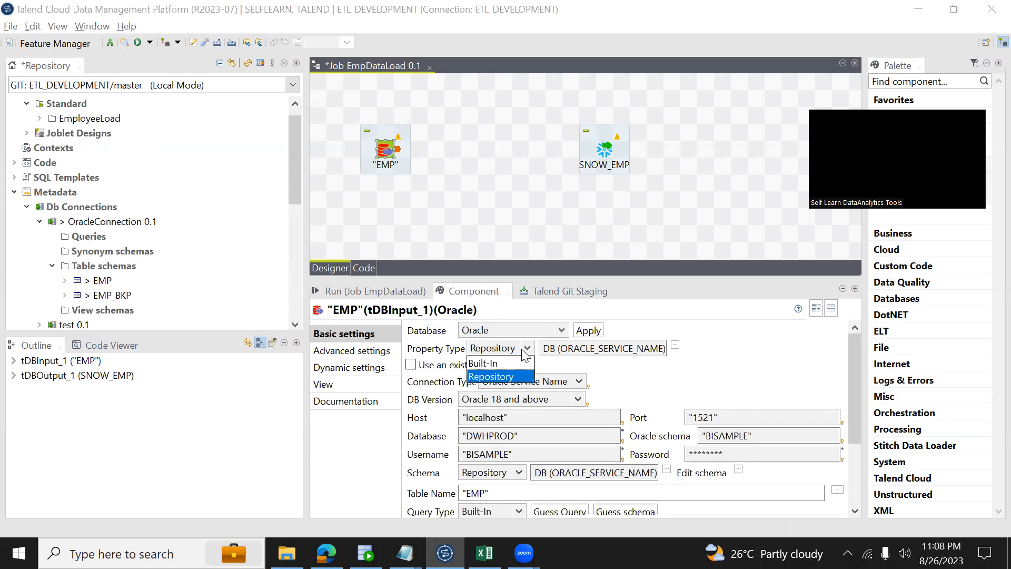
left_click(497, 362)
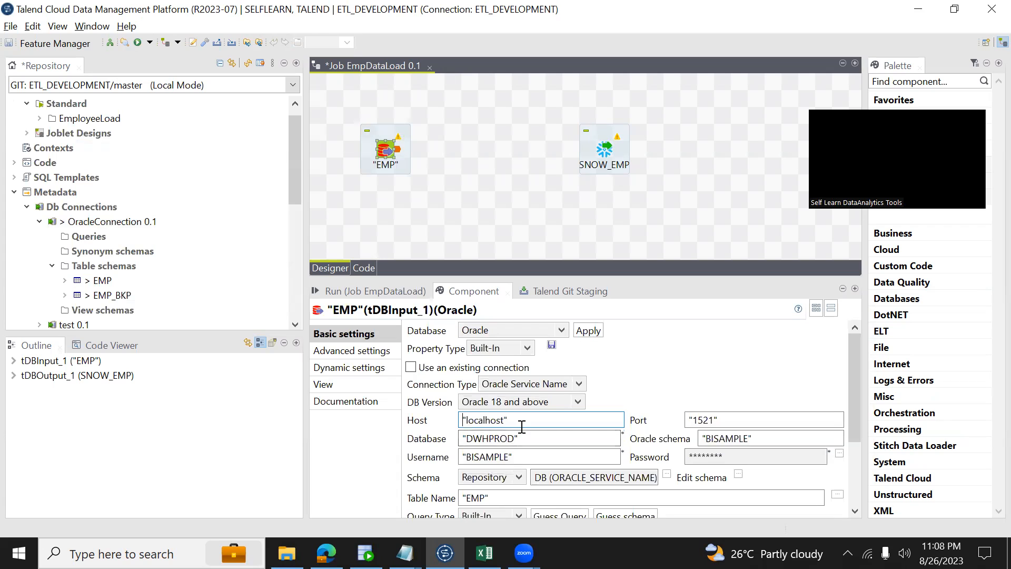
scroll(861, 421, "down", 3)
left_click_drag(868, 467, 877, 441)
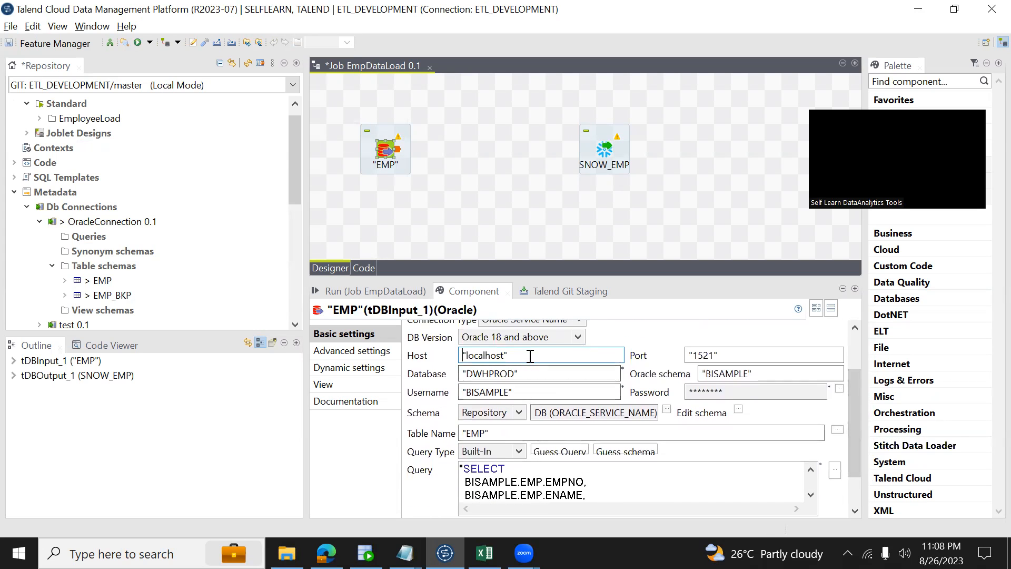
left_click_drag(861, 404, 849, 362)
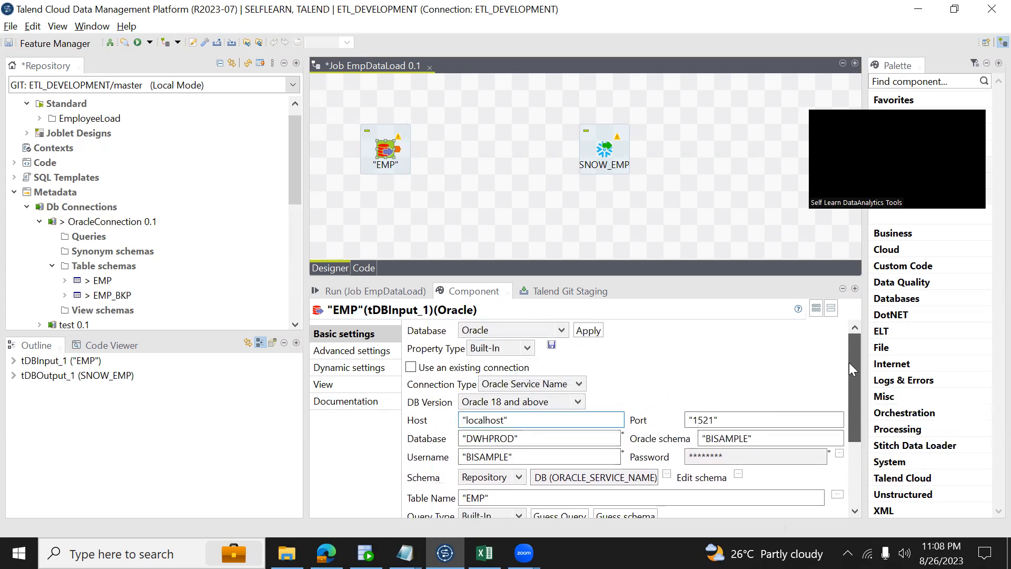
left_click(519, 345)
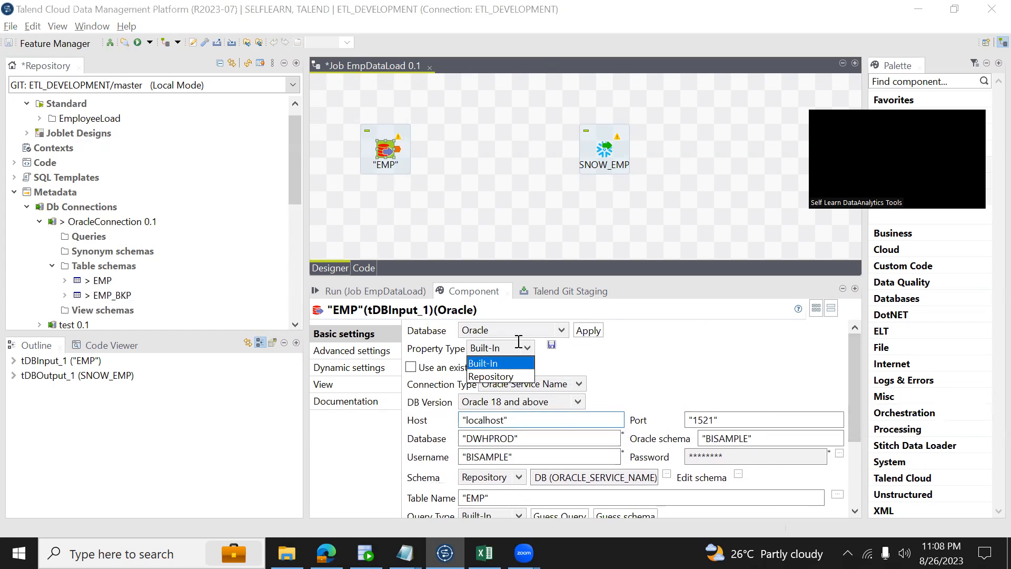
left_click(511, 376)
Examine the EMP input component's repository-managed connection fields, table name and full SELECT query, cancelling the option to edit the Oracle schema
left_click_drag(855, 416, 881, 423)
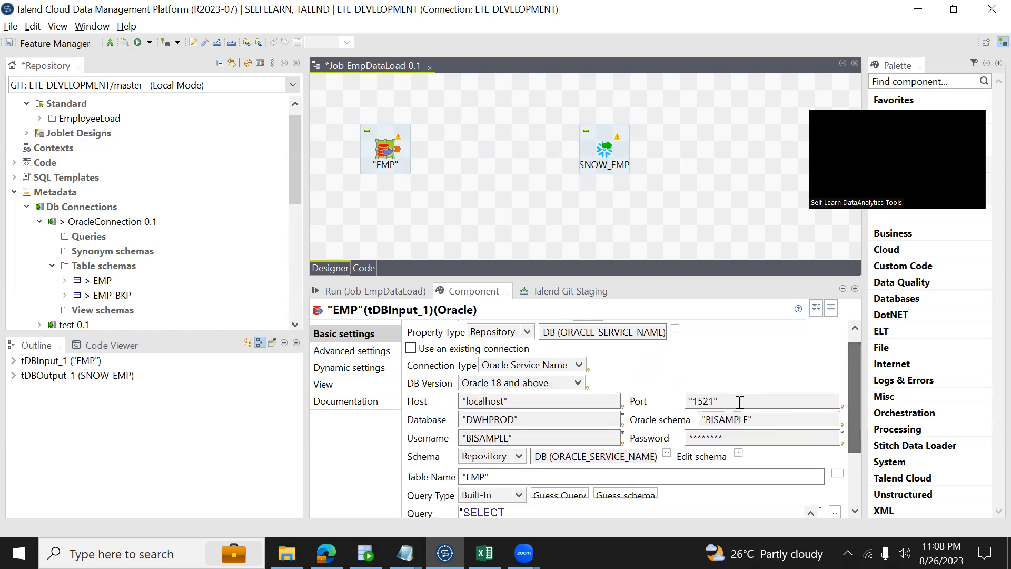
left_click(764, 421)
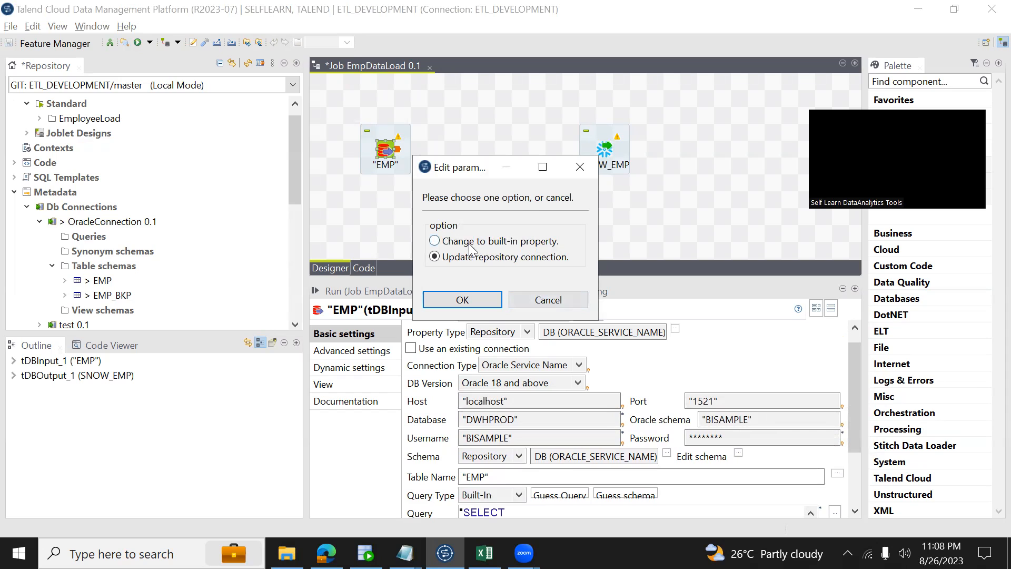
left_click(541, 300)
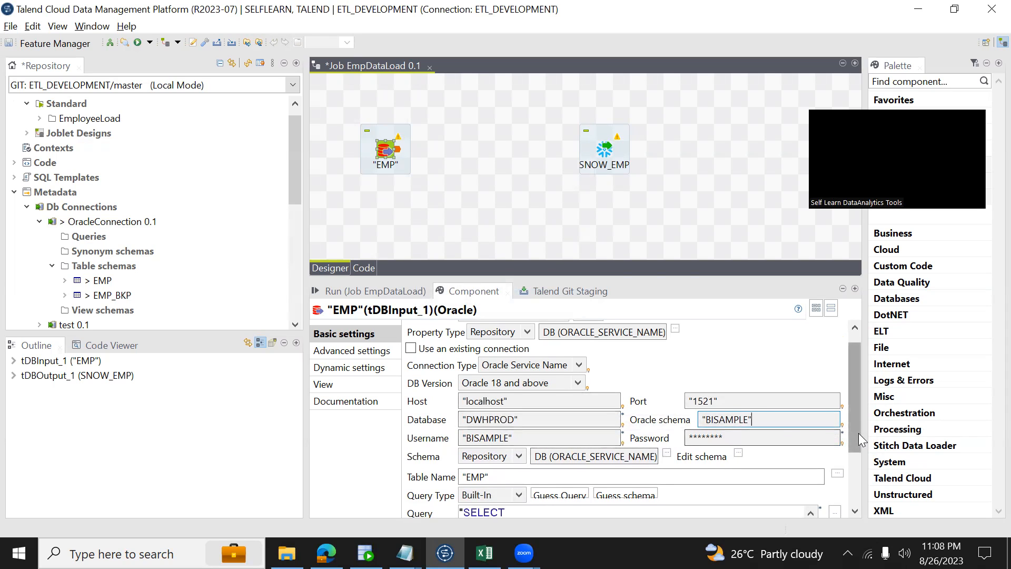
scroll(858, 433, "down", 3)
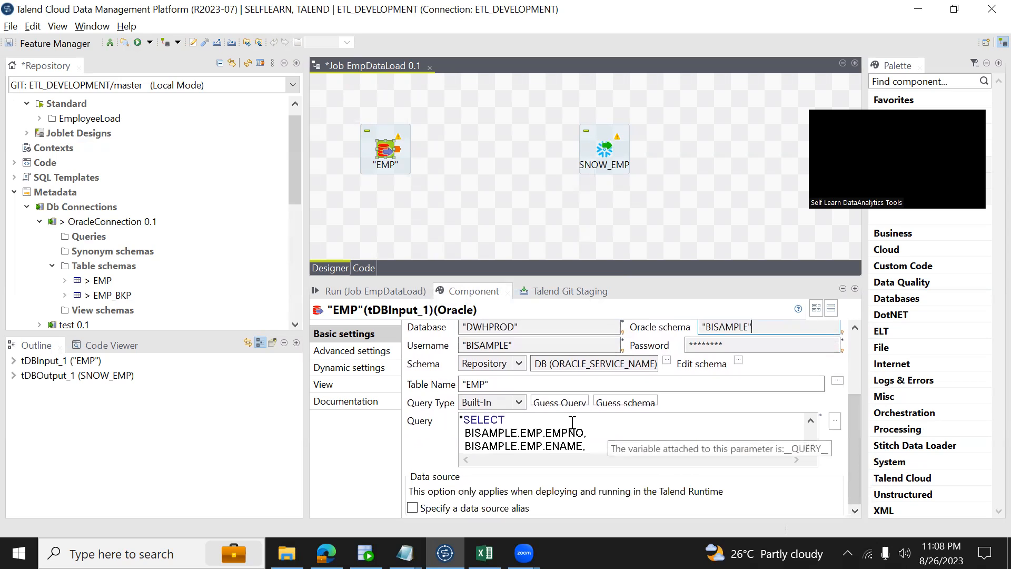
left_click(470, 384)
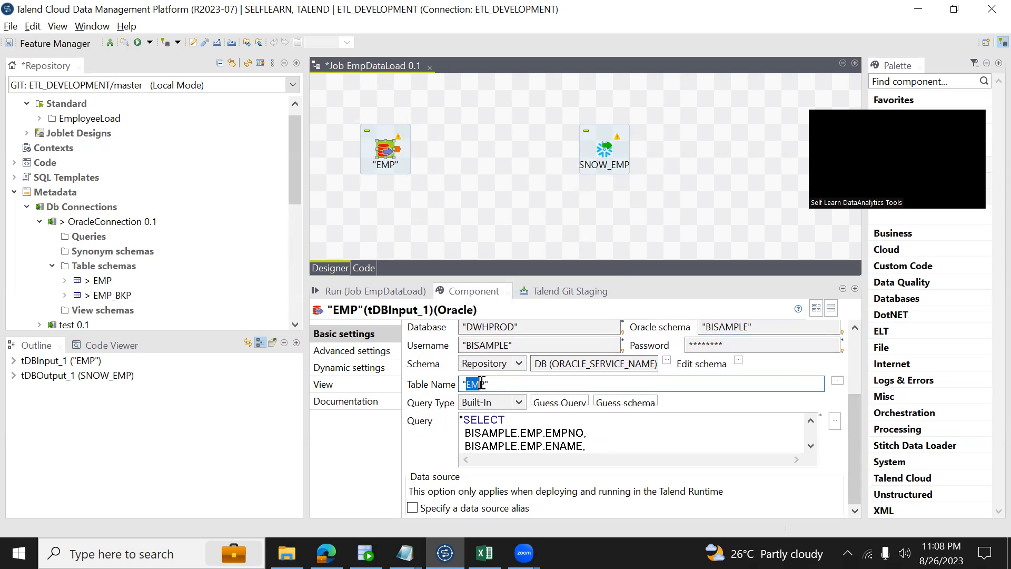
left_click(472, 436)
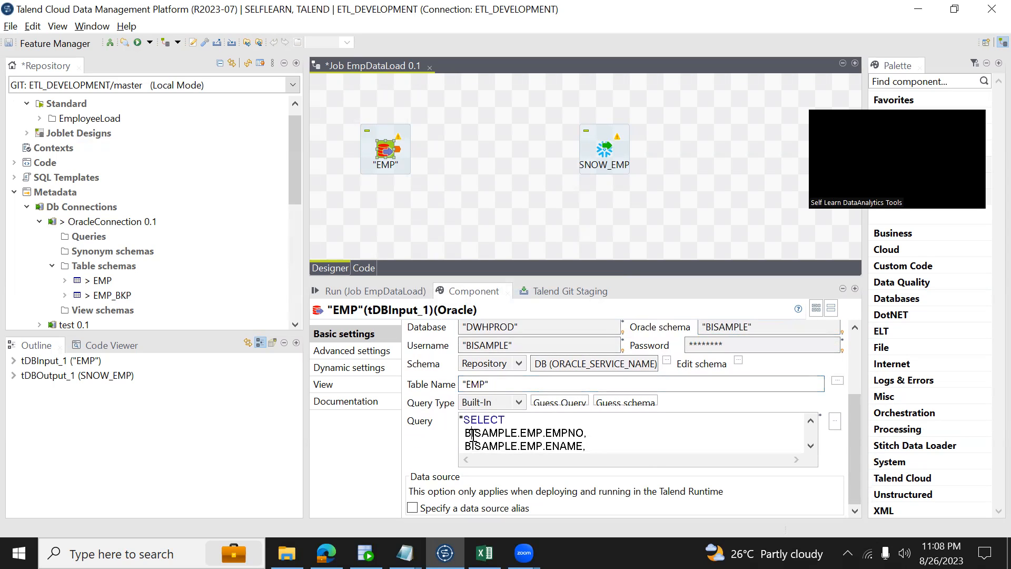
scroll(472, 437, "down", 5)
scroll(473, 437, "down", 1)
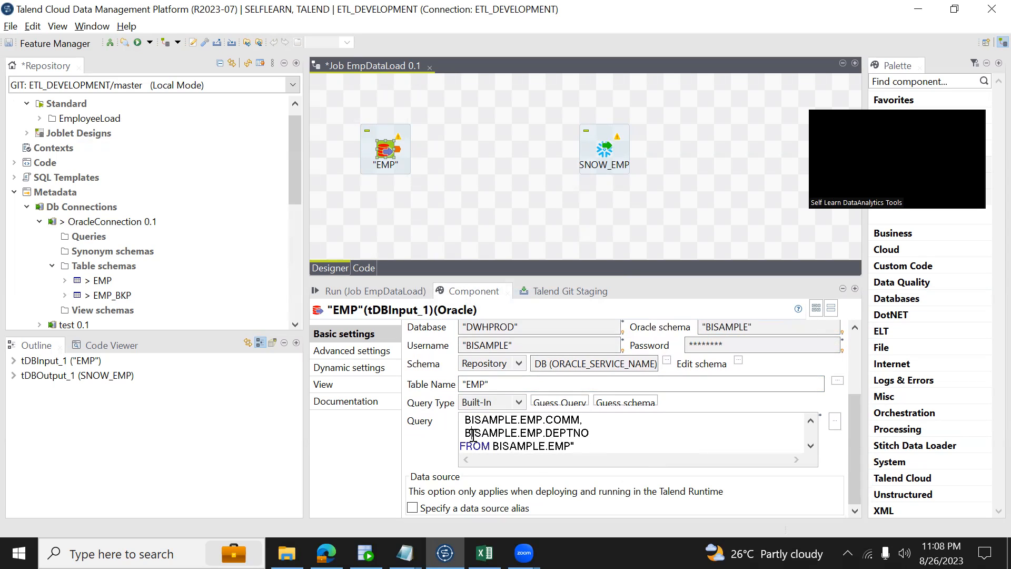
scroll(472, 435, "up", 6)
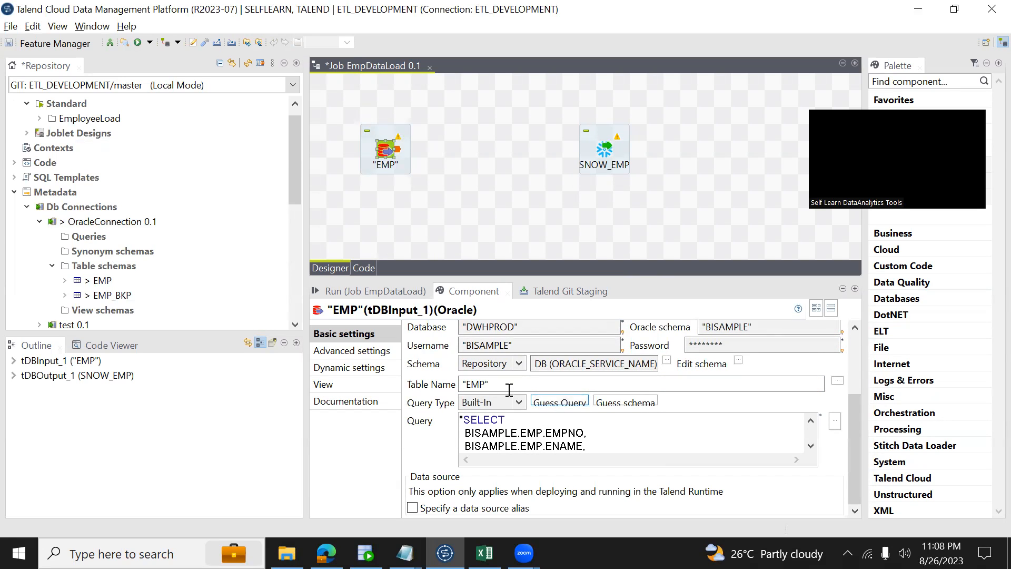
left_click_drag(467, 383, 479, 381)
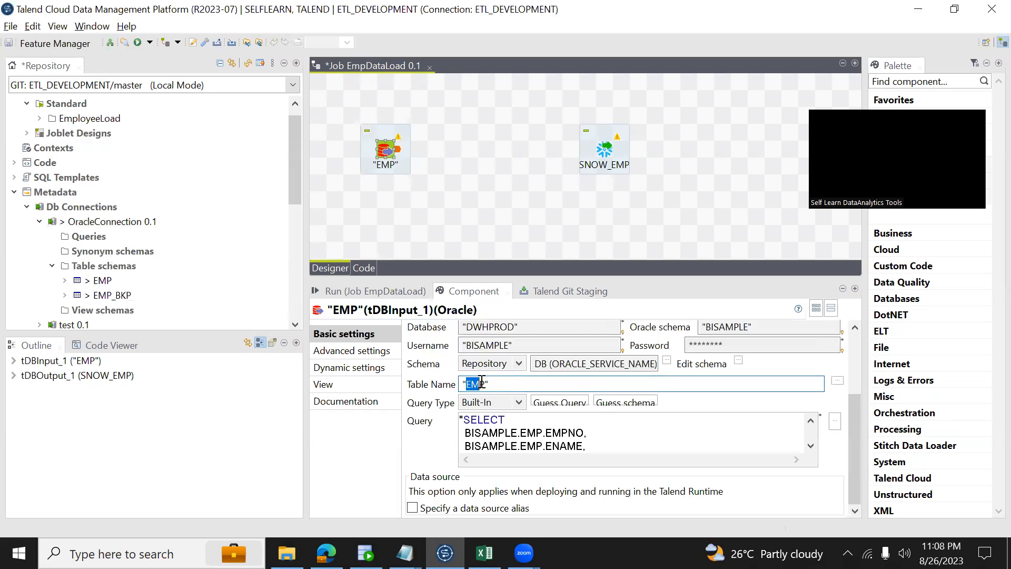
left_click_drag(461, 419, 580, 473)
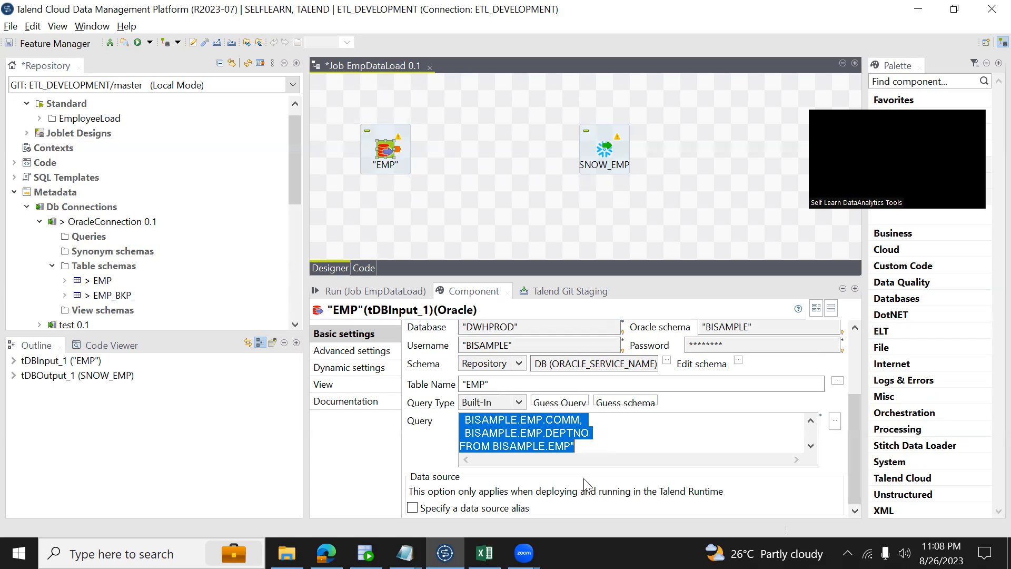
left_click(489, 179)
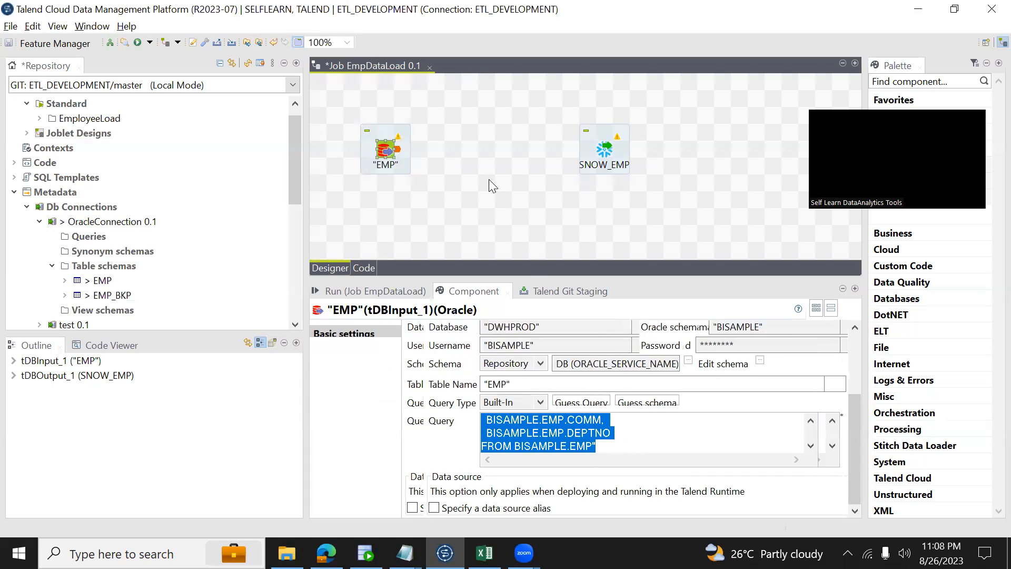
Review the SNOW_EMP output component's basic settings and locate its HR connection under Snowflake in the repository
left_click(387, 154)
left_click(603, 154)
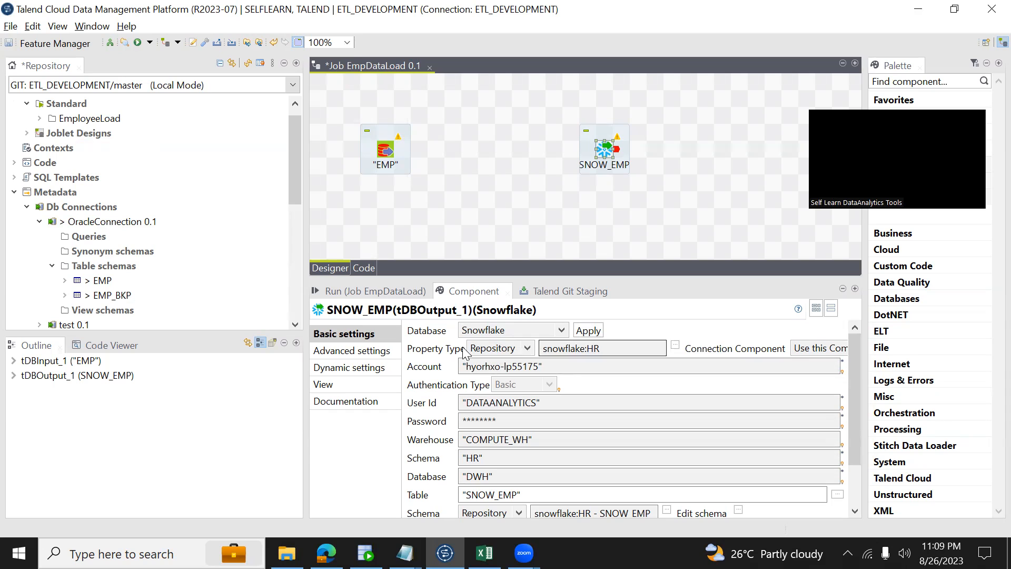
left_click(40, 221)
left_click_drag(297, 204, 308, 292)
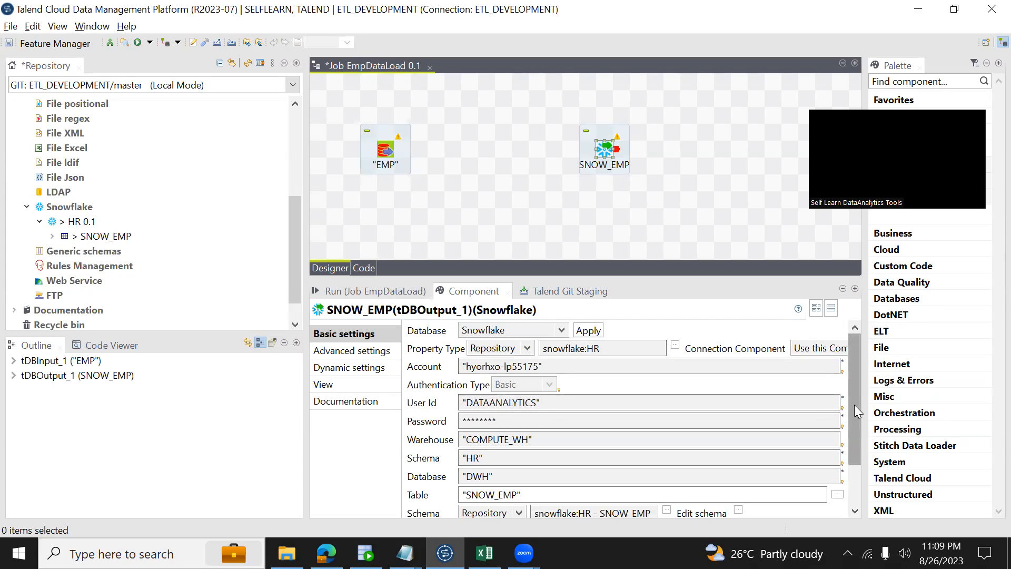
scroll(854, 404, "down", 3)
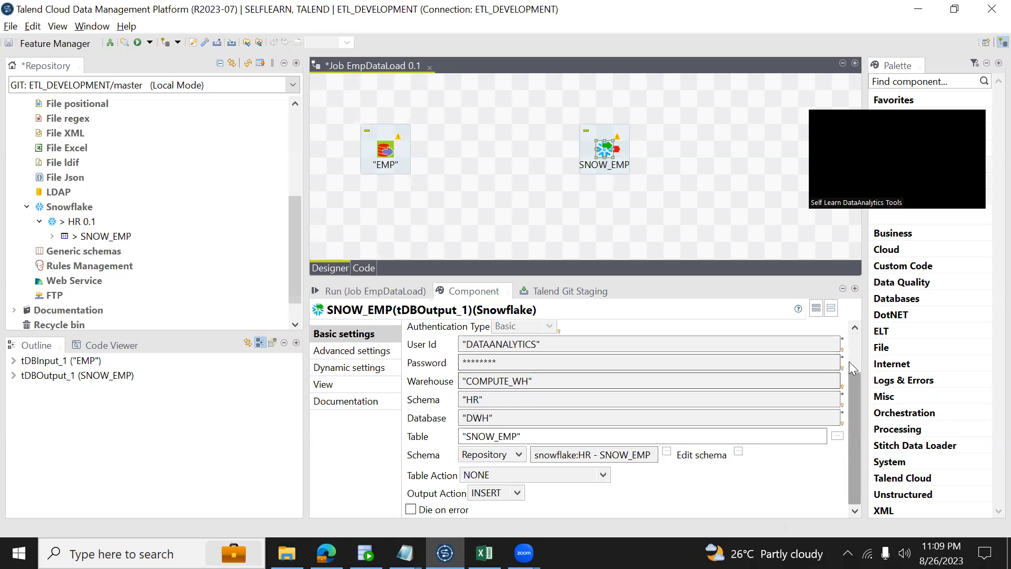
scroll(856, 351, "up", 3)
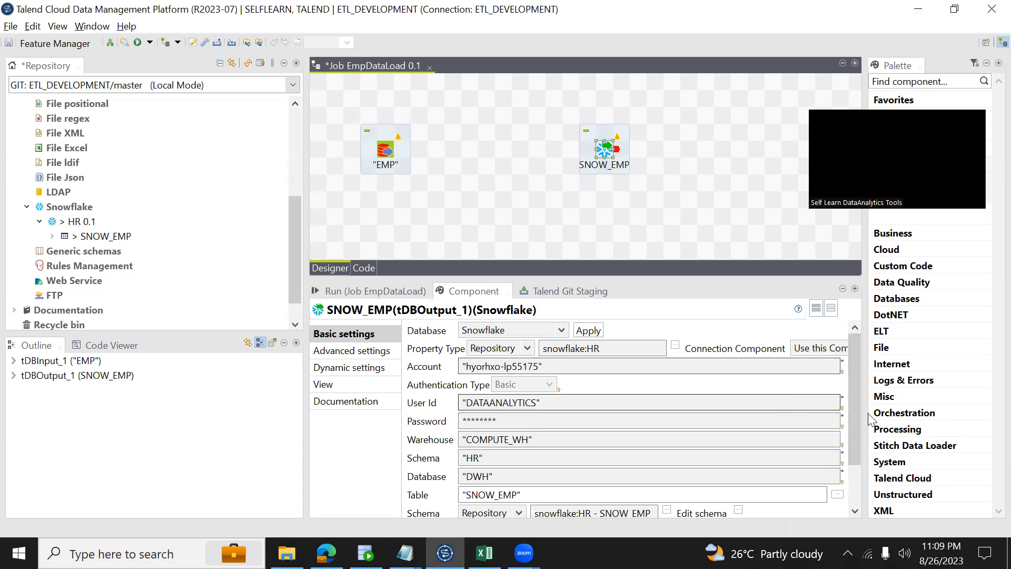
left_click_drag(858, 446, 867, 477)
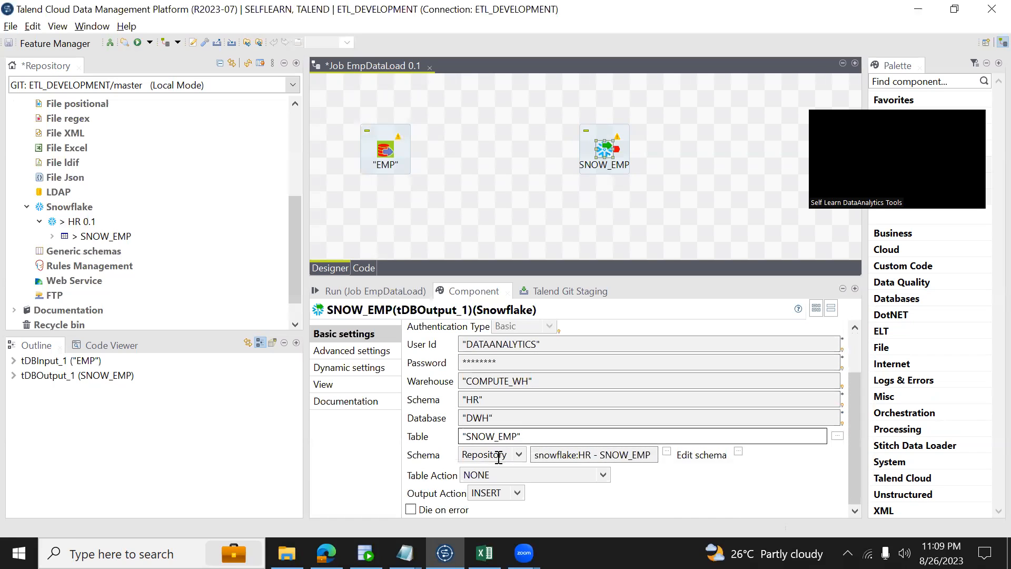
Review the available table actions for the SNOW_EMP output component and set Table Action to TRUNCATE
left_click(494, 475)
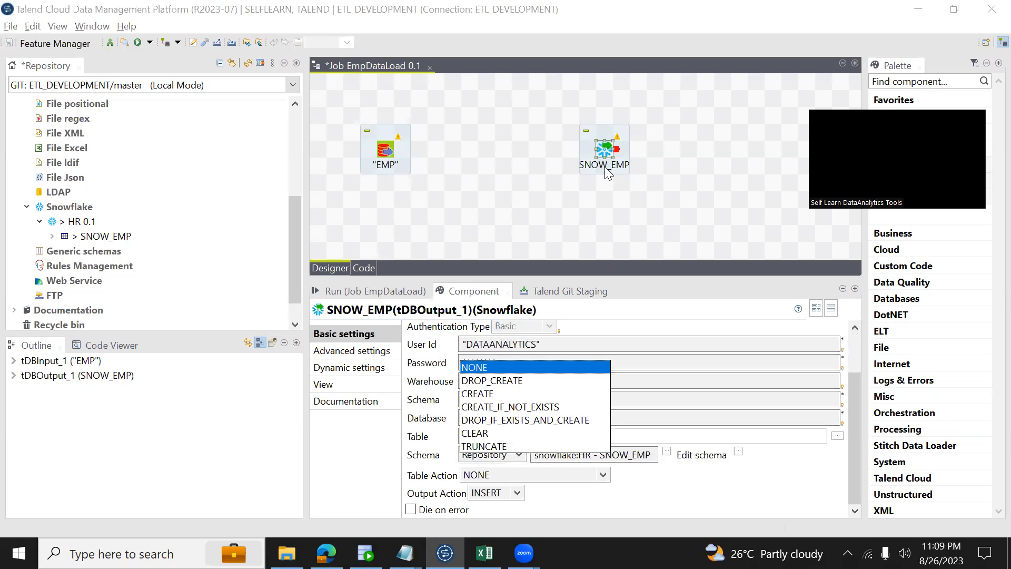
left_click(489, 367)
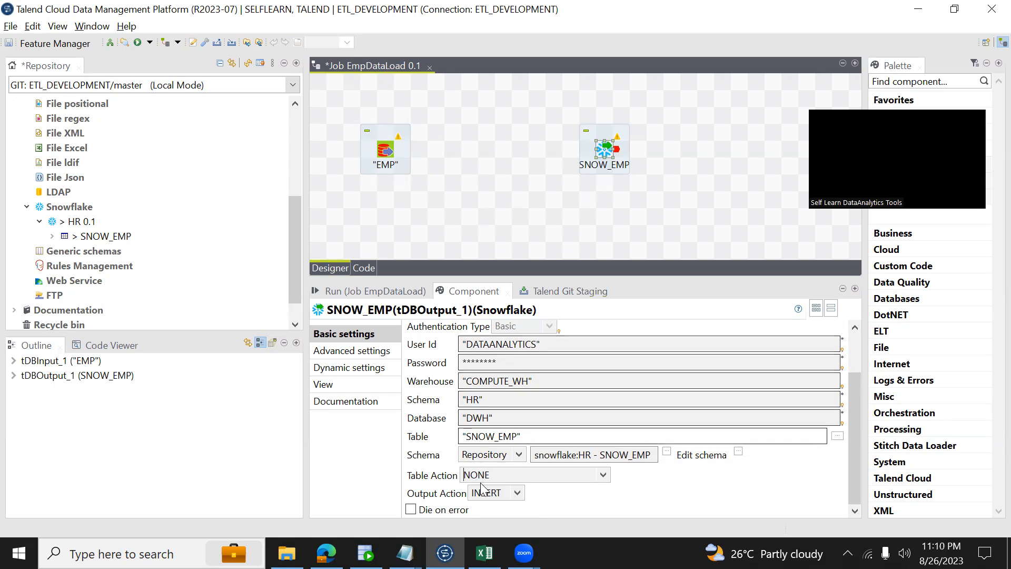
left_click(493, 472)
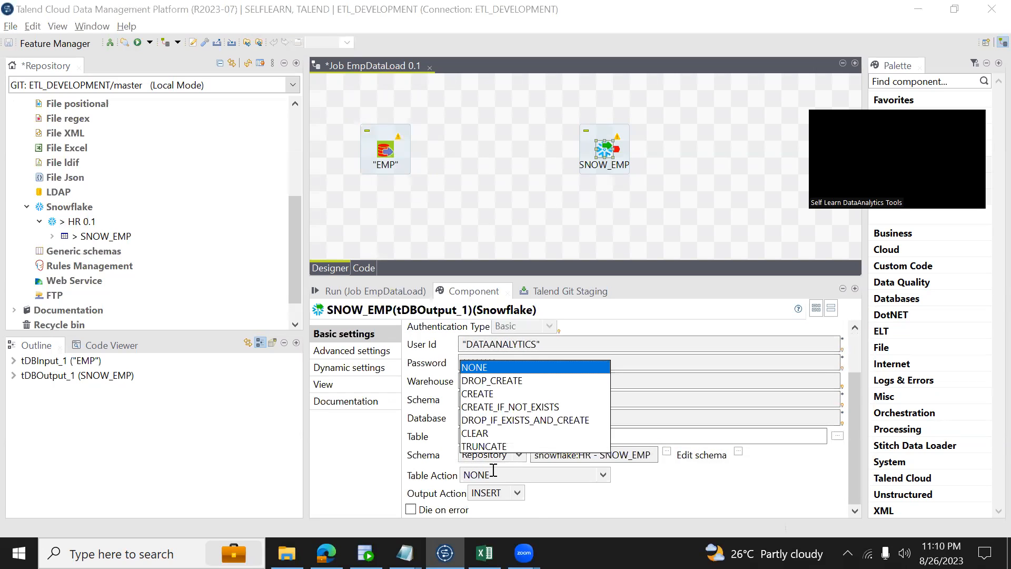
left_click(494, 447)
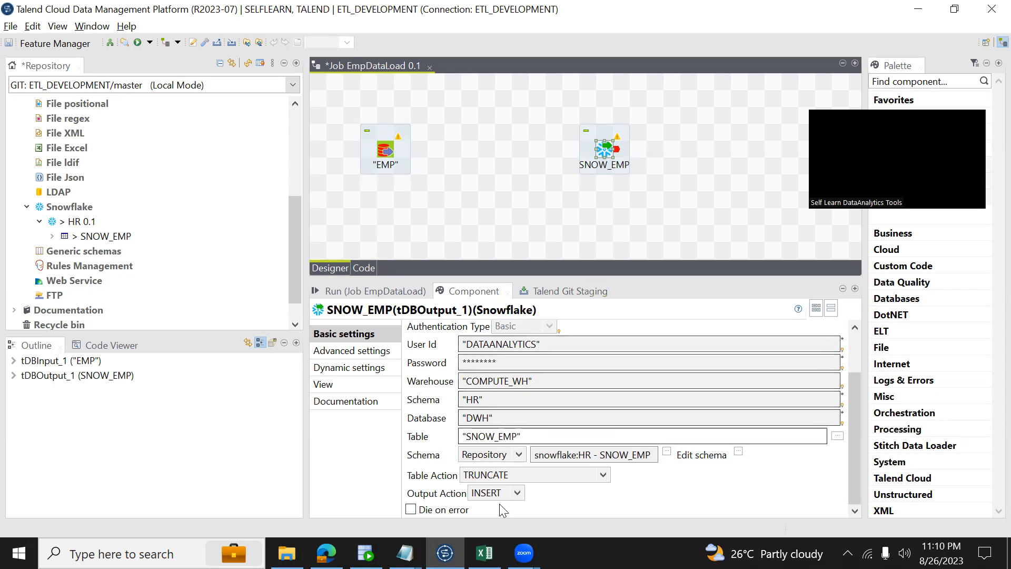
Set the SNOW_EMP output component's Table Action to NONE
left_click(487, 473)
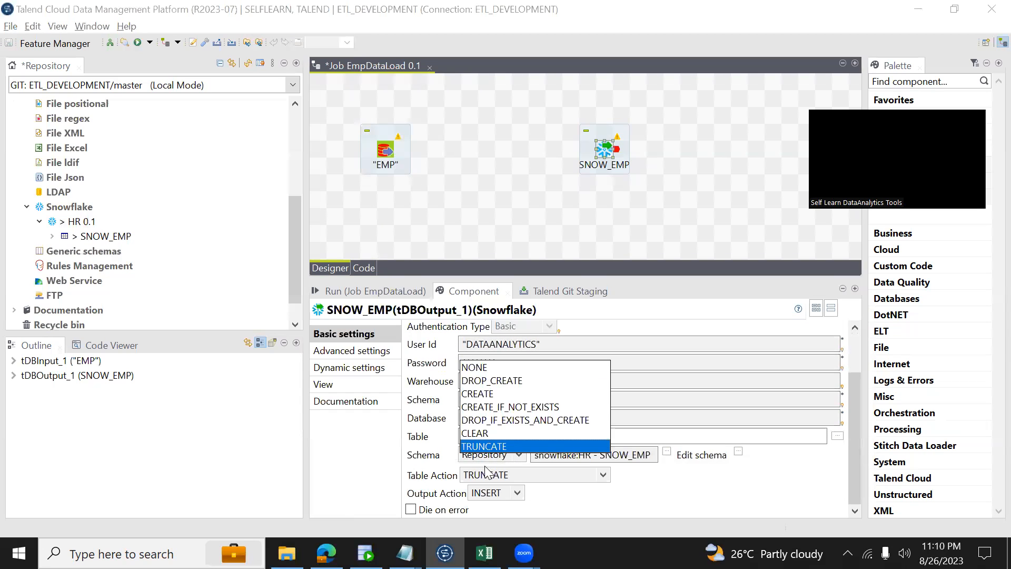
left_click(475, 367)
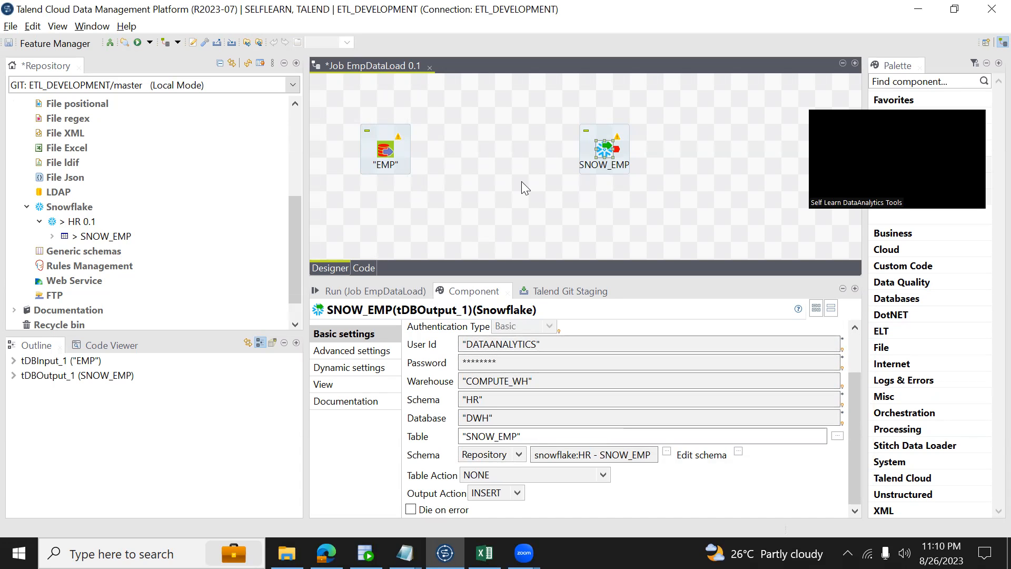
Link EMP to SNOW_EMP with a Main row, declining the target component's schema, and delete that link
right_click(386, 152)
mouse_move(540, 158)
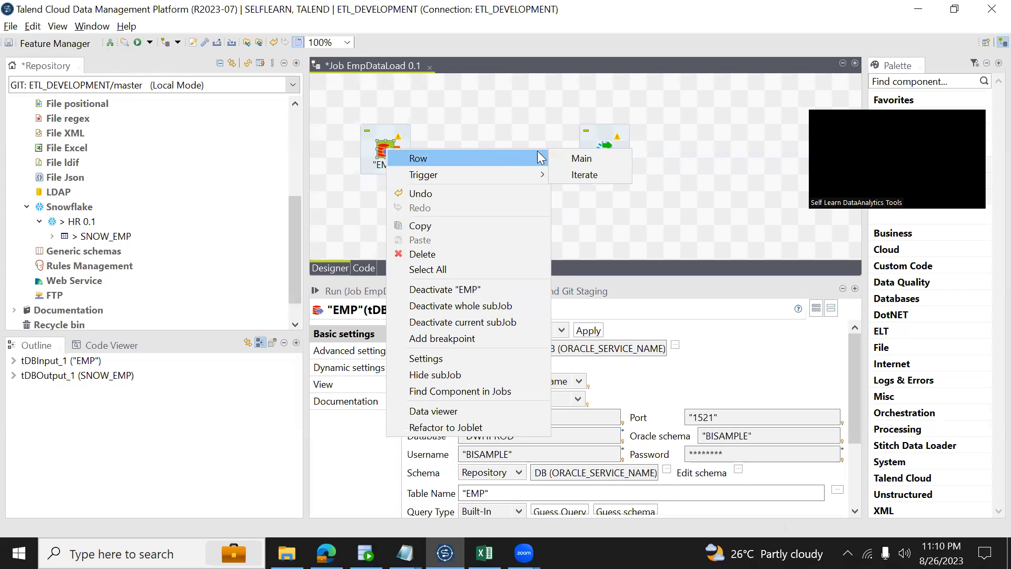
left_click(581, 158)
left_click(608, 155)
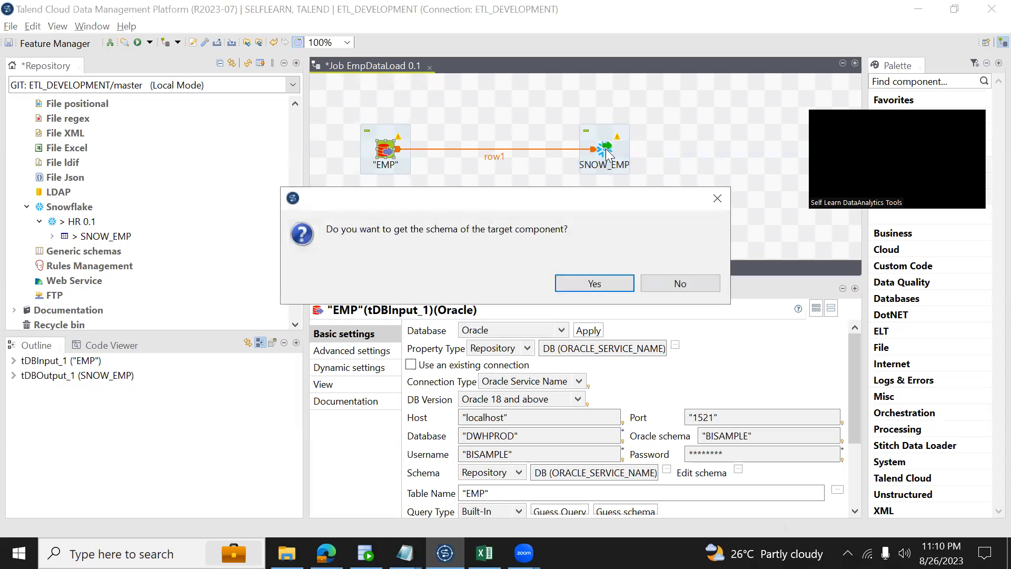
left_click(669, 287)
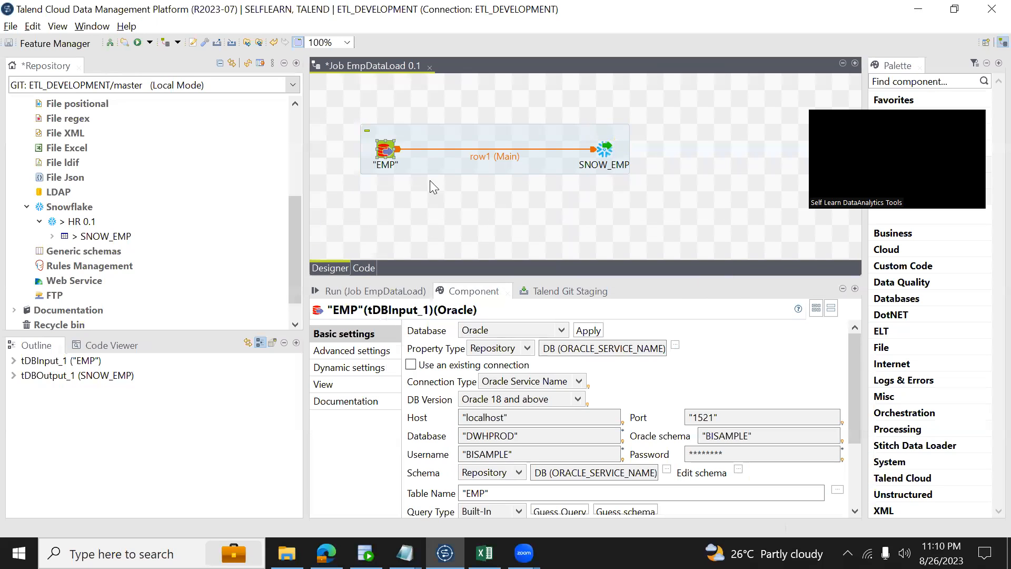
left_click(489, 156)
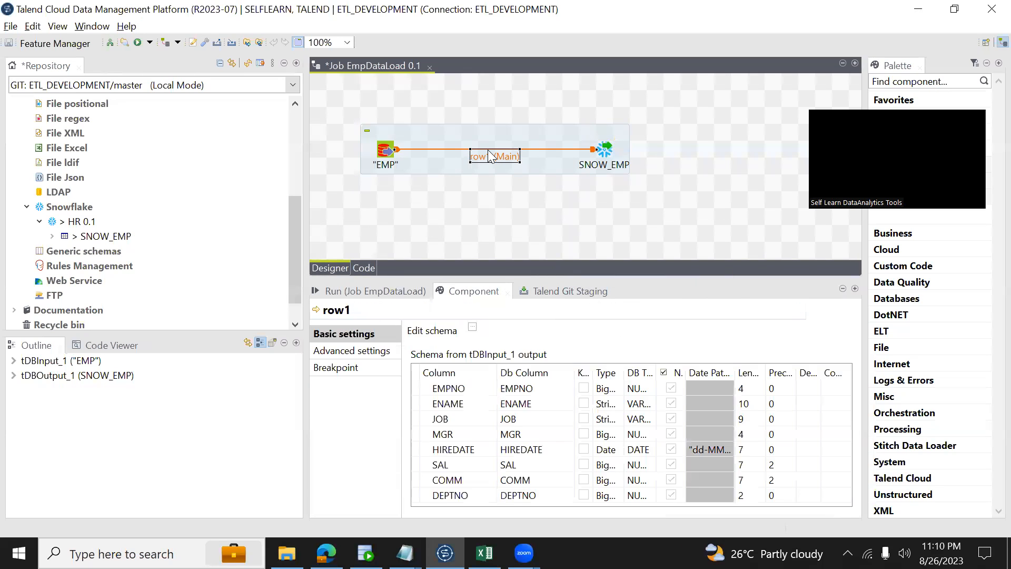
key("Delete")
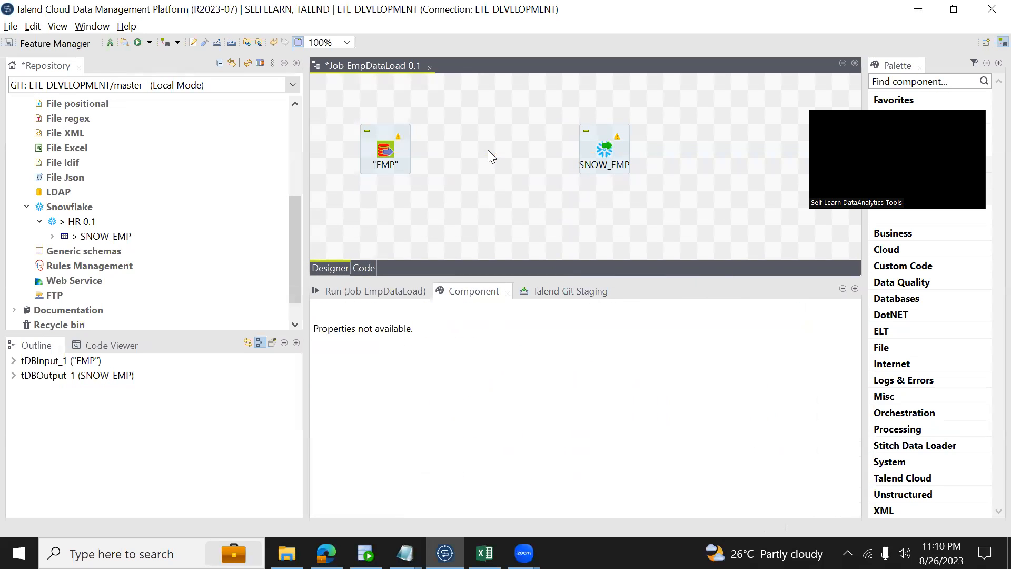
Link EMP to SNOW_EMP with a Main row, accepting the target component's schema, and save the job
right_click(385, 148)
mouse_move(494, 153)
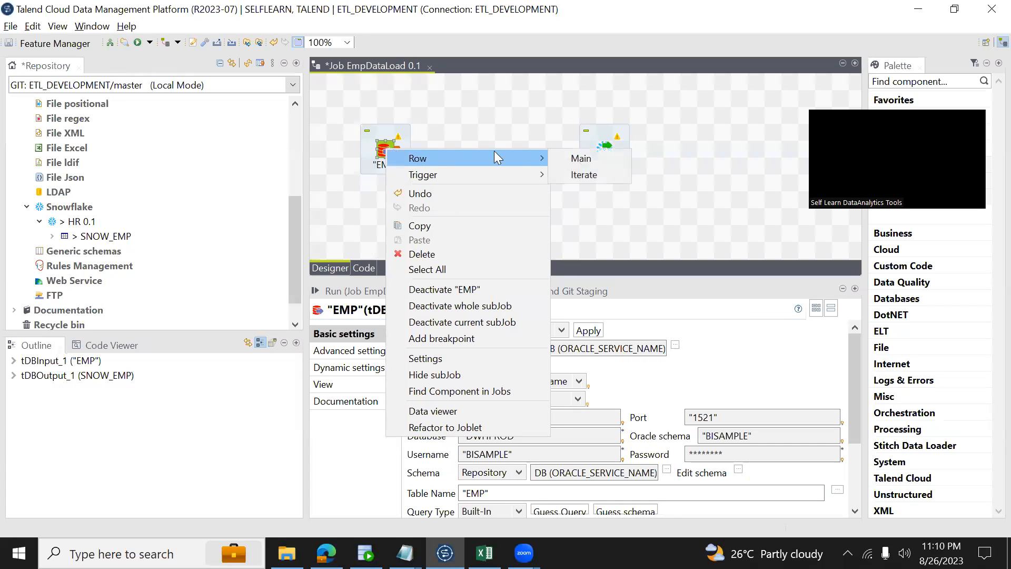
left_click(574, 159)
left_click(605, 154)
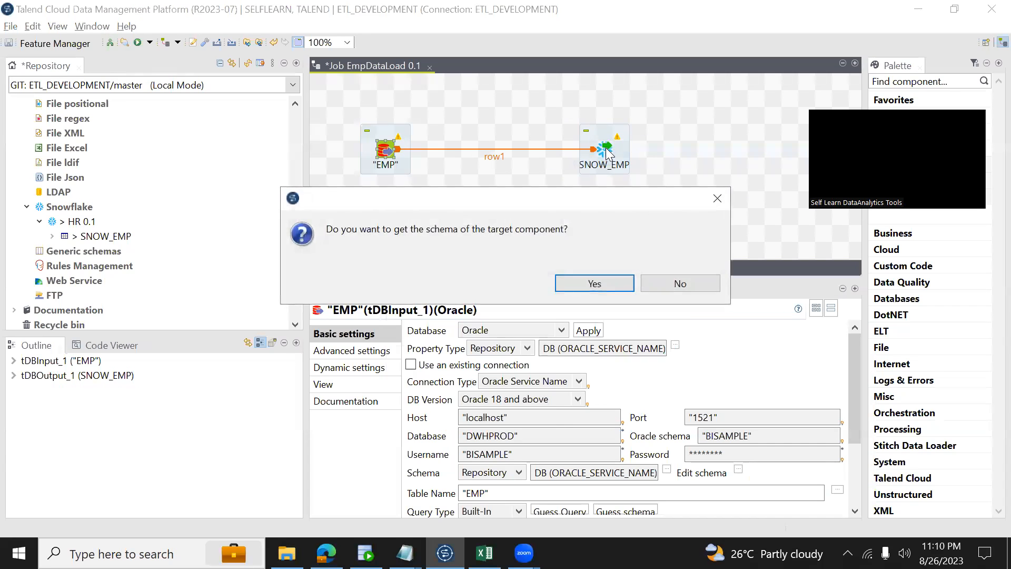
left_click(600, 284)
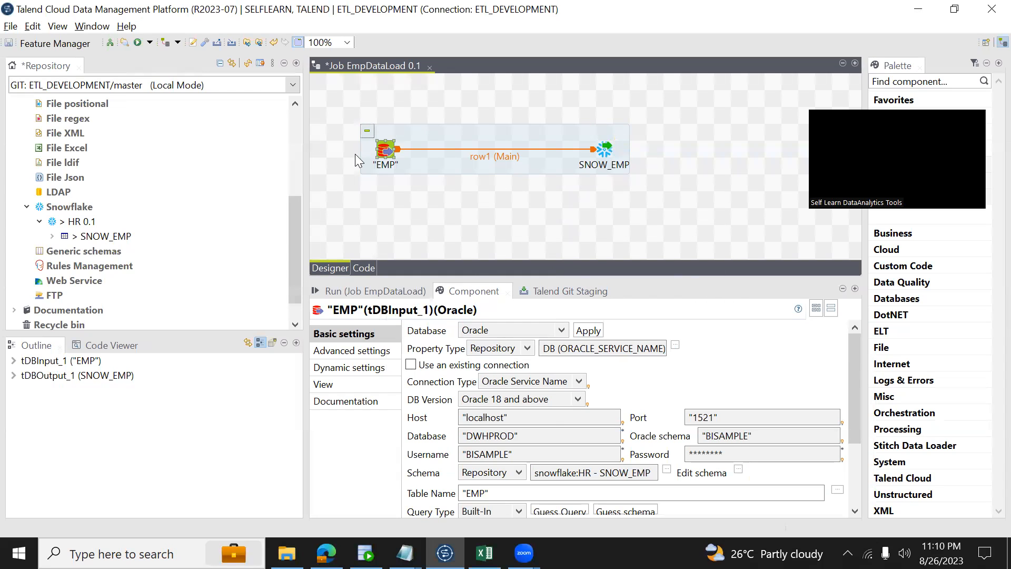
key("ctrl+s")
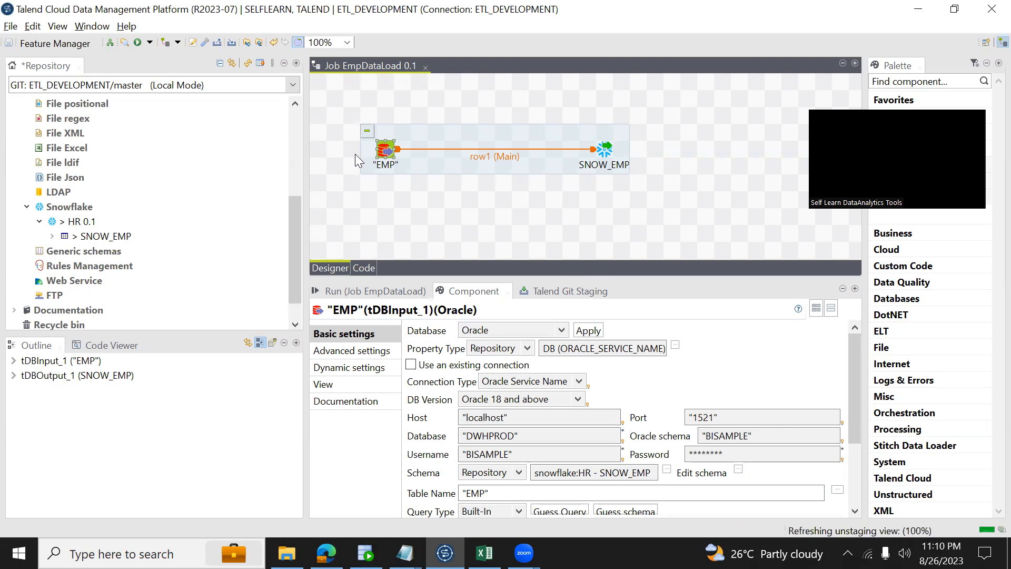
Check the EMP query and the SNOW_EMP table and output actions, and run the EmpDataLoad job
scroll(859, 463, "down", 3)
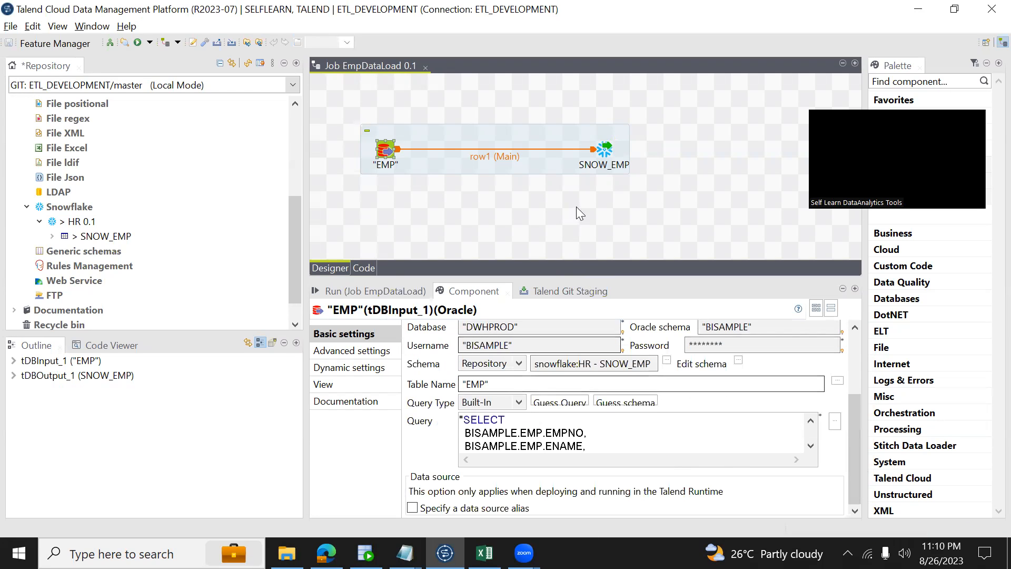
left_click(603, 149)
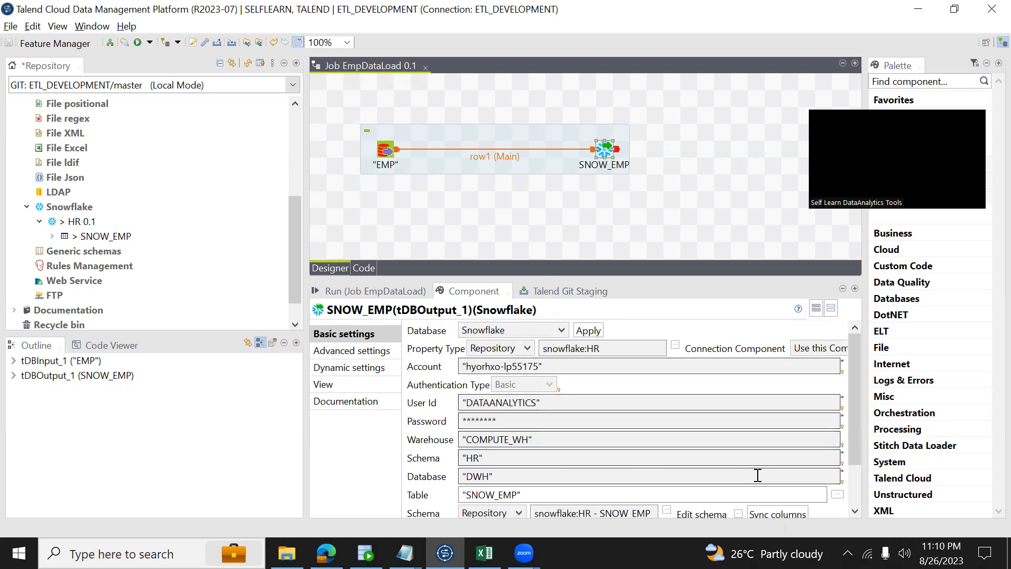
scroll(854, 483, "down", 2)
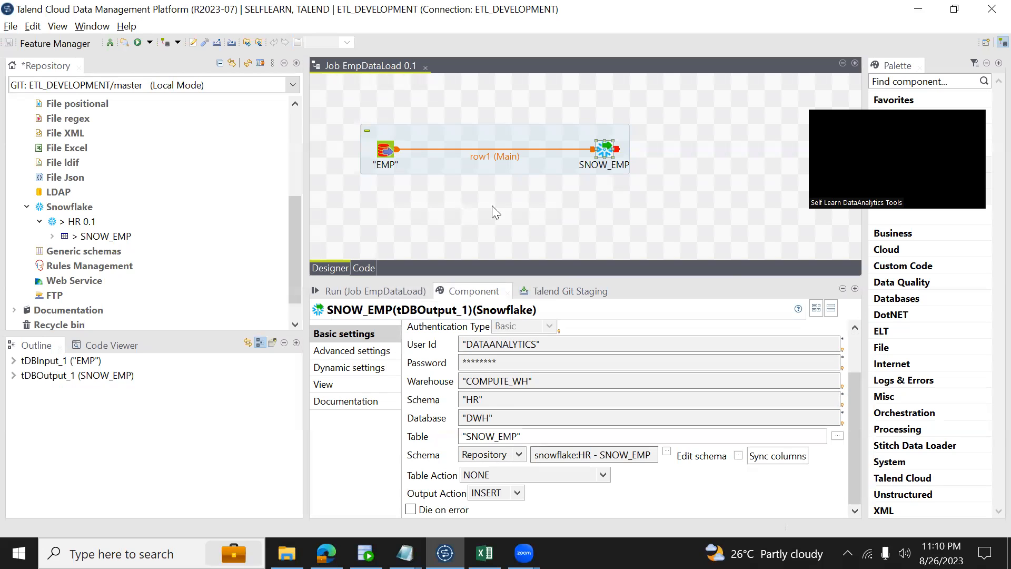
left_click(351, 293)
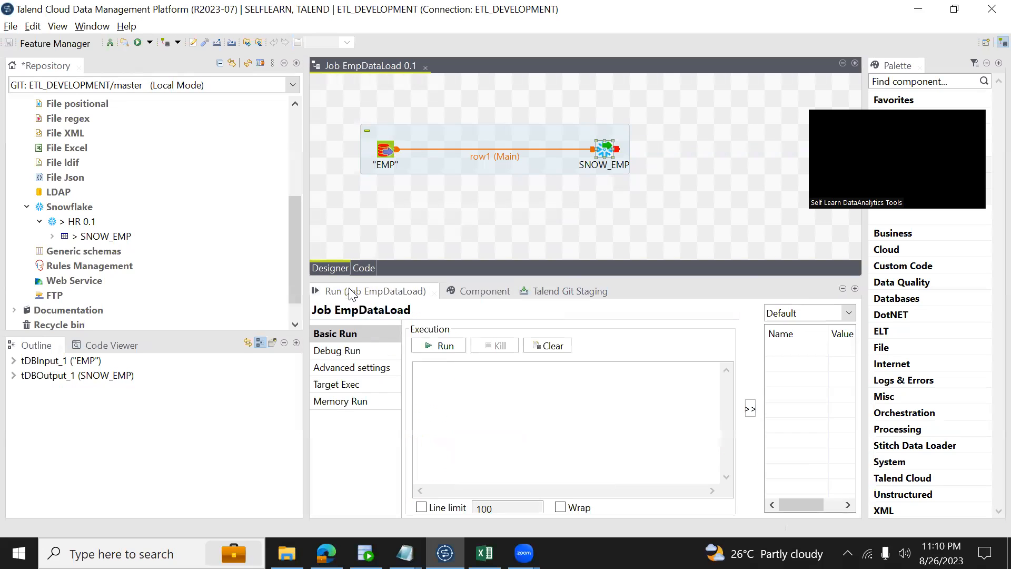
left_click(437, 345)
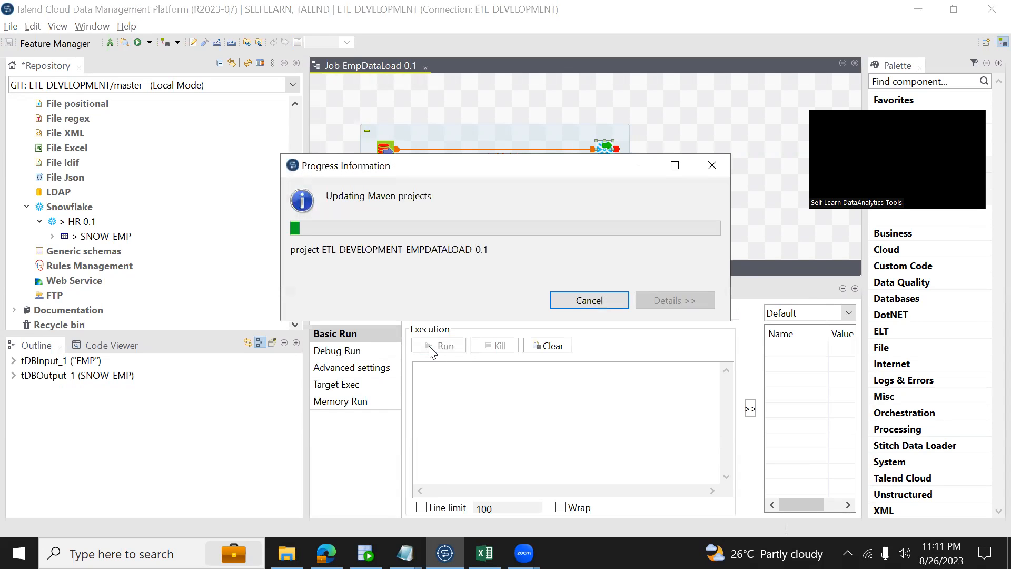
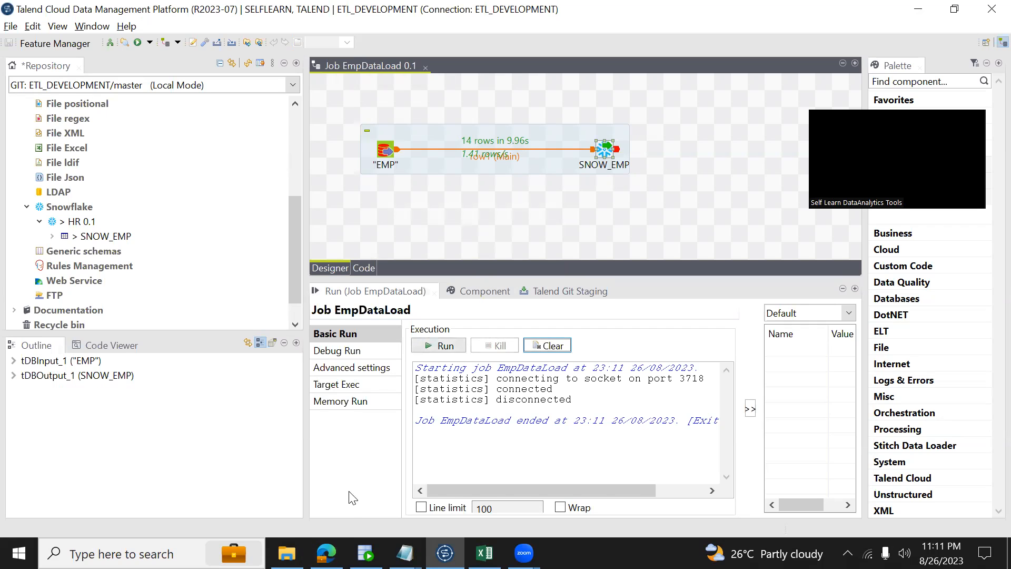
Switch to the Snowflake worksheet in the browser, rerun the SELECT query on SNOW_EMP, and go through the loaded rows to the last one
left_click(326, 553)
left_click(394, 166)
key("ctrl+Return")
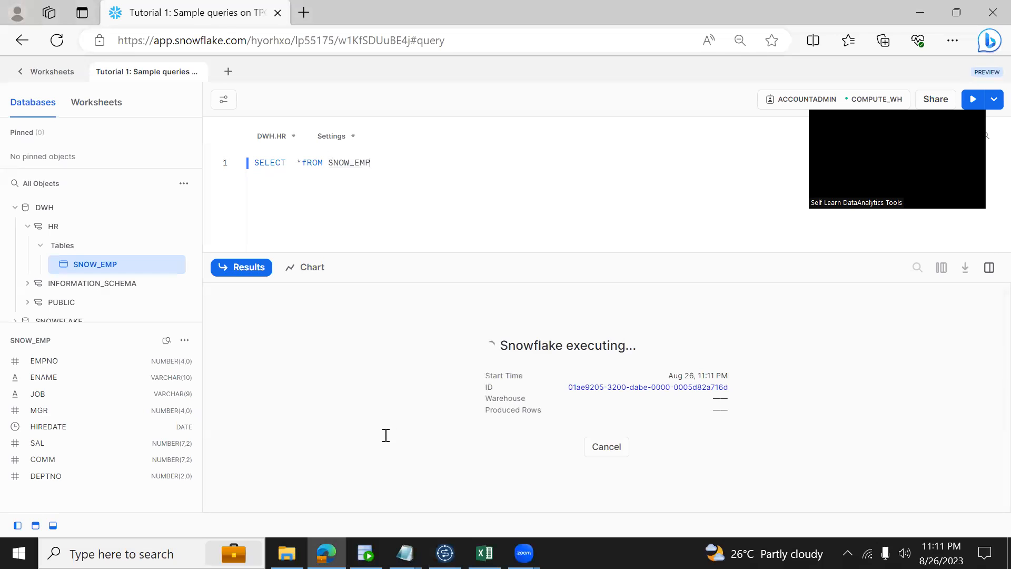
left_click(350, 399)
key("Down")
key("Down")
key("Down")
key("Down")
key("Down")
key("Down")
key("Down")
key("Down")
key("Down")
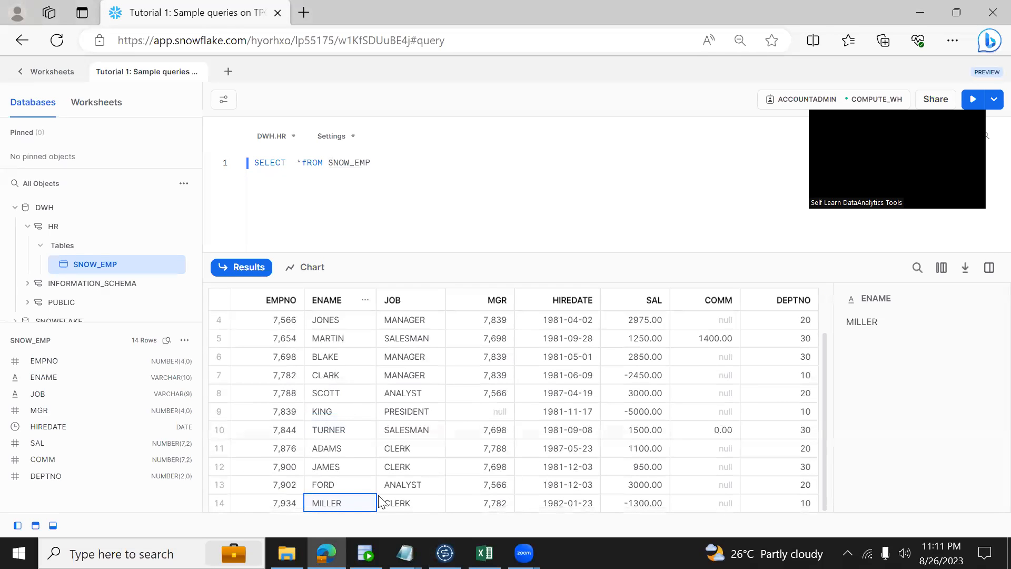
Return to Talend Studio and run the EmpDataLoad job a second time with the same settings
left_click(445, 552)
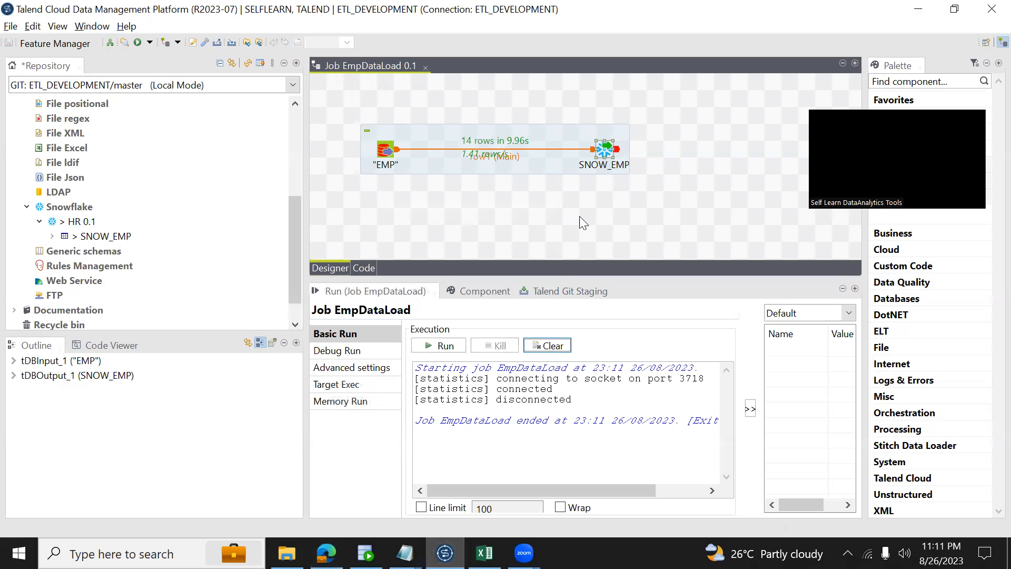
left_click(486, 293)
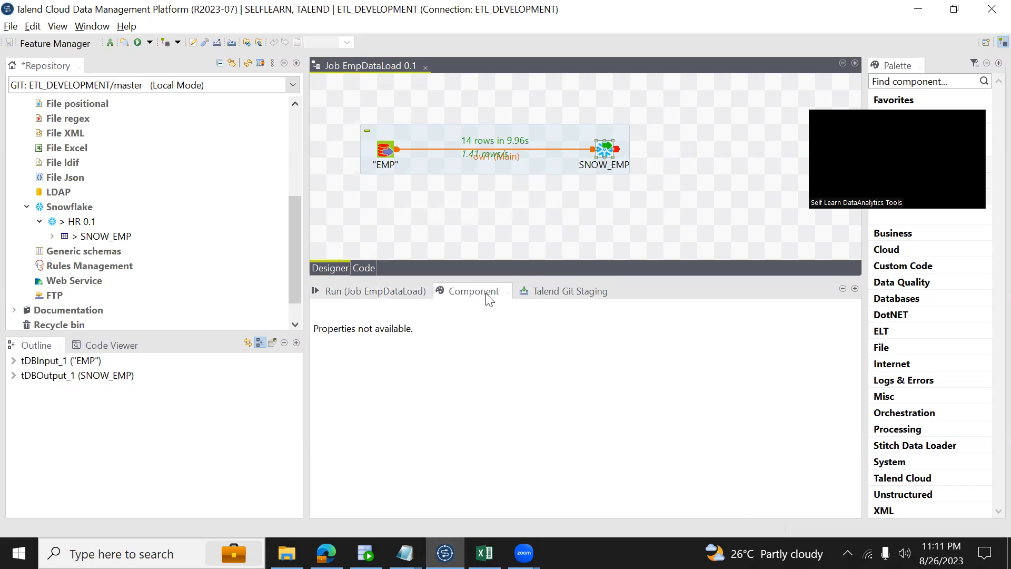
left_click(381, 291)
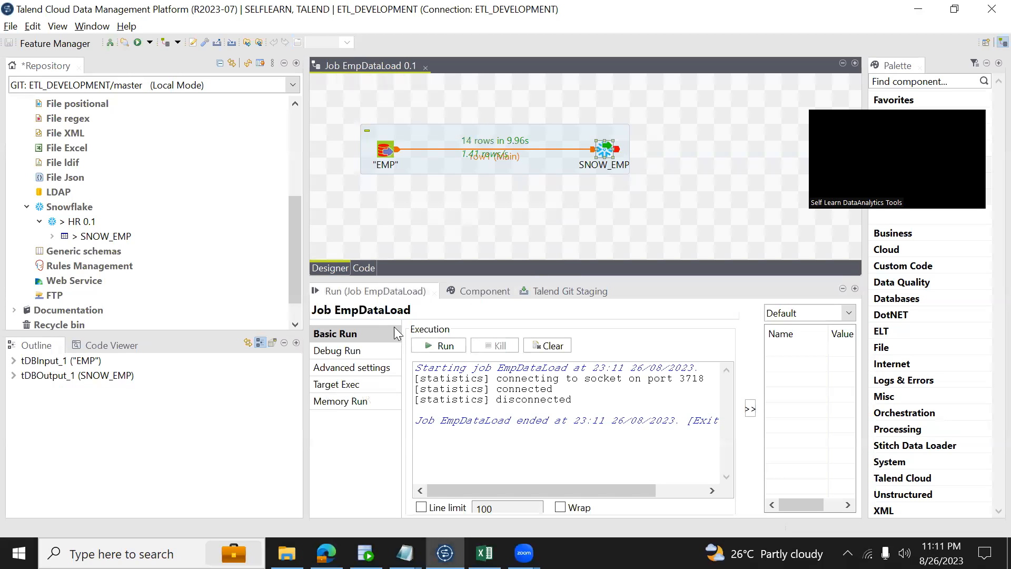
left_click(447, 346)
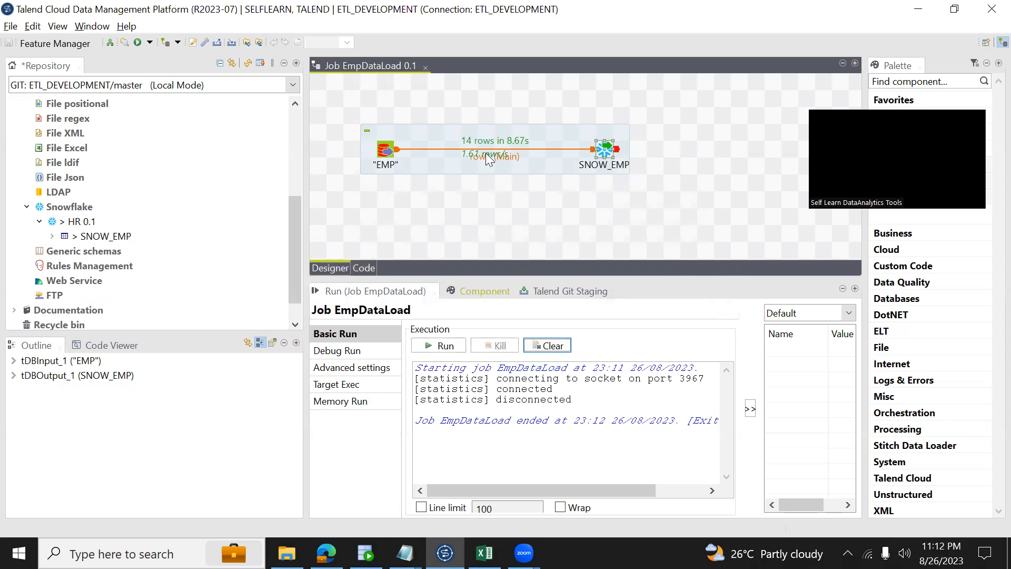
Query SNOW_EMP again in the Snowflake worksheet and go through all result rows to check for repeated employee records
left_click(327, 553)
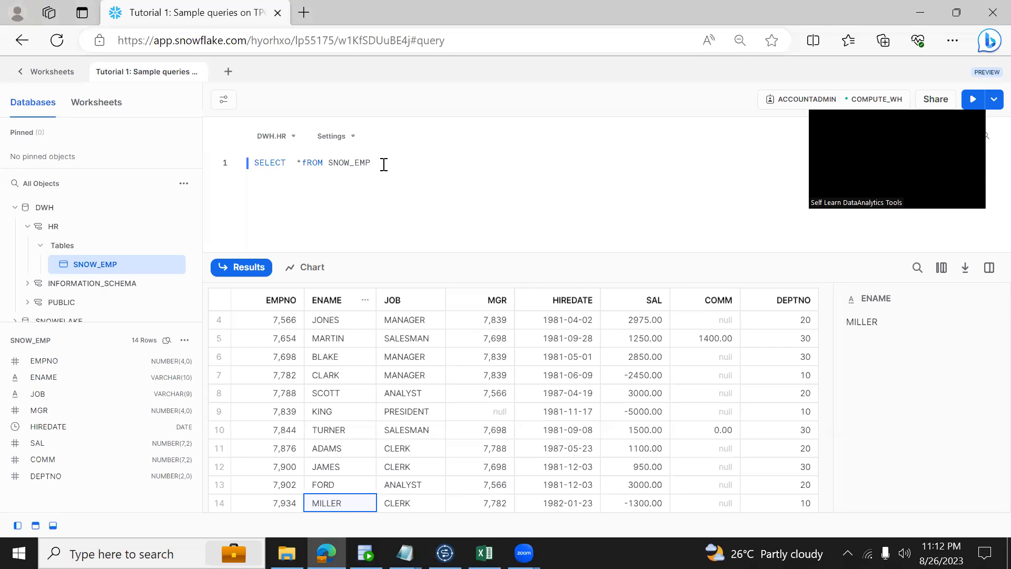
key("ctrl+Return")
left_click(361, 381)
key("Down")
key("Down")
key("Down")
key("Down")
key("Down")
key("Down")
key("Down")
key("Down")
key("Down")
key("Down")
key("Down")
key("Down")
key("Down")
key("Down")
key("Down")
key("Down")
key("Down")
key("Down")
key("Down")
key("Down")
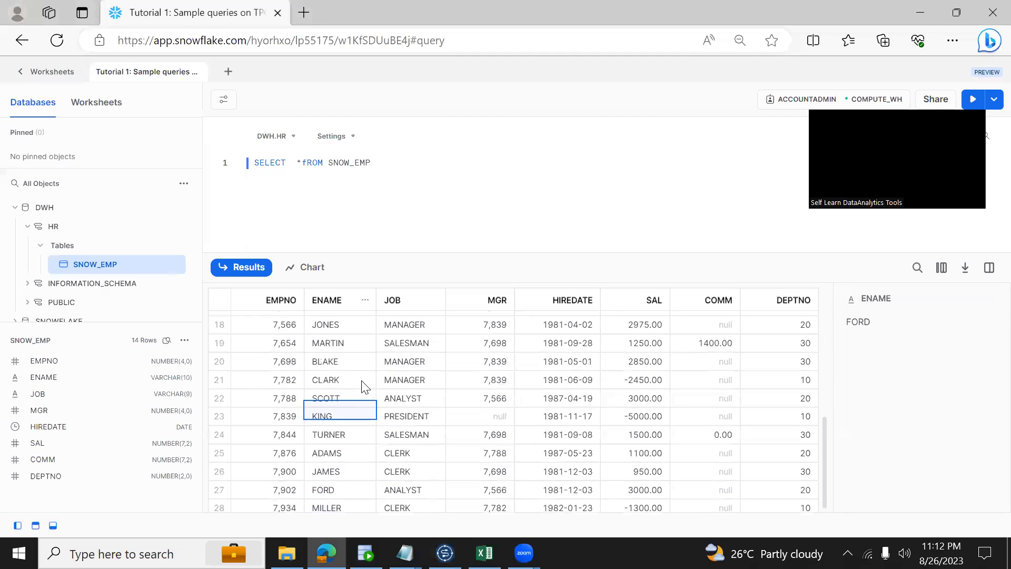
key("Down")
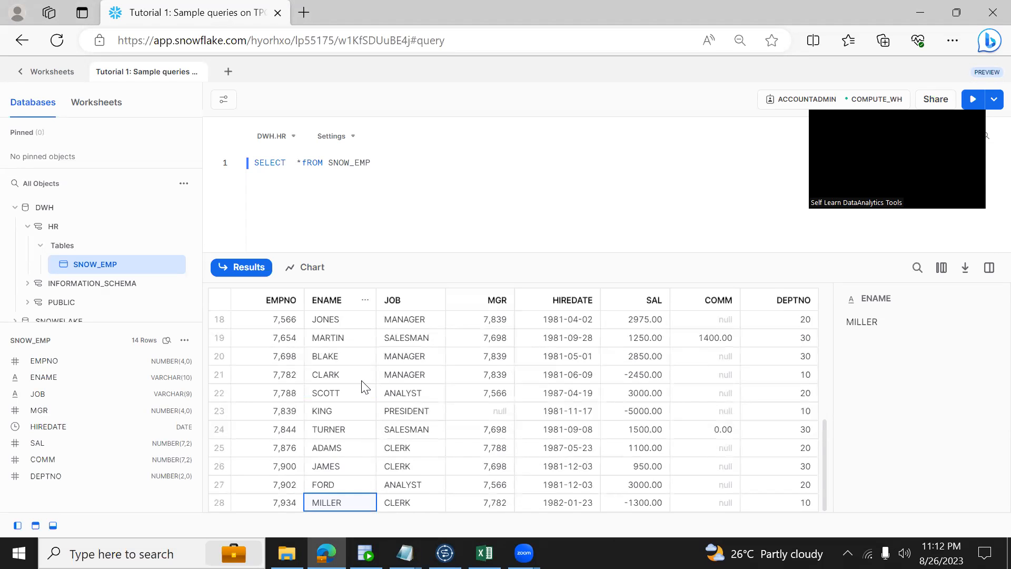
Back in Talend Studio, set the SNOW_EMP output component's Table Action to TRUNCATE and save the job
left_click(445, 552)
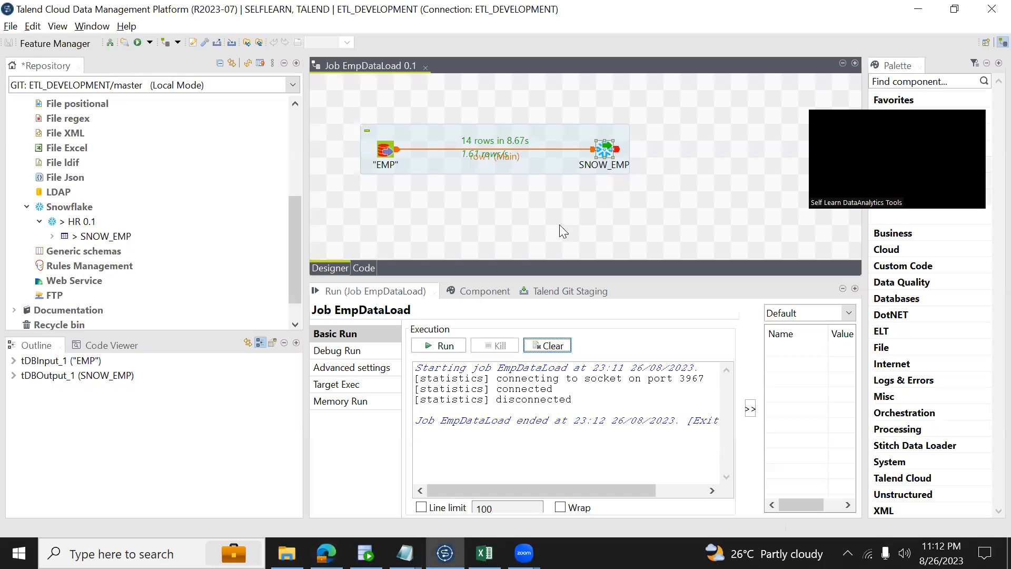
left_click(495, 289)
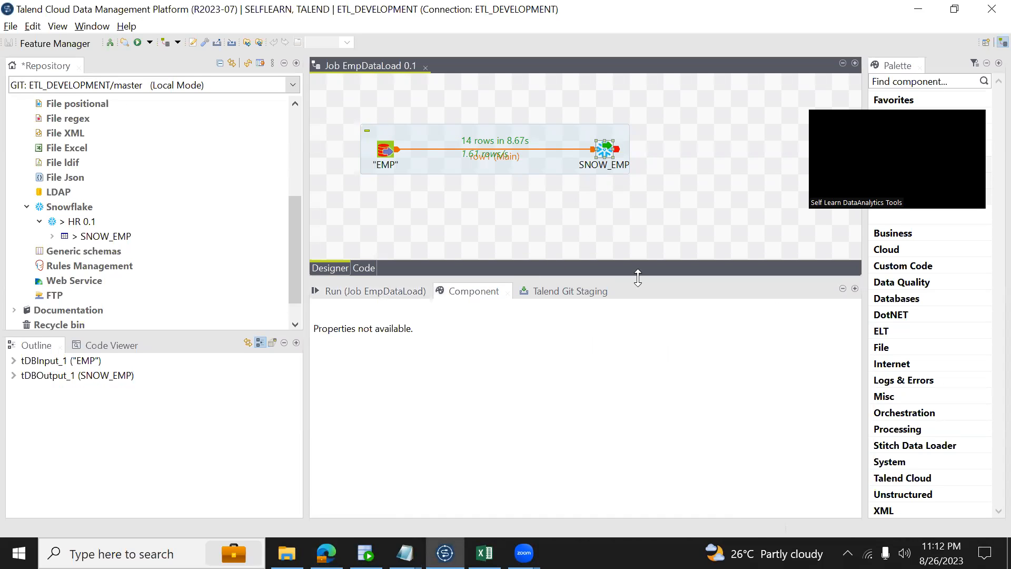
left_click(602, 151)
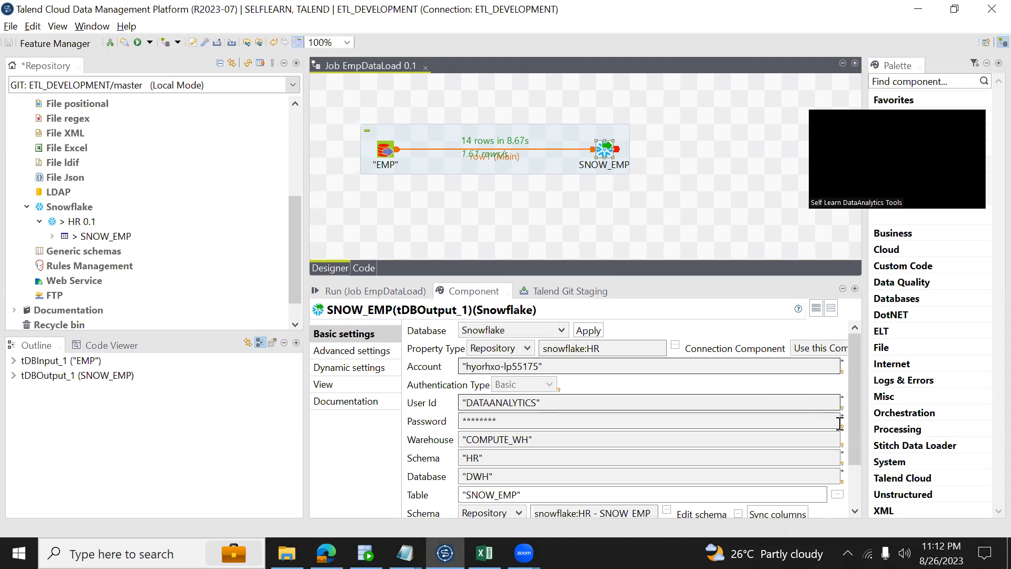
scroll(853, 486, "down", 3)
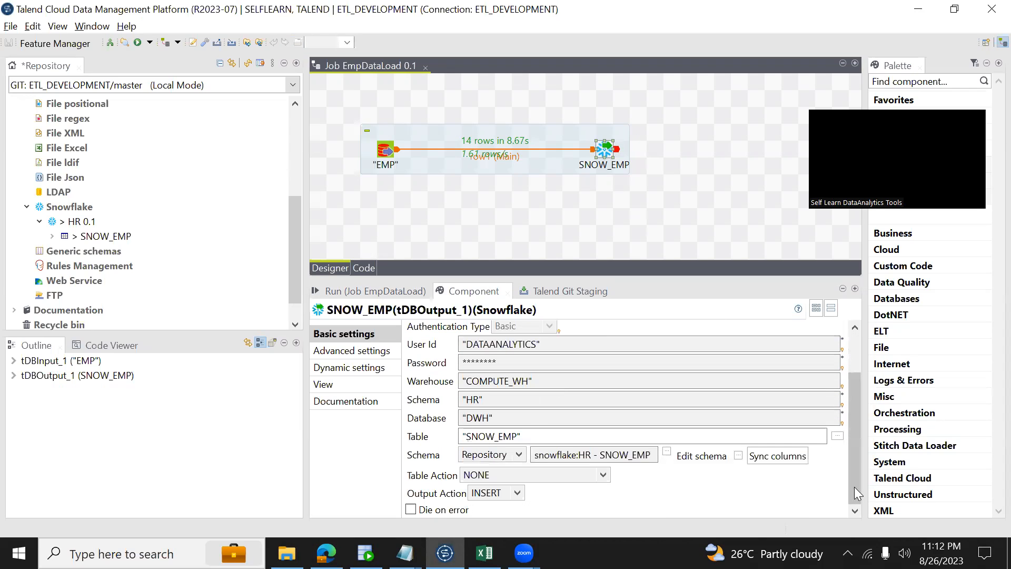
left_click(500, 473)
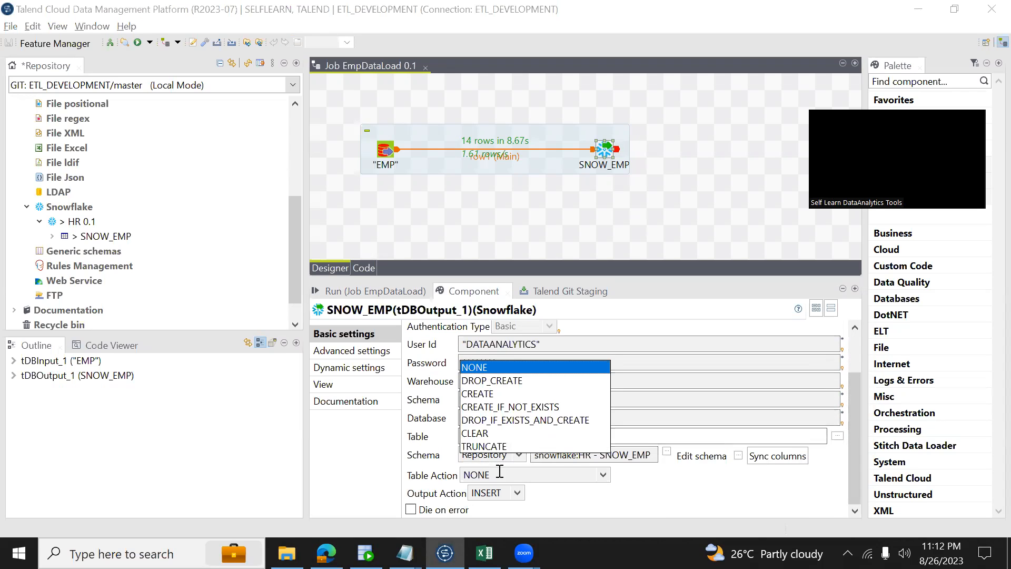
left_click(486, 447)
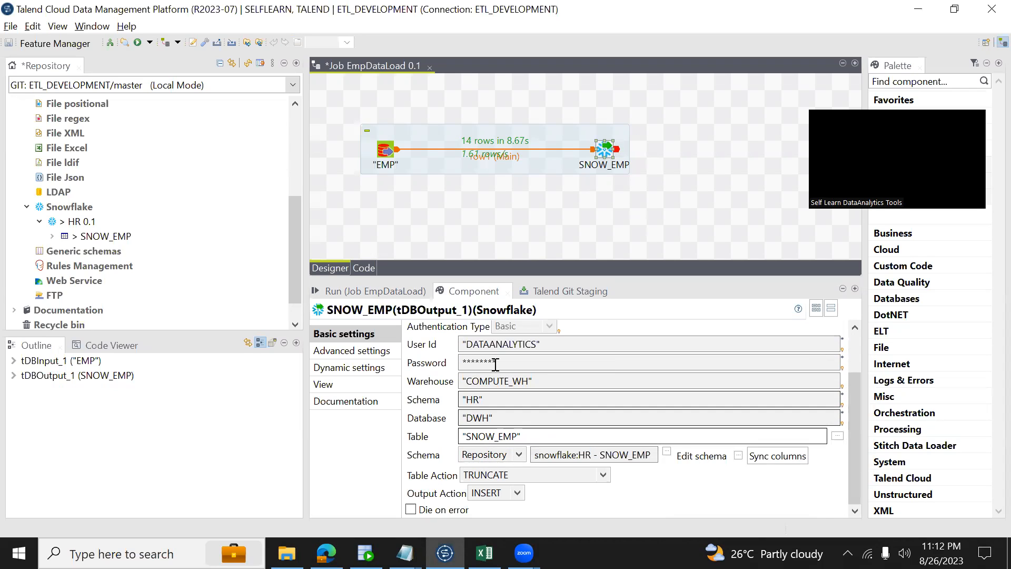
left_click(9, 43)
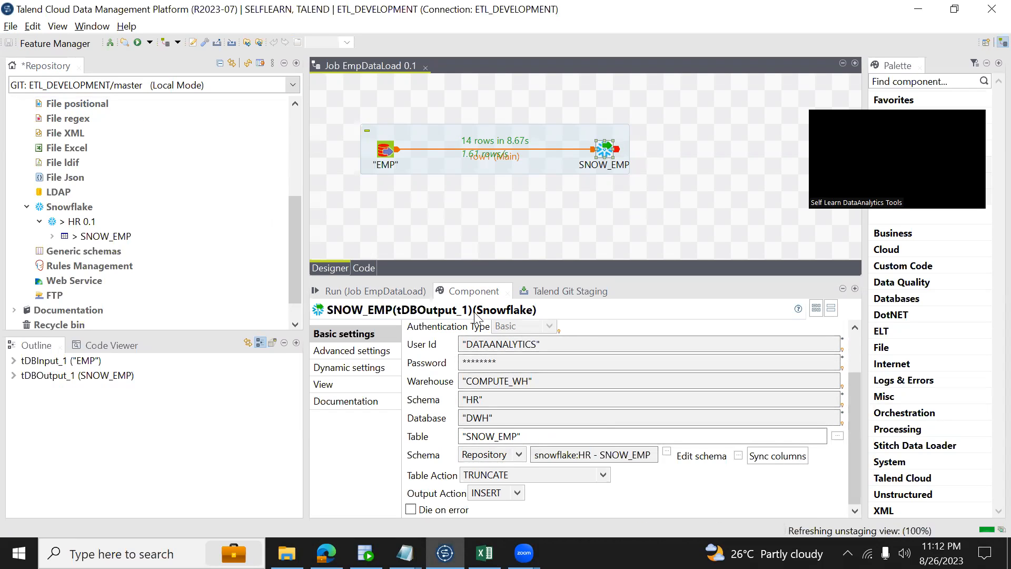
Run the EmpDataLoad job with the TRUNCATE table action
left_click(855, 351)
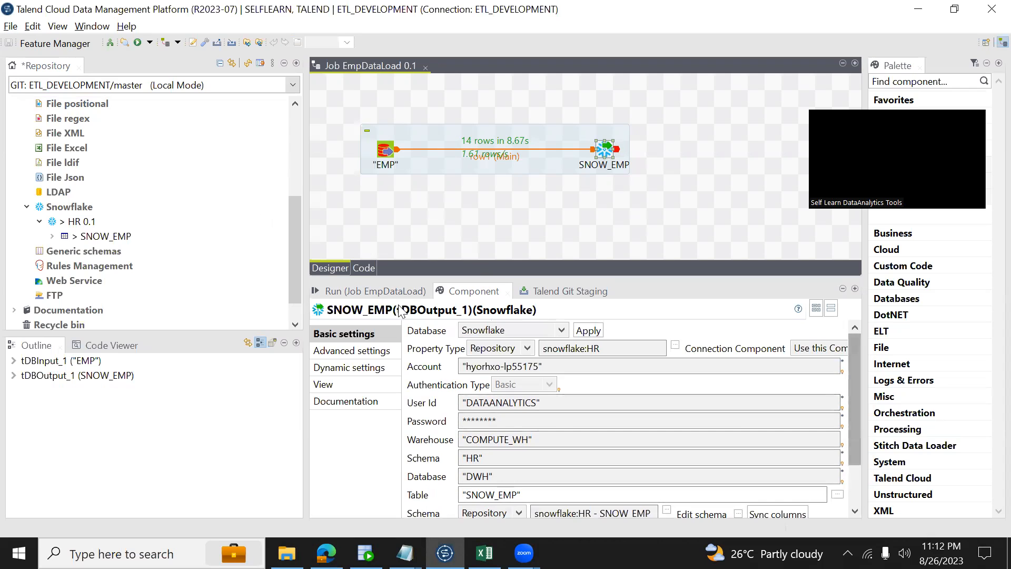
left_click(374, 291)
left_click(435, 345)
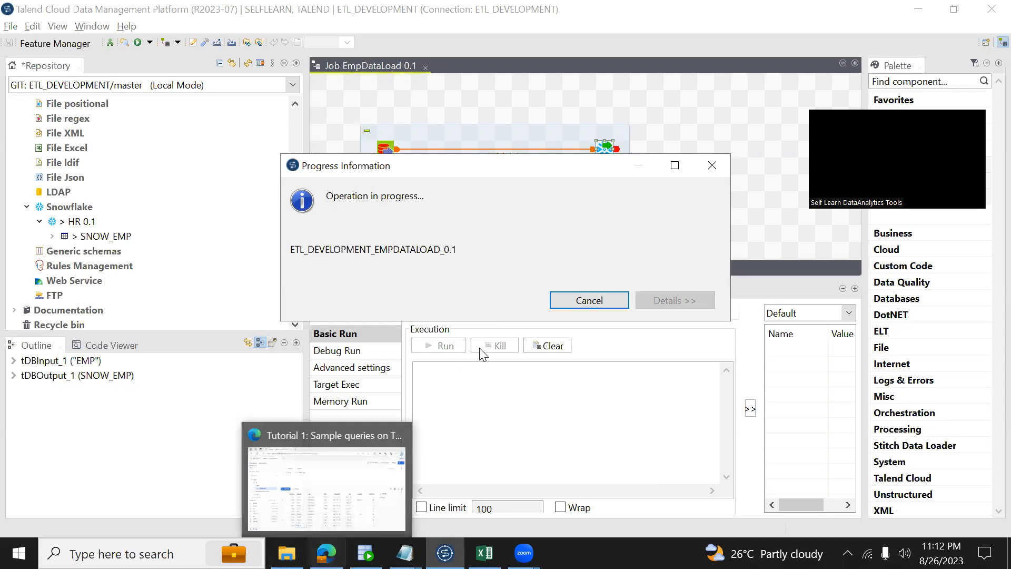
Switch to the Snowflake worksheet and rerun the SELECT on SNOW_EMP while the TRUNCATE job runs, checking its progress in Talend Studio
left_click(326, 553)
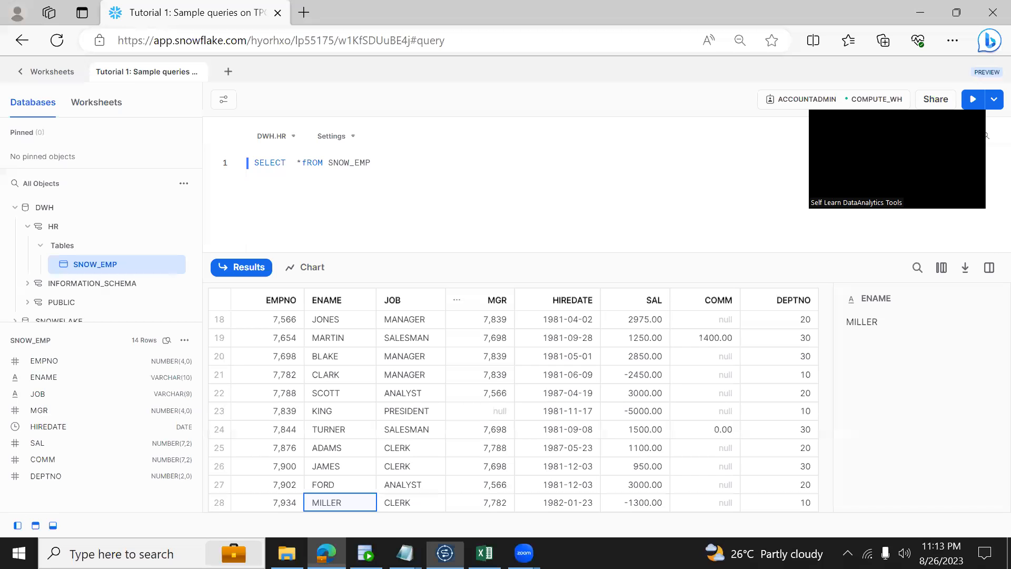
key("ctrl+Return")
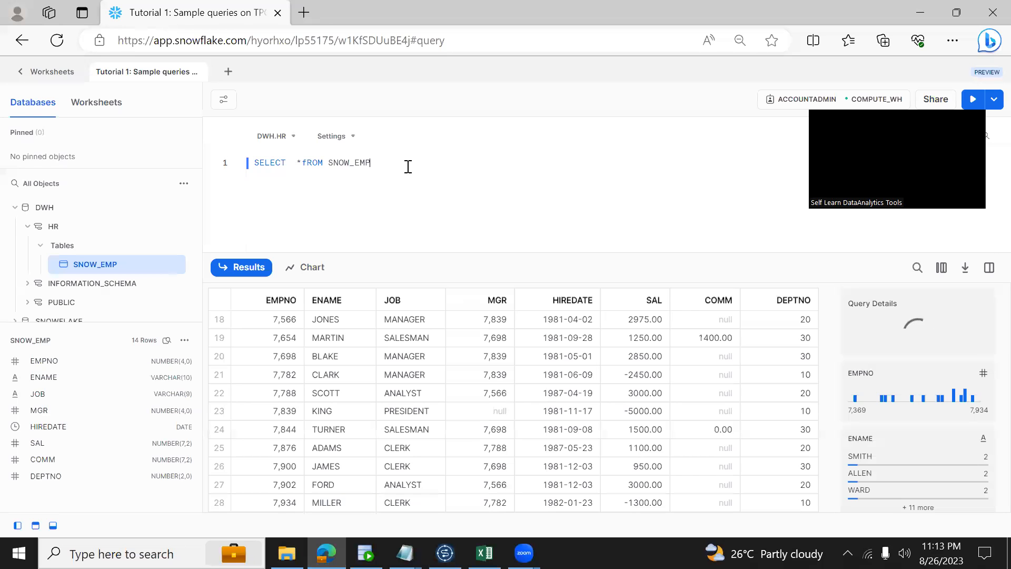
key("ctrl+Return")
key("alt+Tab")
key("alt+Tab")
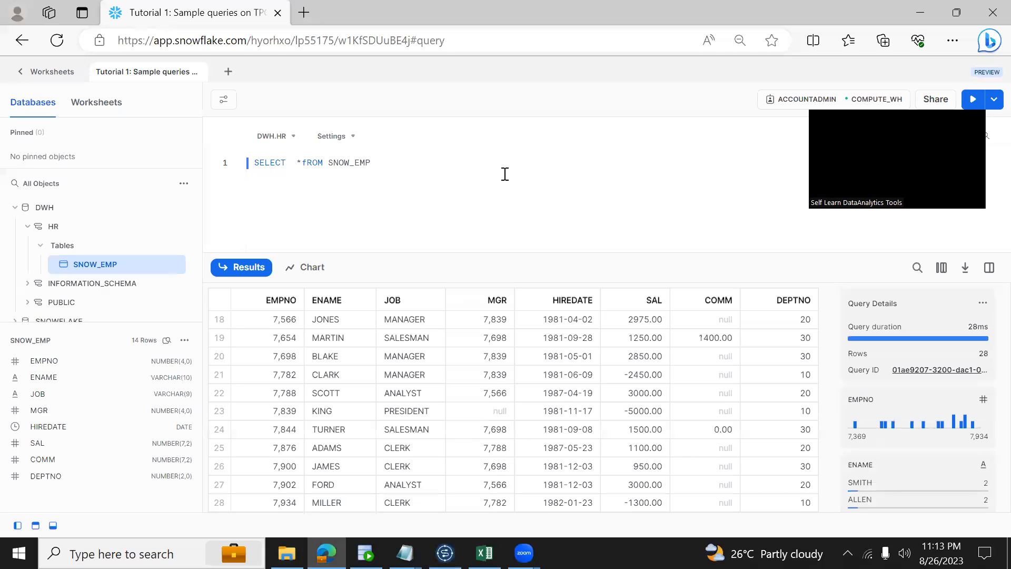
key("ctrl+Return")
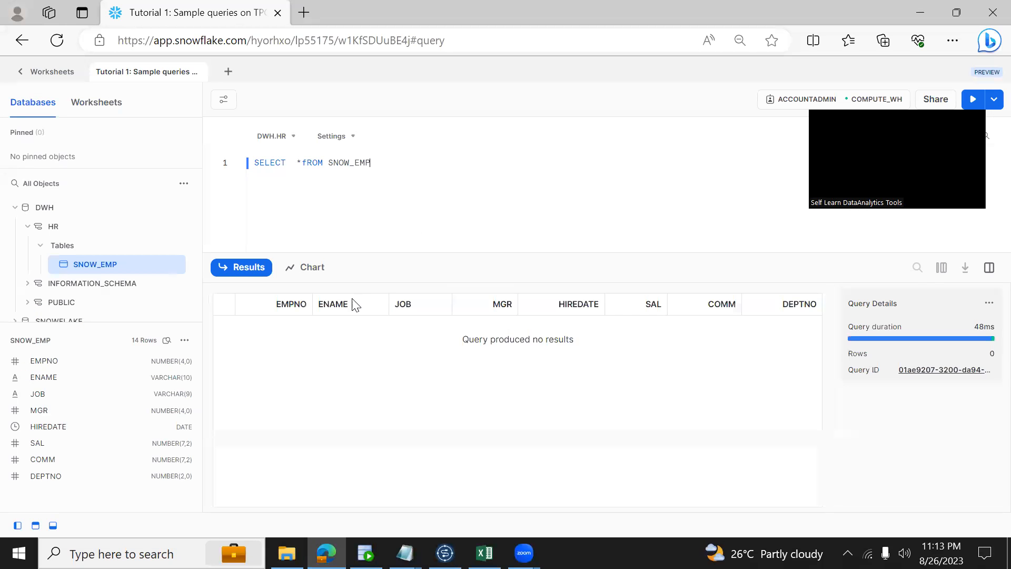
key("alt+Tab")
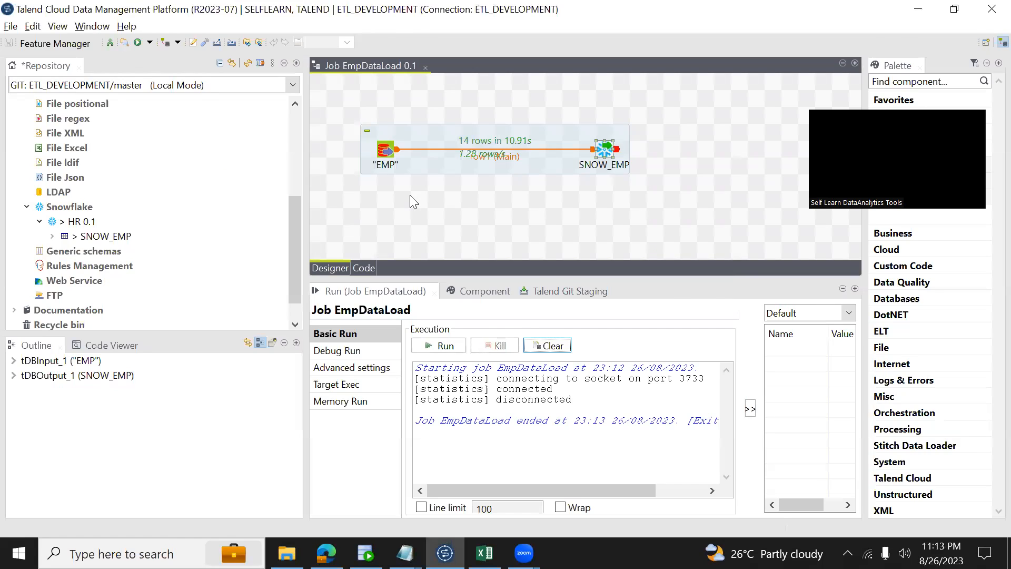
key("alt+Tab")
key("ctrl+Return")
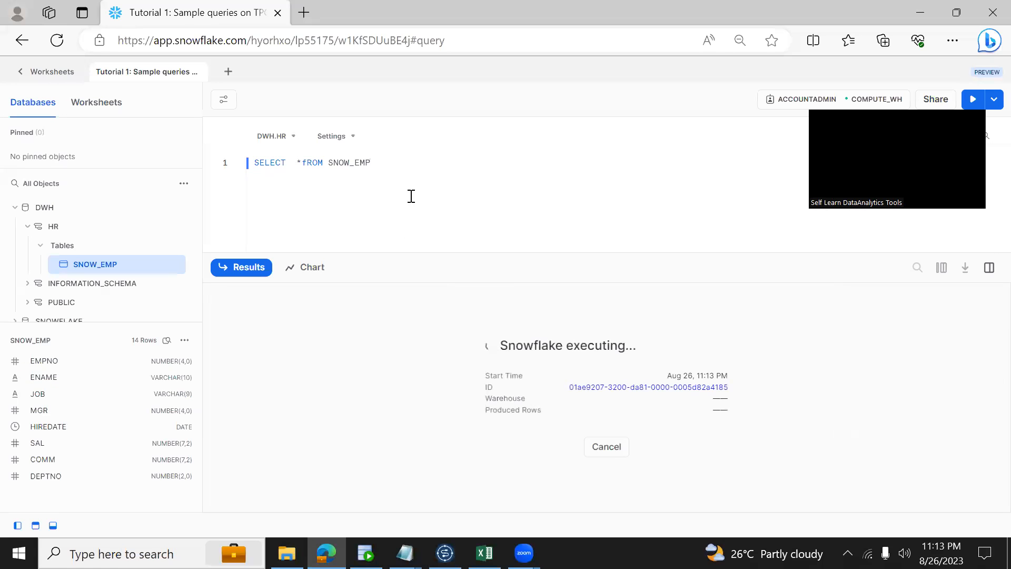
Go through all rows of the SNOW_EMP query result to check whether any employee records are repeated
left_click(485, 401)
key("Down")
key("Down")
key("Down")
key("Down")
key("Down")
key("Down")
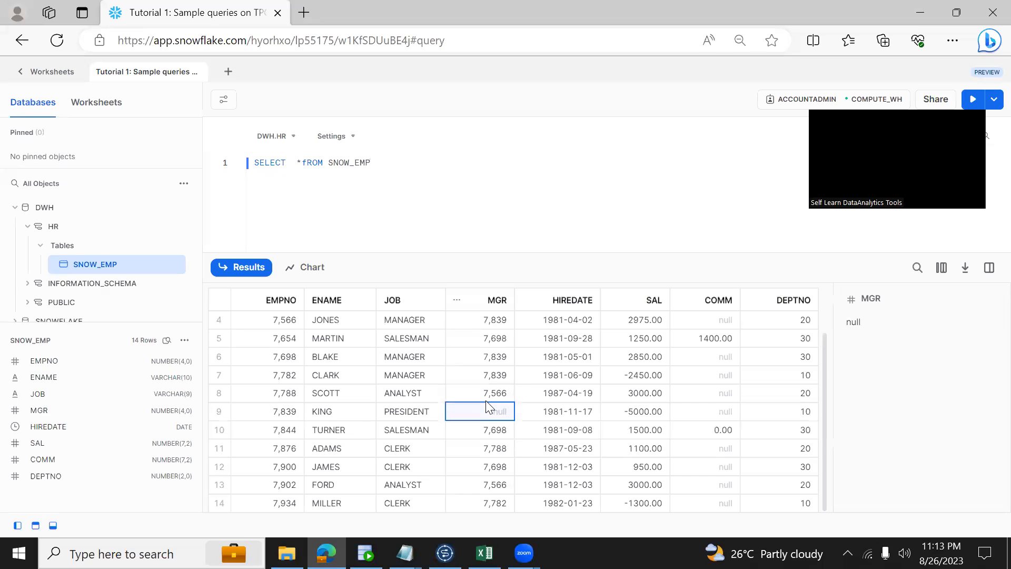
key("ctrl+Home")
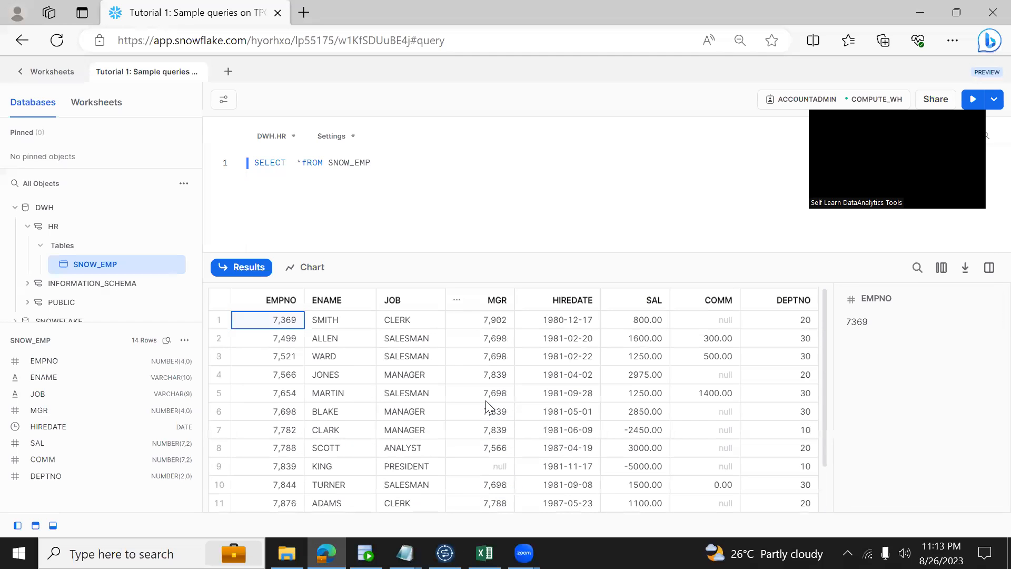
key("Down")
key("Down")
key("Down")
key("Down")
key("Down")
key("Down")
key("Down")
key("Down")
key("Down")
key("Down")
key("Down")
key("Down")
key("Down")
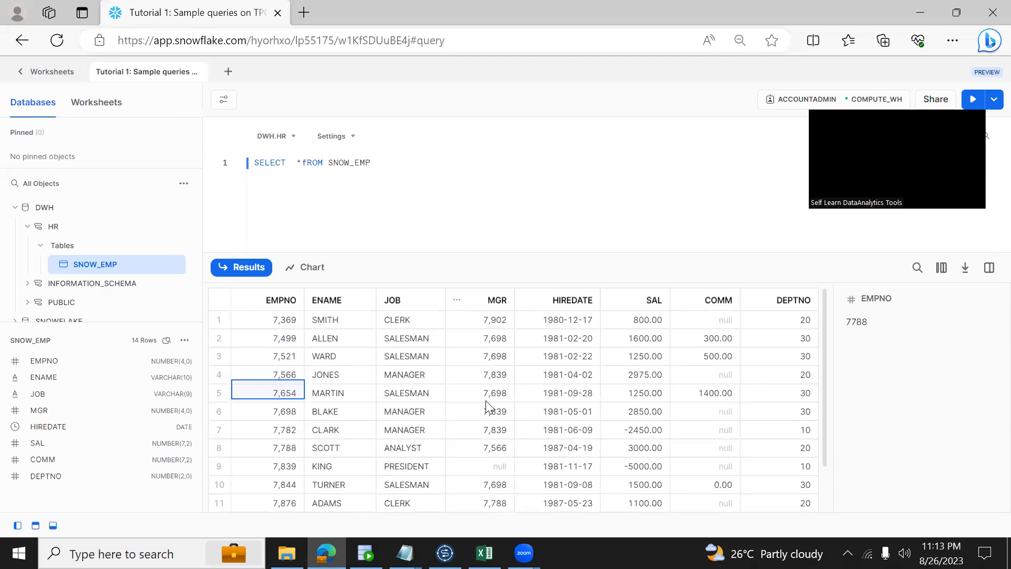
Return to Talend Studio and run the EmpDataLoad job once more with the TRUNCATE table action
key("alt+Tab")
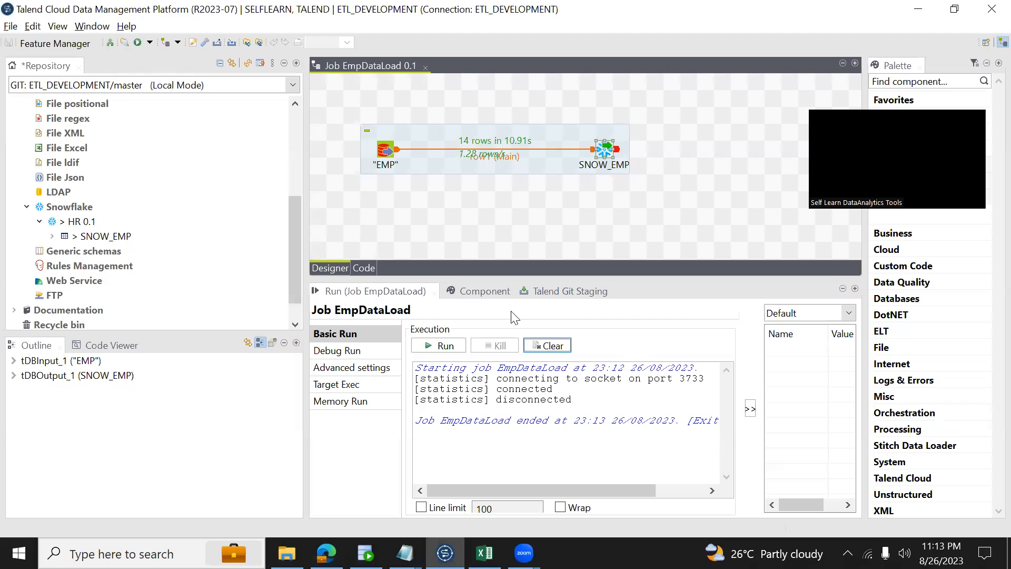
left_click(453, 345)
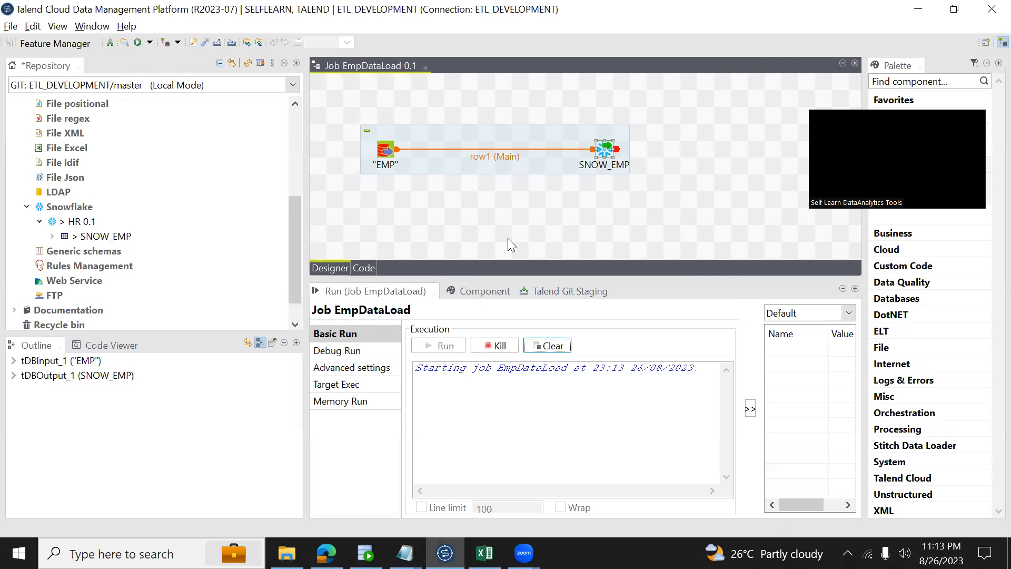
Switch to the Snowflake worksheet, query SNOW_EMP again and go through the result rows down to the last one
key("alt+Tab")
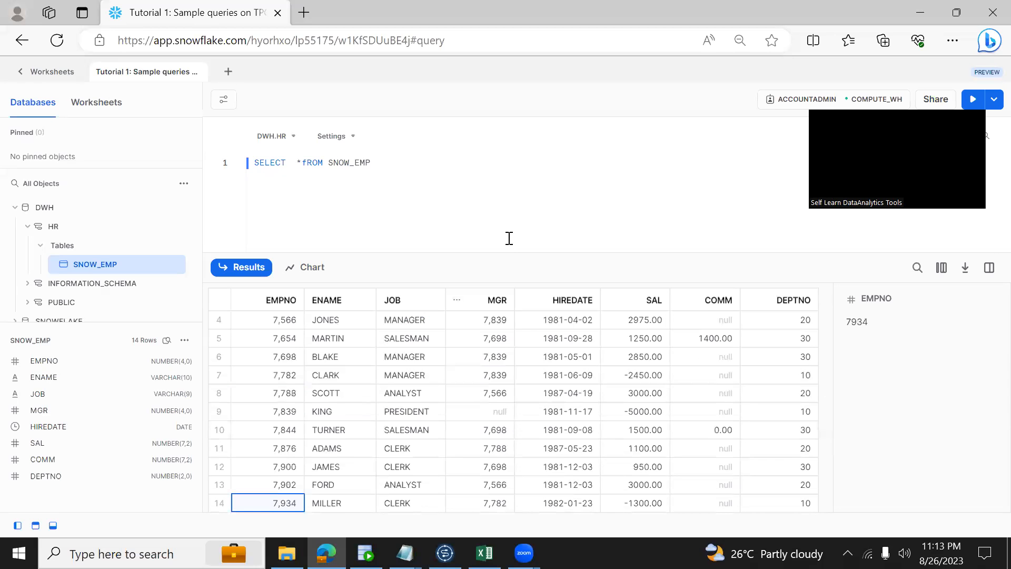
key("ctrl+Return")
left_click(409, 338)
key("Down")
key("Down")
key("Down")
key("Down")
key("Down")
key("Down")
key("Down")
key("Down")
key("Down")
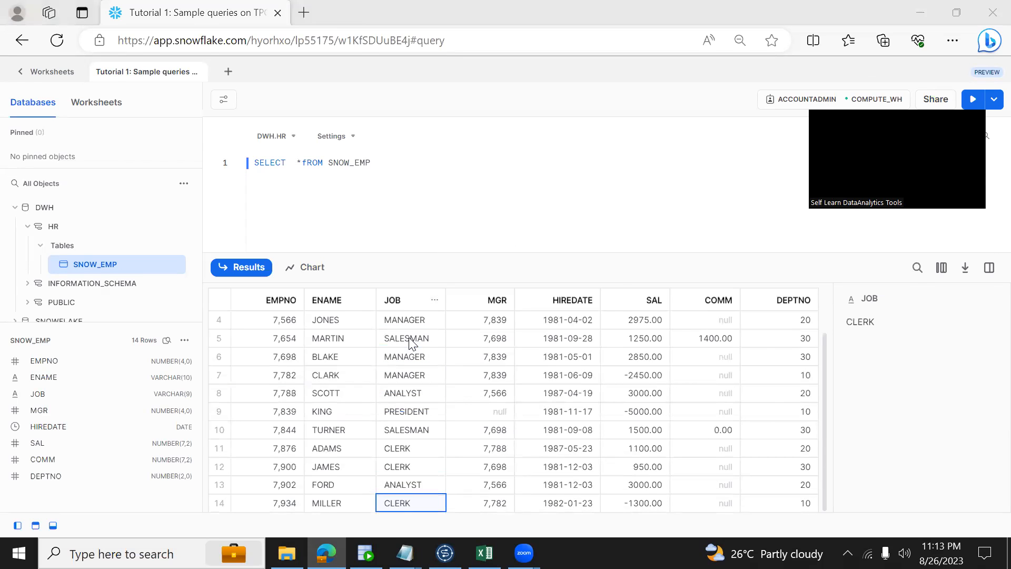
Check the job's progress in Talend Studio, then requery SNOW_EMP in Snowflake and inspect the reloaded rows
key("alt+Tab")
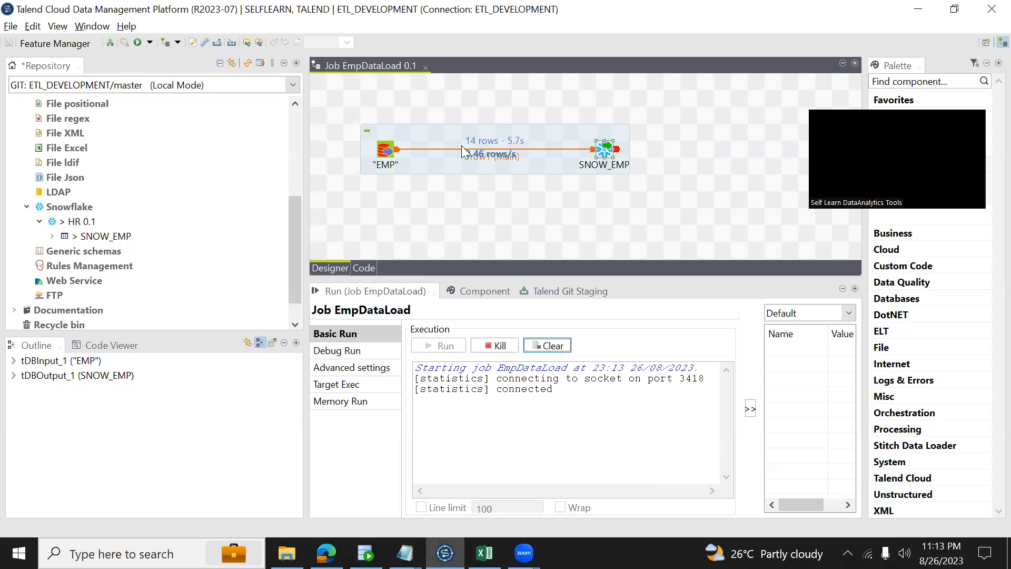
key("alt+Tab")
key("ctrl+Return")
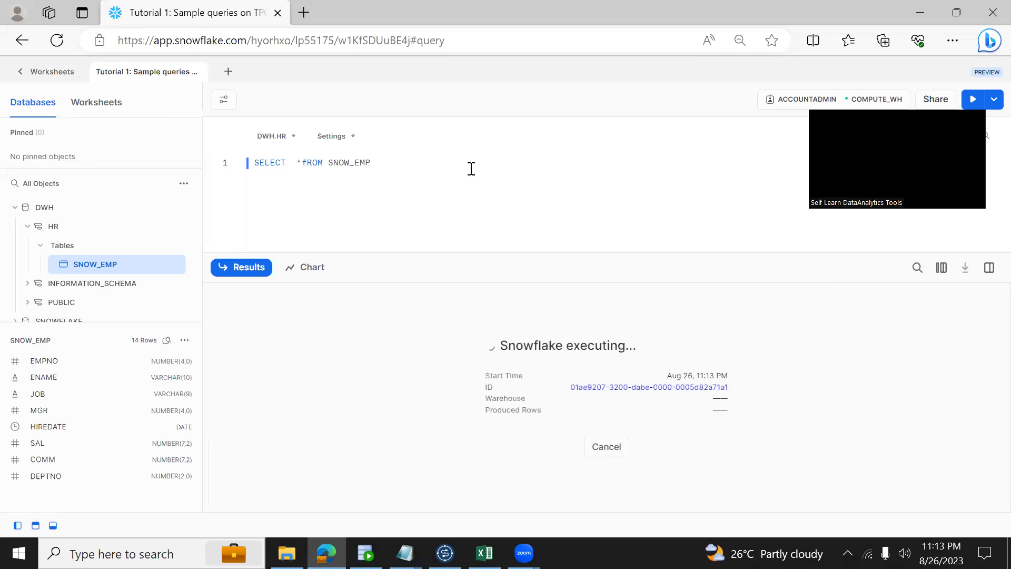
key("ctrl+Return")
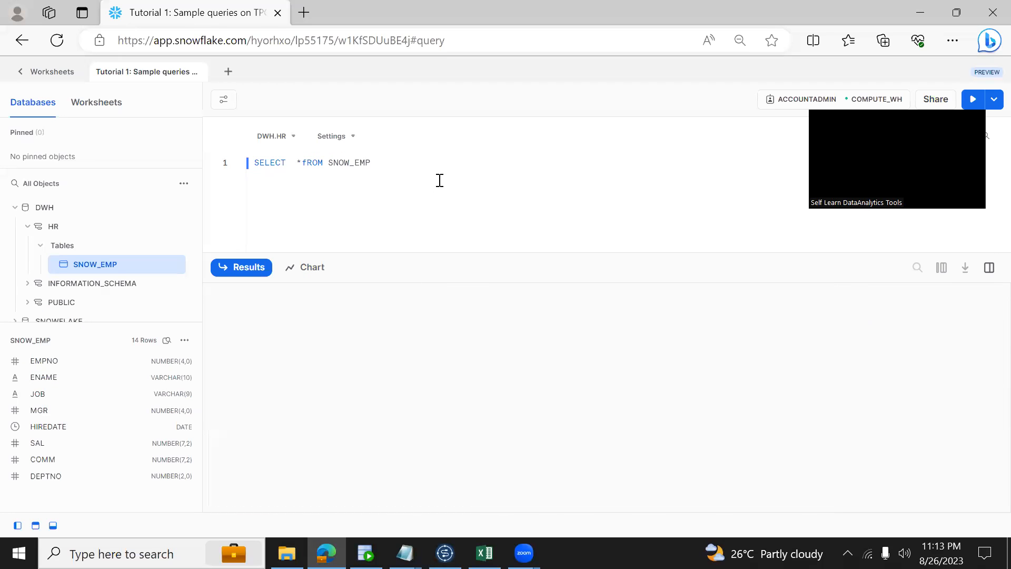
left_click(371, 378)
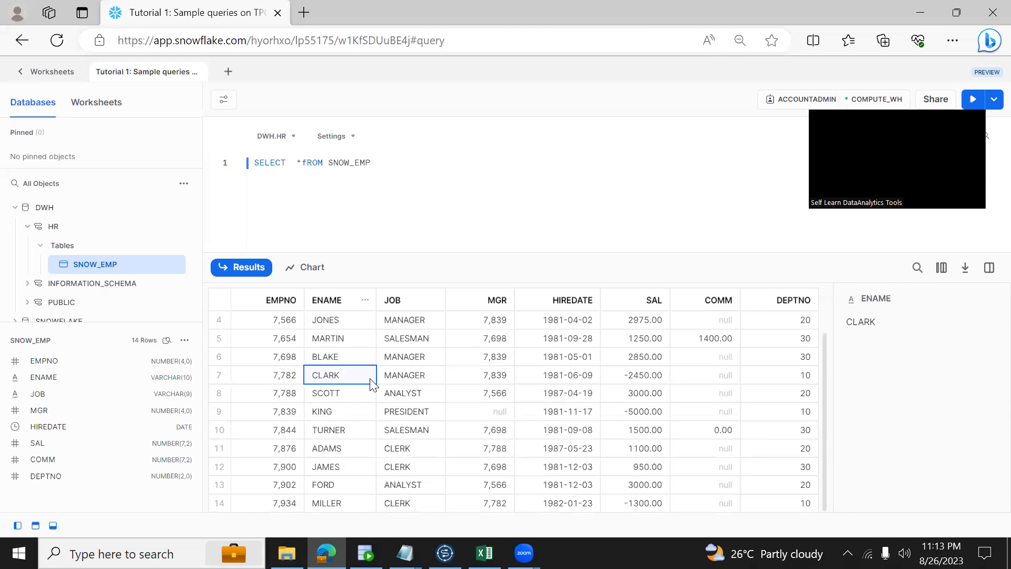
Back in Talend Studio, set the SNOW_EMP output component's Table Action to DROP_CREATE and save the job
key("alt+Tab")
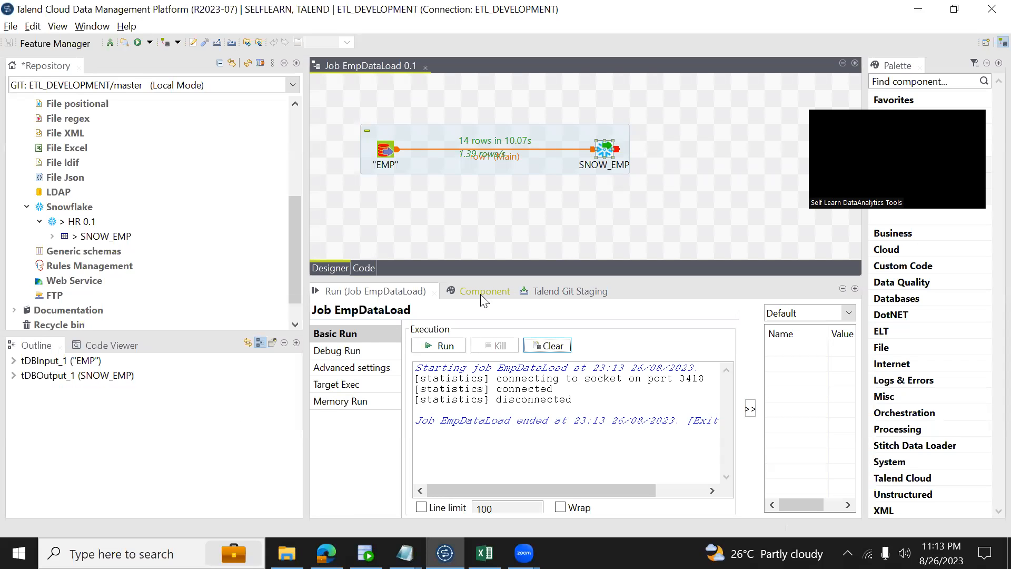
left_click(483, 292)
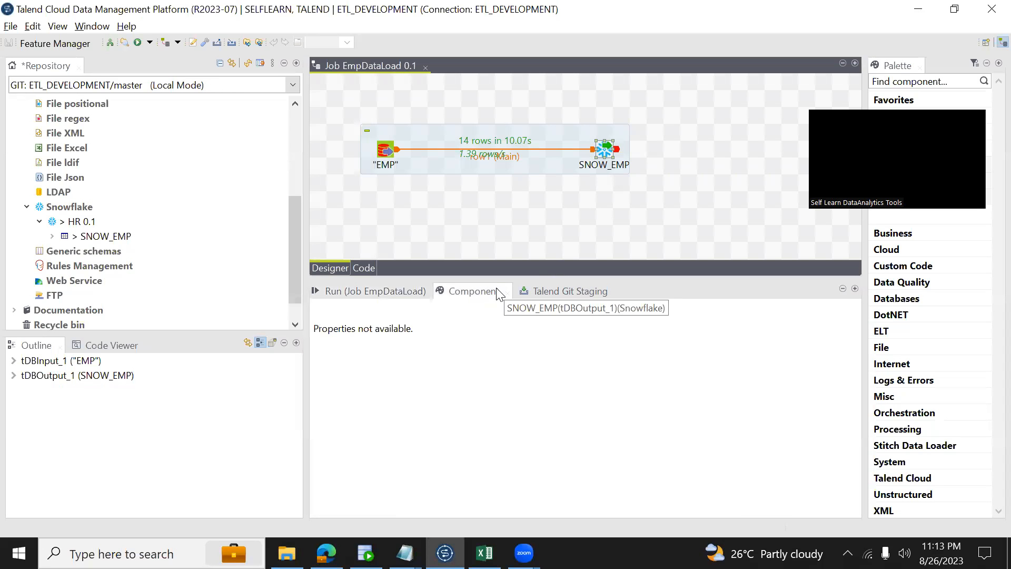
left_click(603, 148)
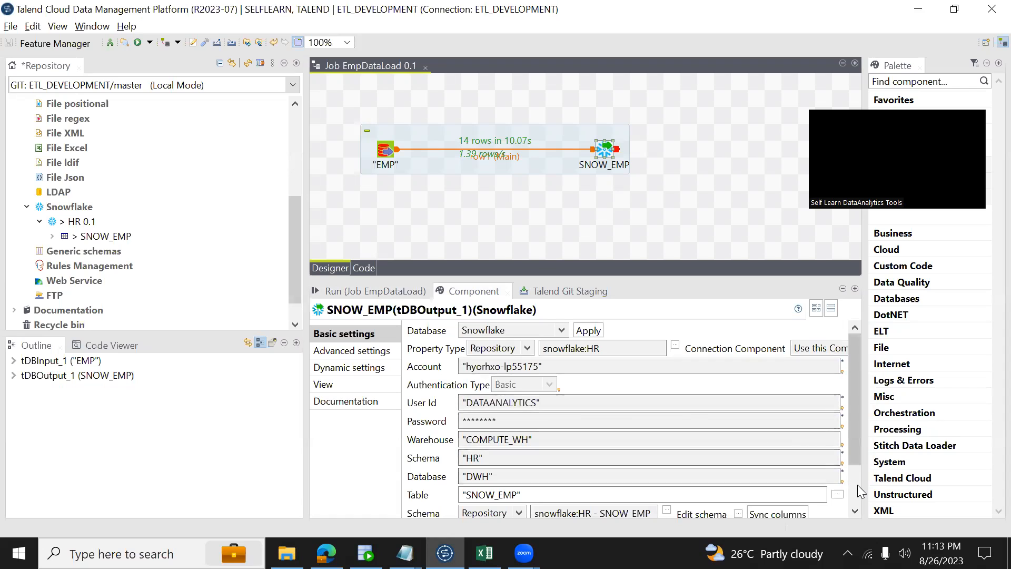
scroll(853, 483, "down", 2)
left_click(528, 475)
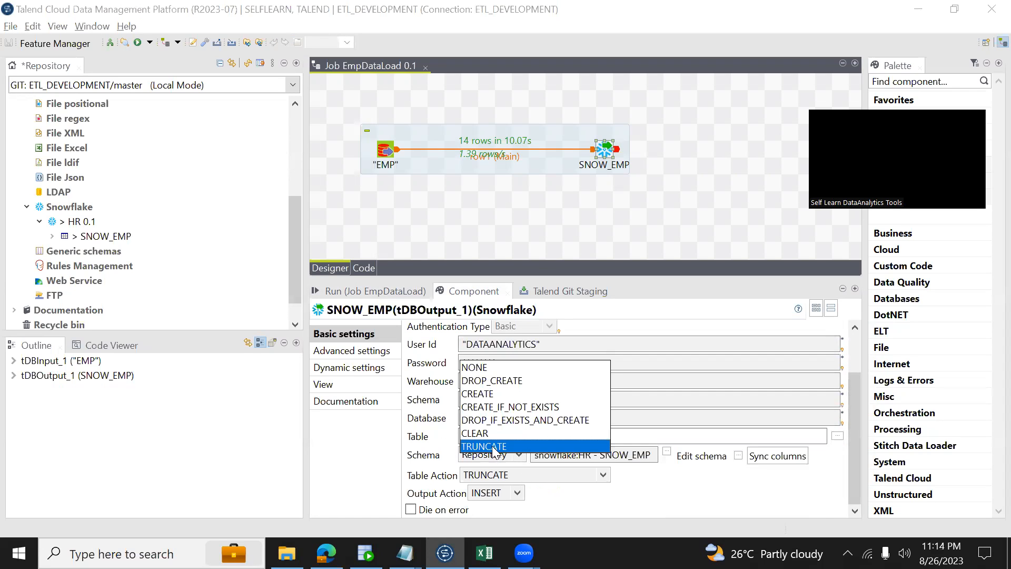
left_click(481, 381)
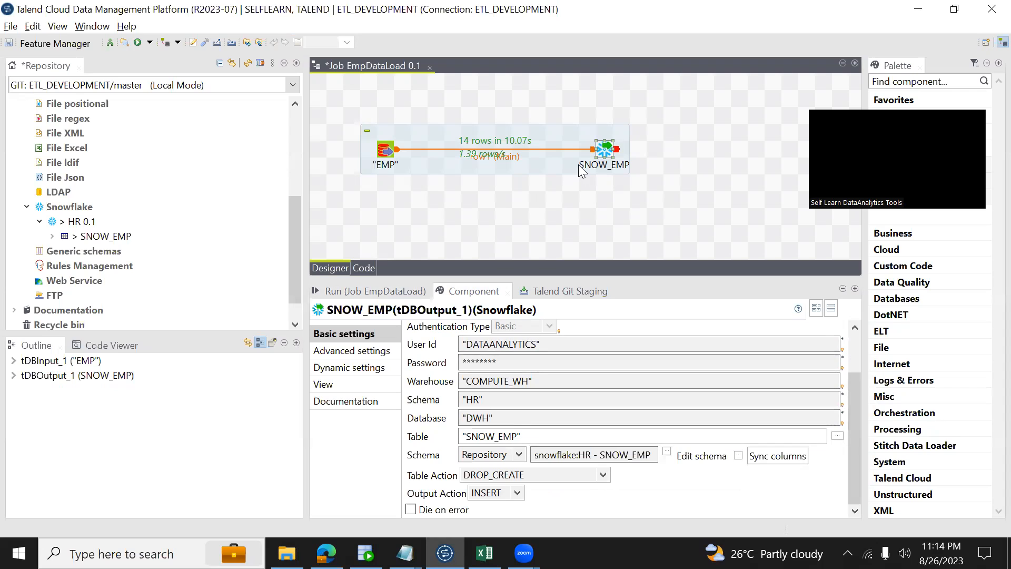
left_click(8, 42)
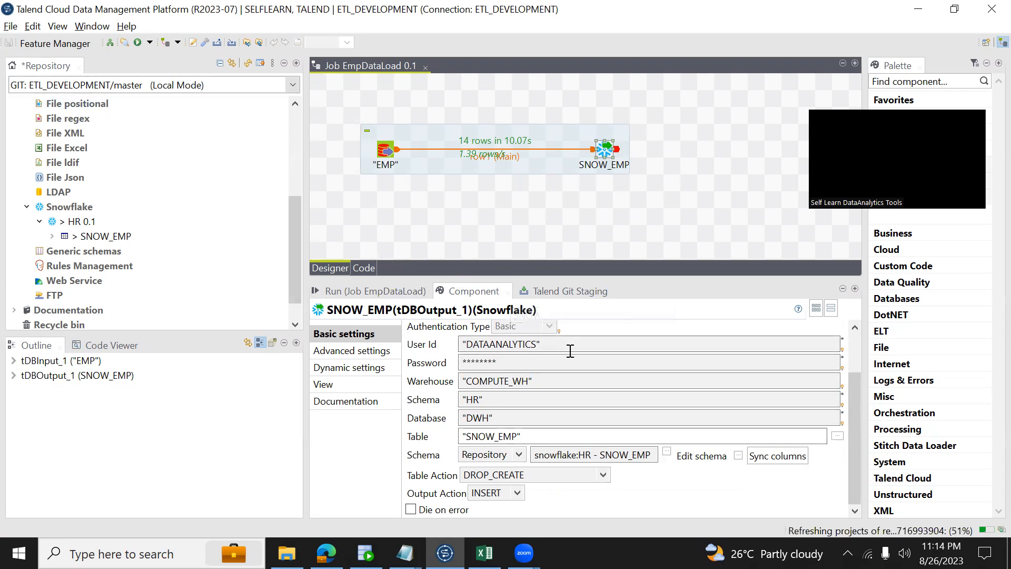
Run the EmpDataLoad job with the DROP_CREATE table action
left_click(855, 339)
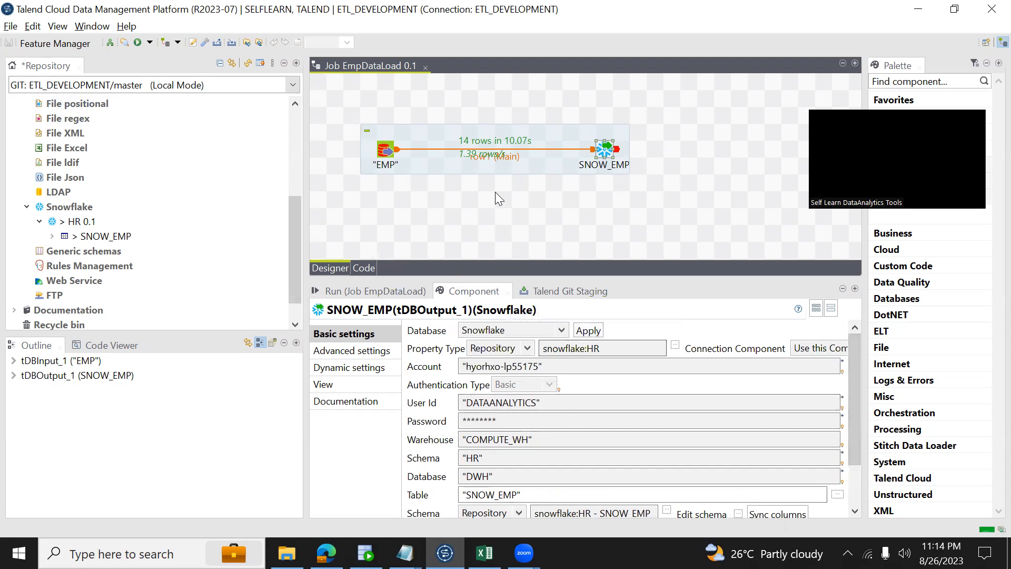
left_click(359, 290)
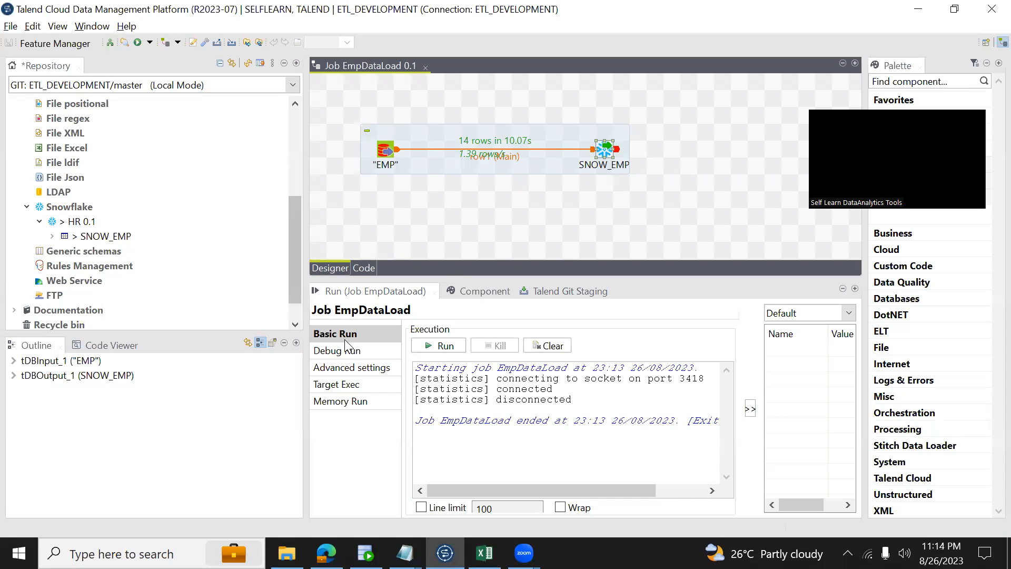
left_click(440, 346)
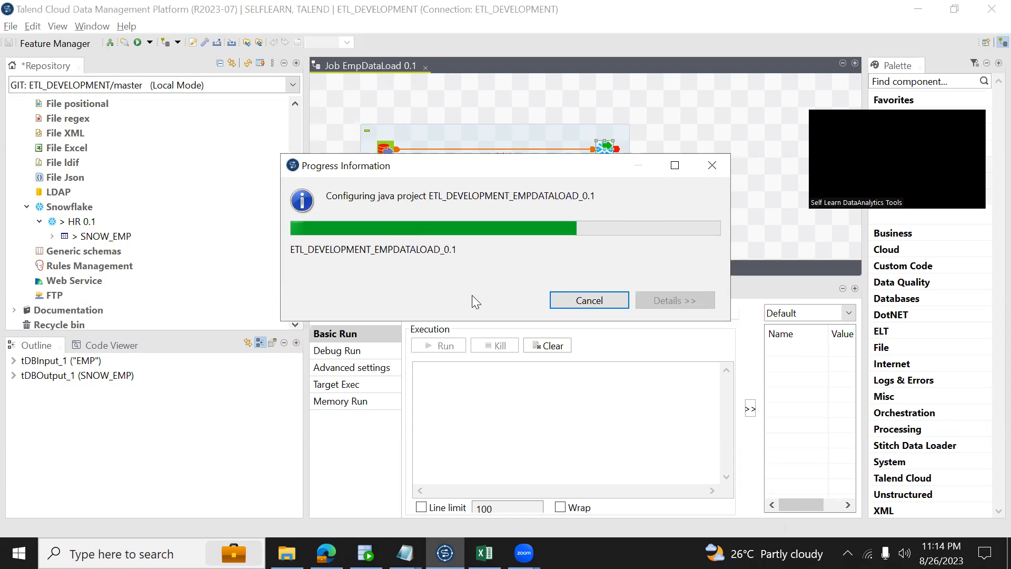
Query SNOW_EMP in Snowflake while the job is starting, then return to Talend Studio to check the job's progress
key("alt+Tab")
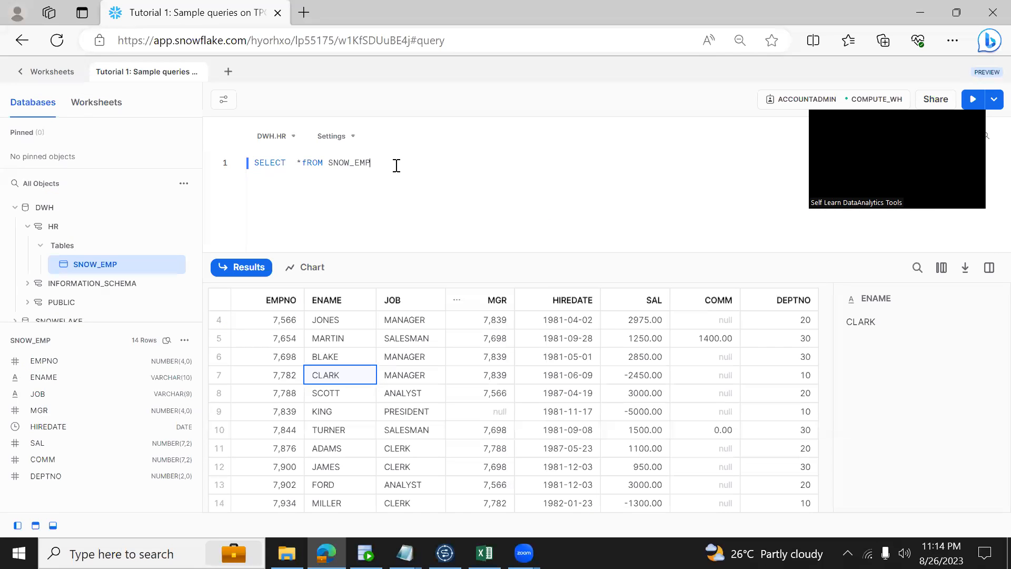
key("ctrl+Return")
key("alt+Tab")
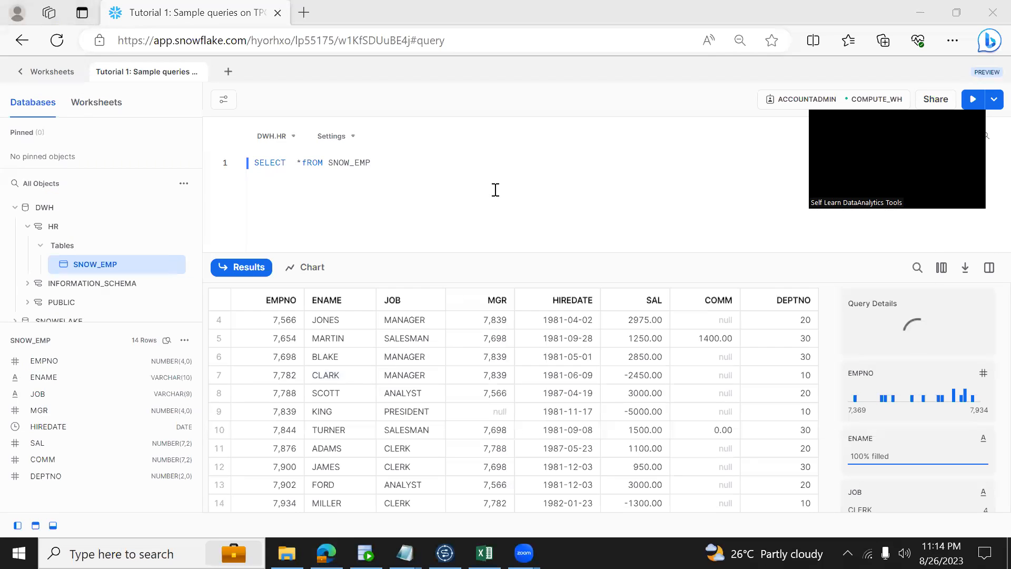
left_click(444, 553)
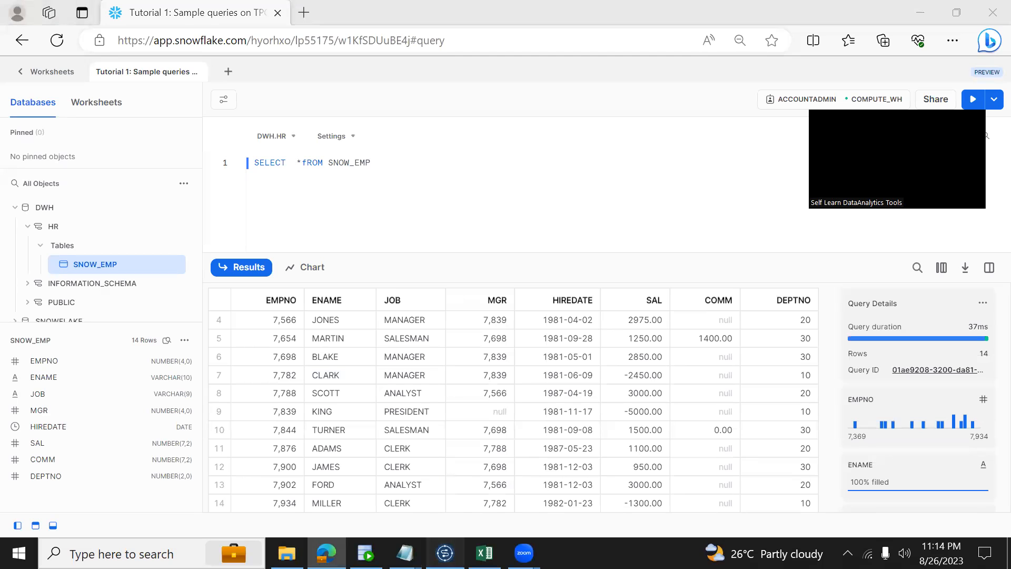
left_click(445, 553)
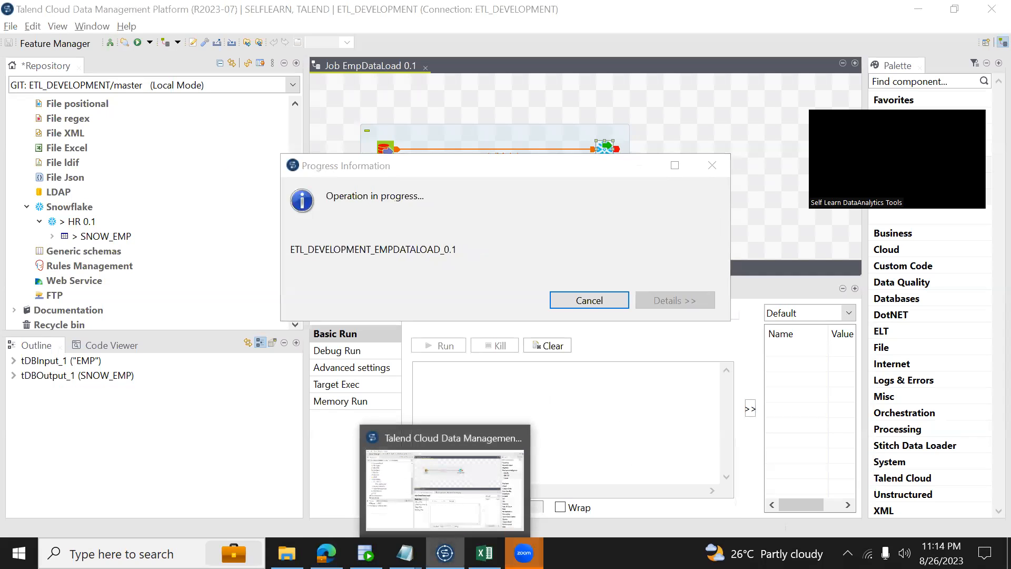
left_click(445, 553)
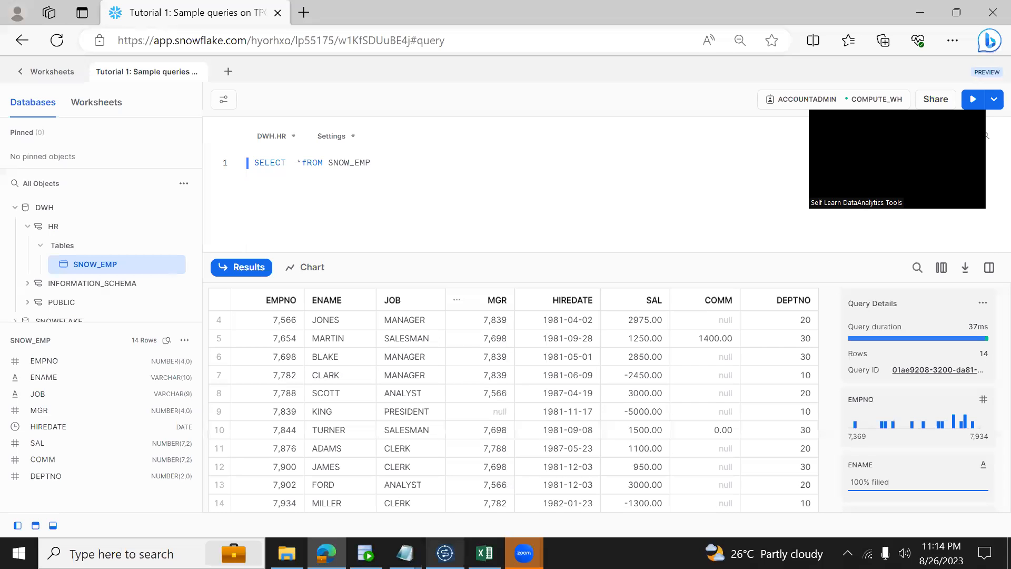
left_click(445, 553)
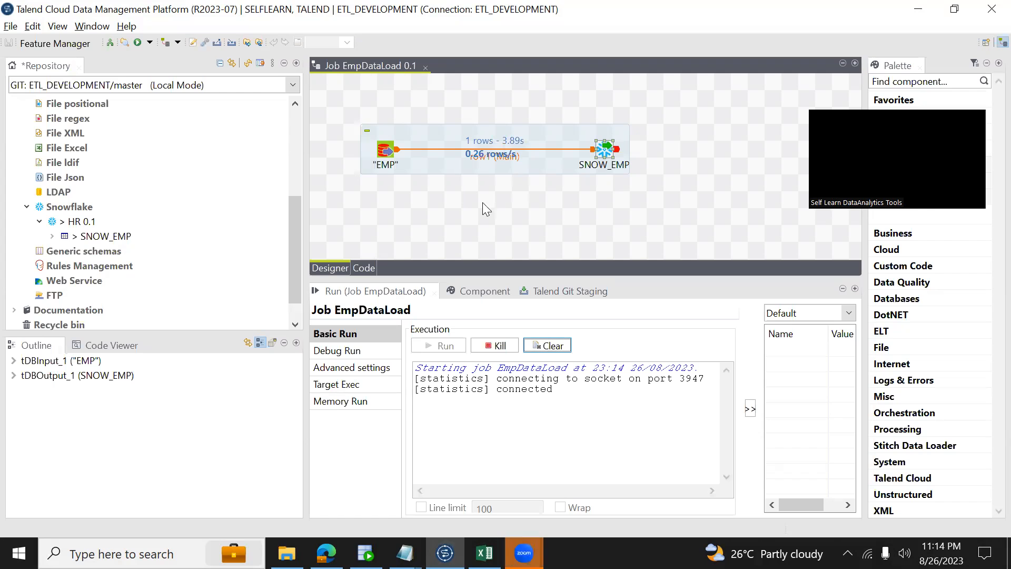
Switch to the Snowflake worksheet and rerun the SNOW_EMP query to examine the data loaded by the DROP_CREATE run
left_click(325, 553)
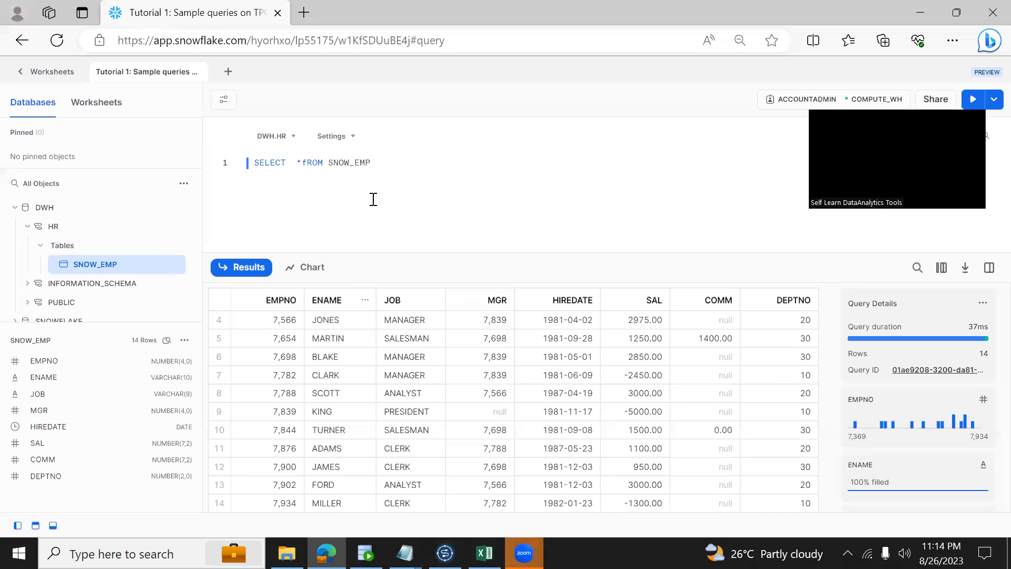
key("ctrl+Return")
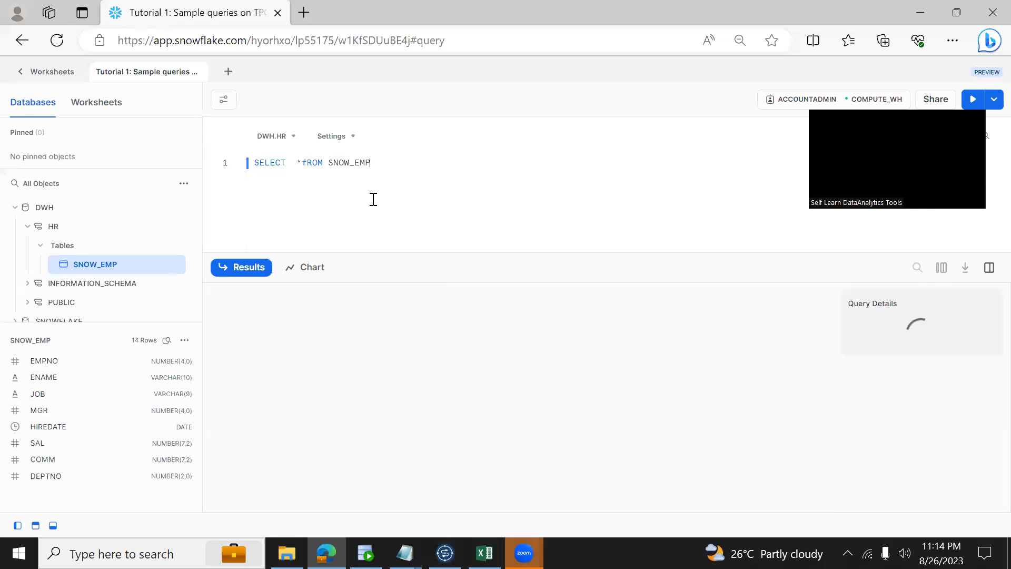
key("ctrl+Return")
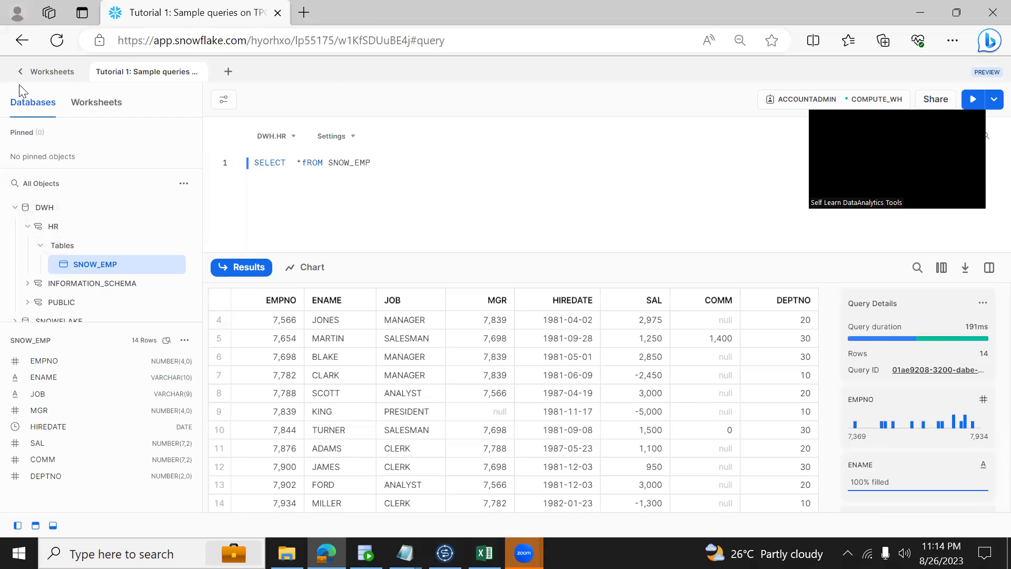
Leave the worksheet, open Snowflake's Query History and limit it to the last day
left_click(30, 73)
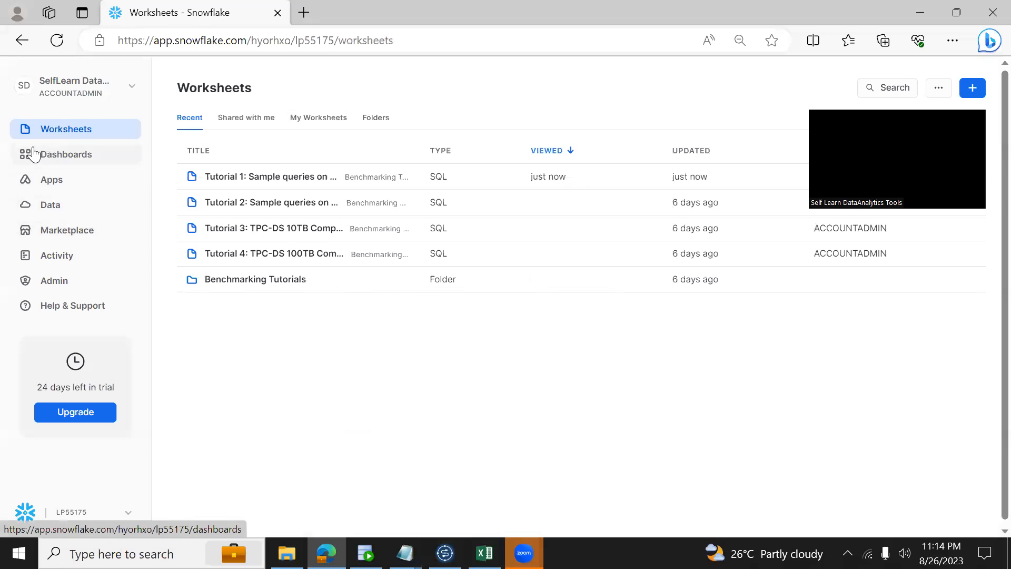
left_click(48, 260)
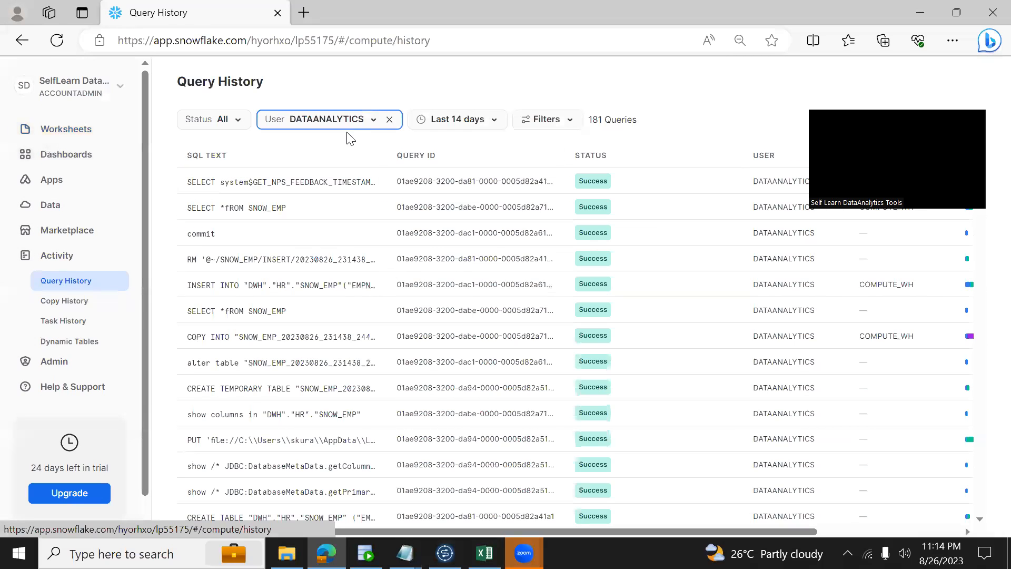
left_click(448, 117)
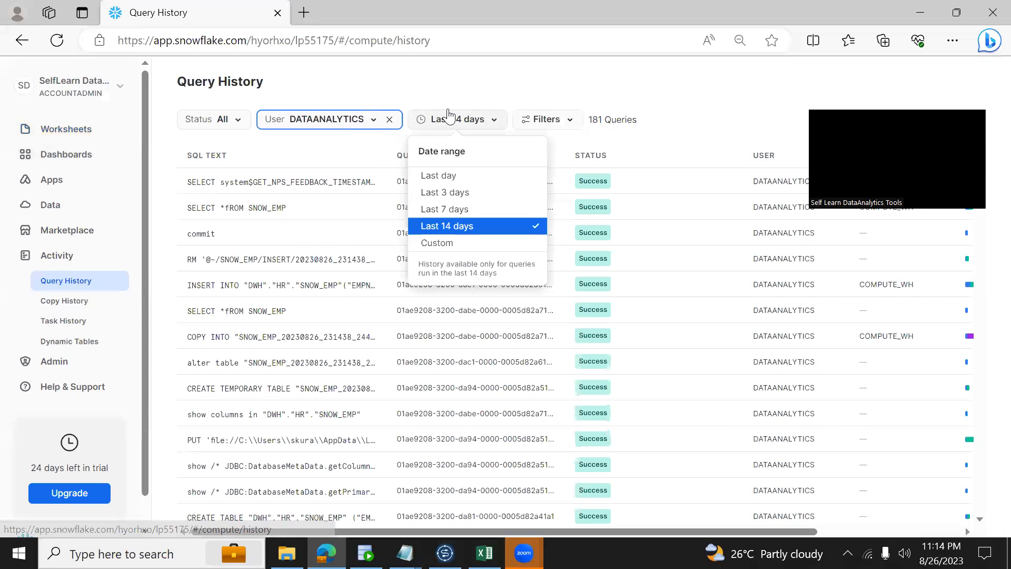
left_click(445, 177)
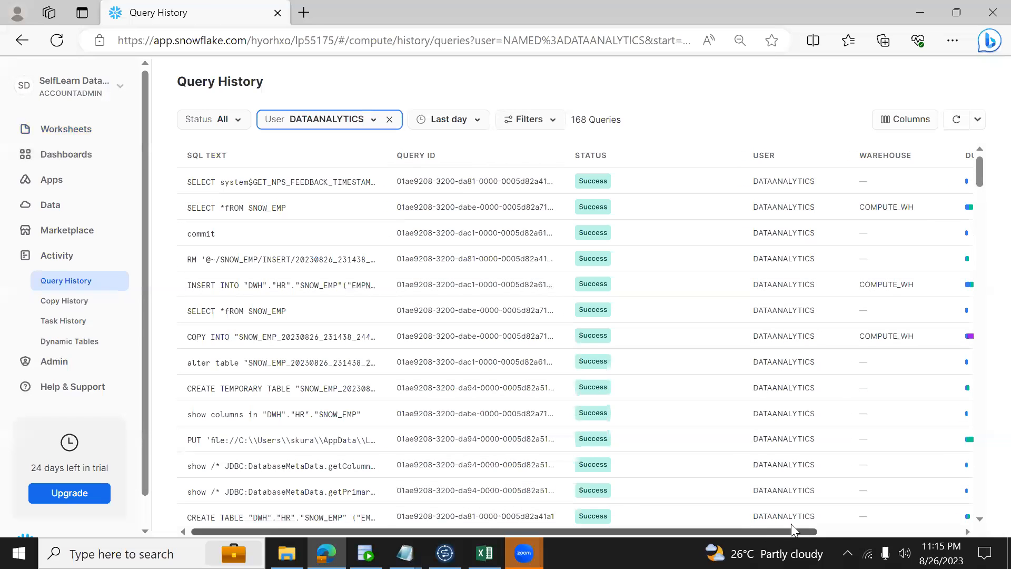
Sort the query history by start time, oldest first, and examine the create statements for the DWH database, HR schema and SNOW_EMP table
left_click(905, 531)
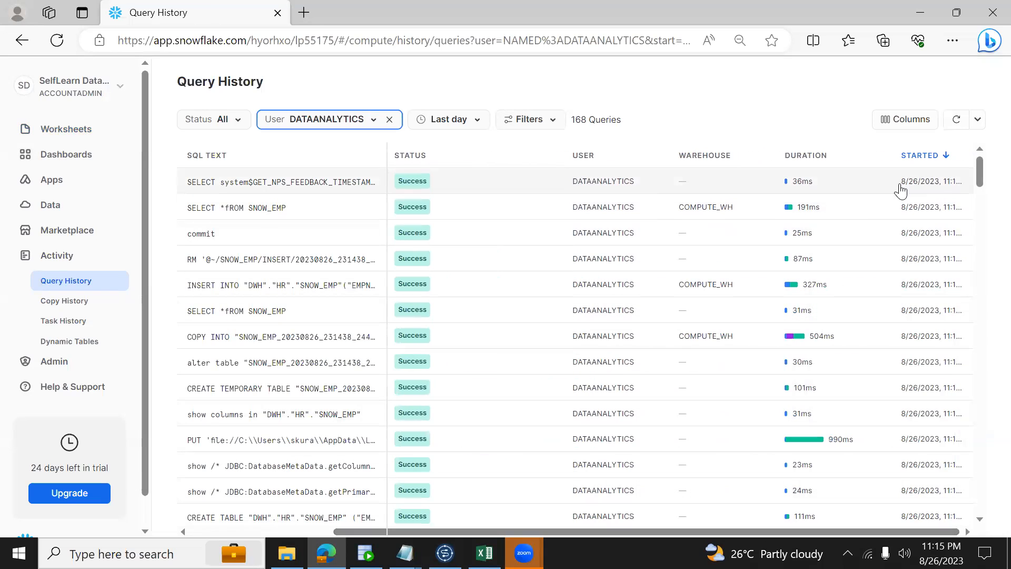
left_click(921, 155)
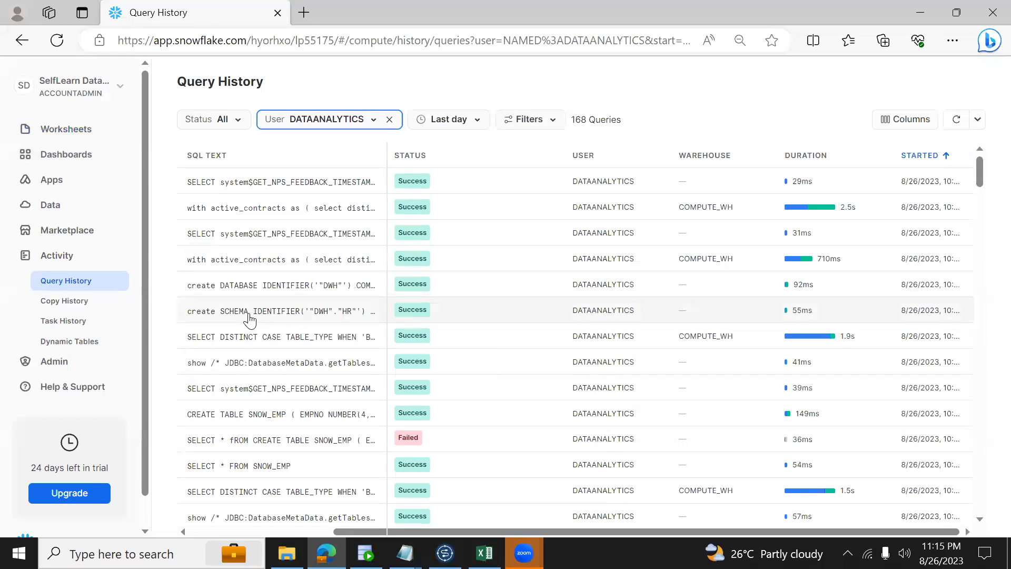
mouse_move(300, 319)
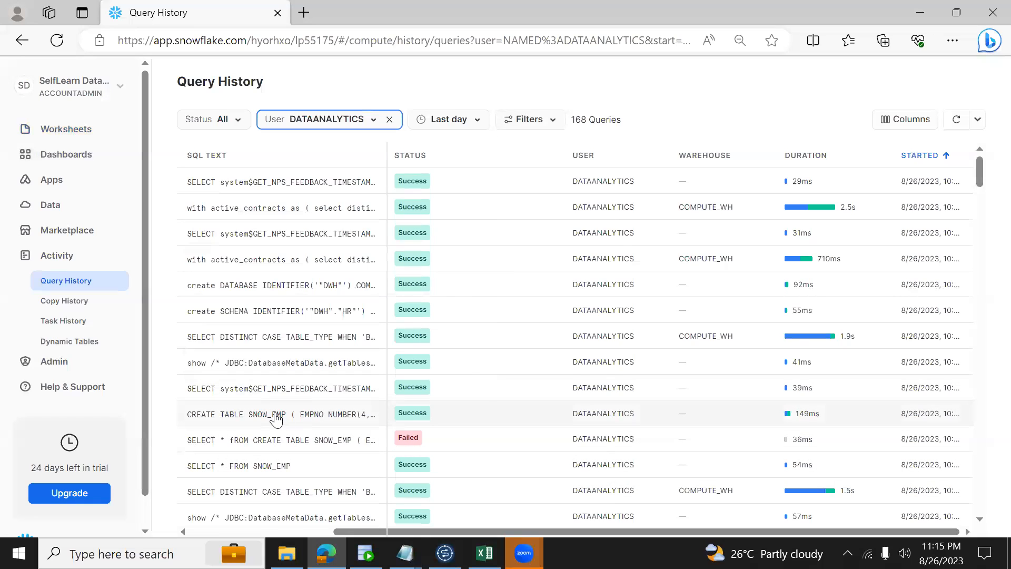
mouse_move(276, 420)
mouse_move(240, 424)
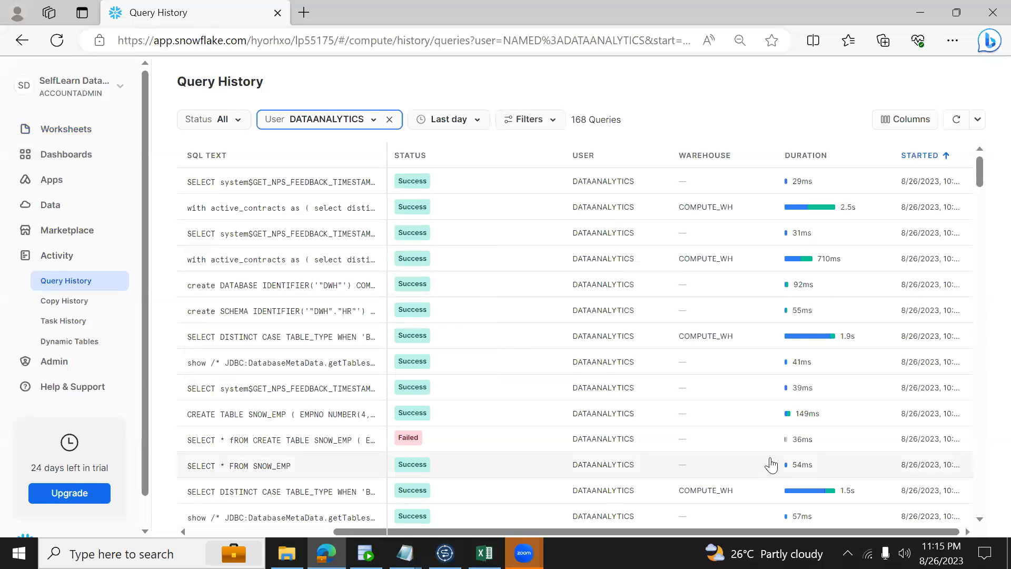
mouse_move(823, 476)
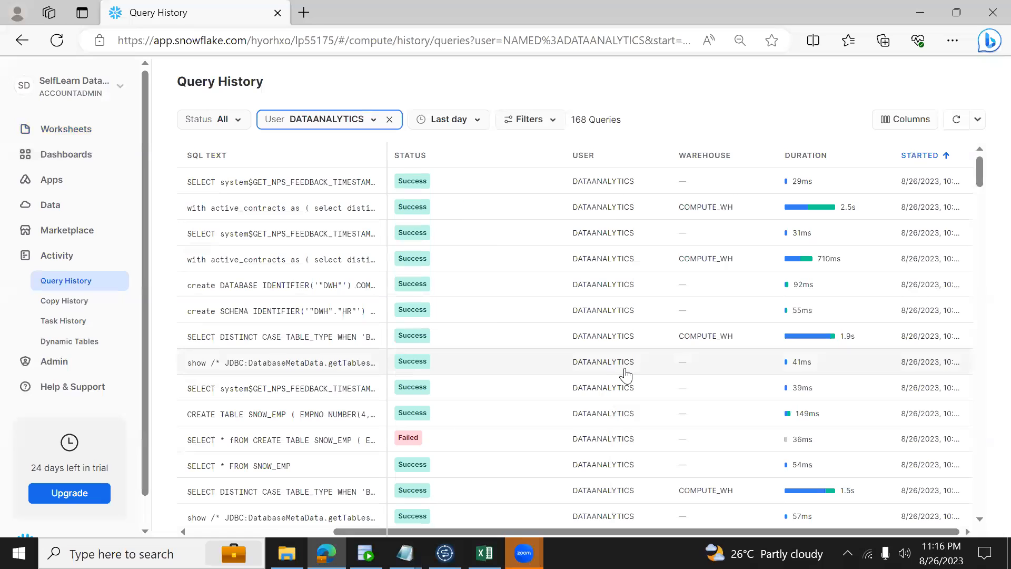
Switch to Talend Studio and set the SNOW_EMP output component's Table Action to CREATE_IF_NOT_EXISTS
left_click(444, 553)
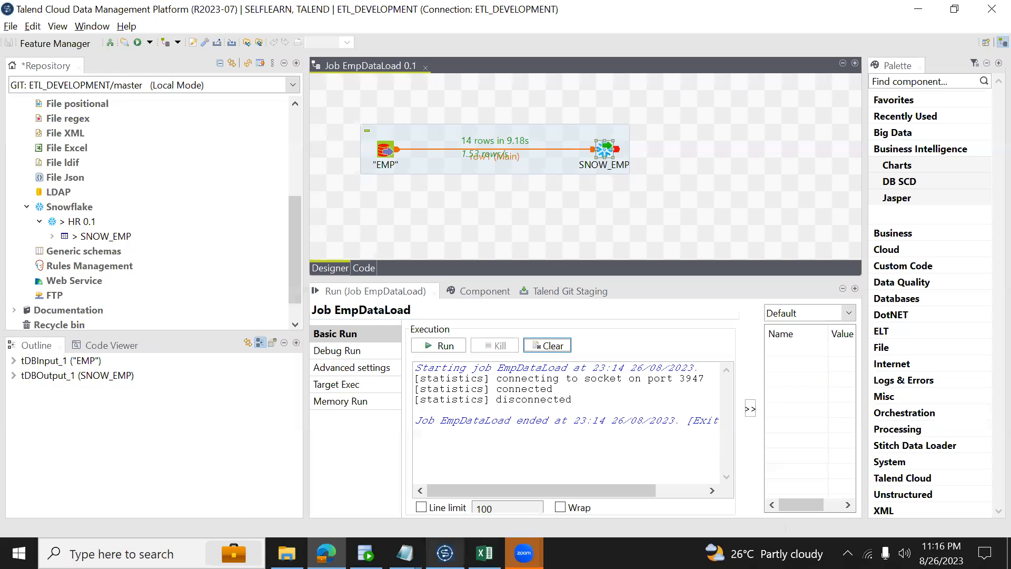
left_click(479, 291)
left_click(601, 154)
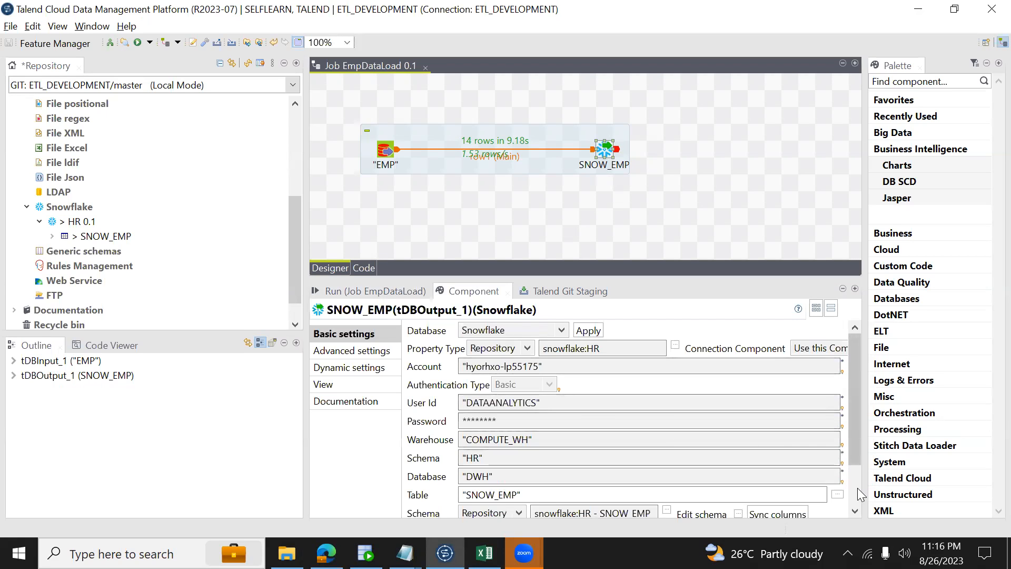
scroll(857, 487, "down", 3)
left_click(535, 474)
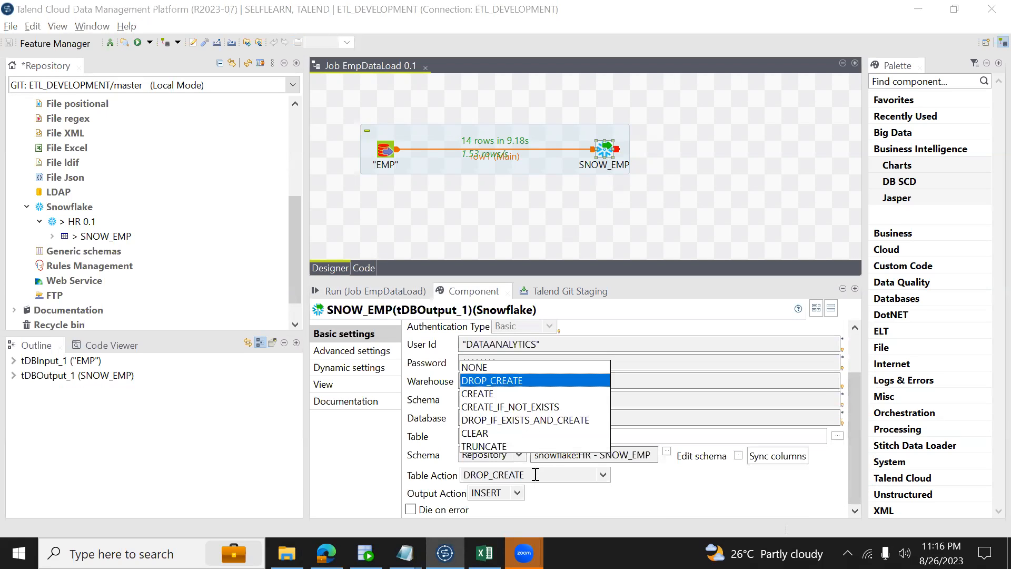
left_click(509, 407)
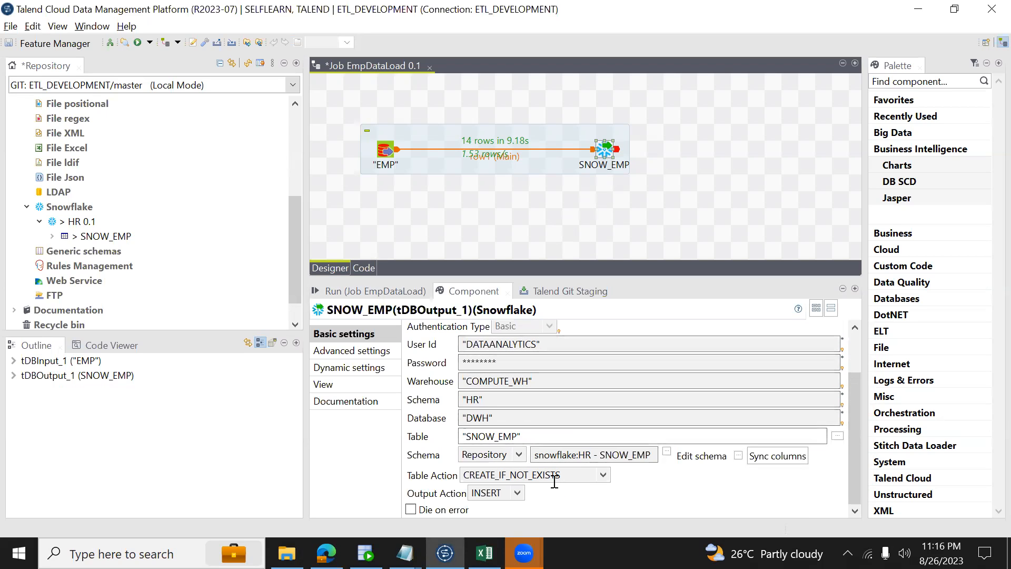
Switch to Snowflake, reopen the Tutorial 1 worksheet and replace its query with "drop table SNOW_EMP;", then execute it
left_click(326, 552)
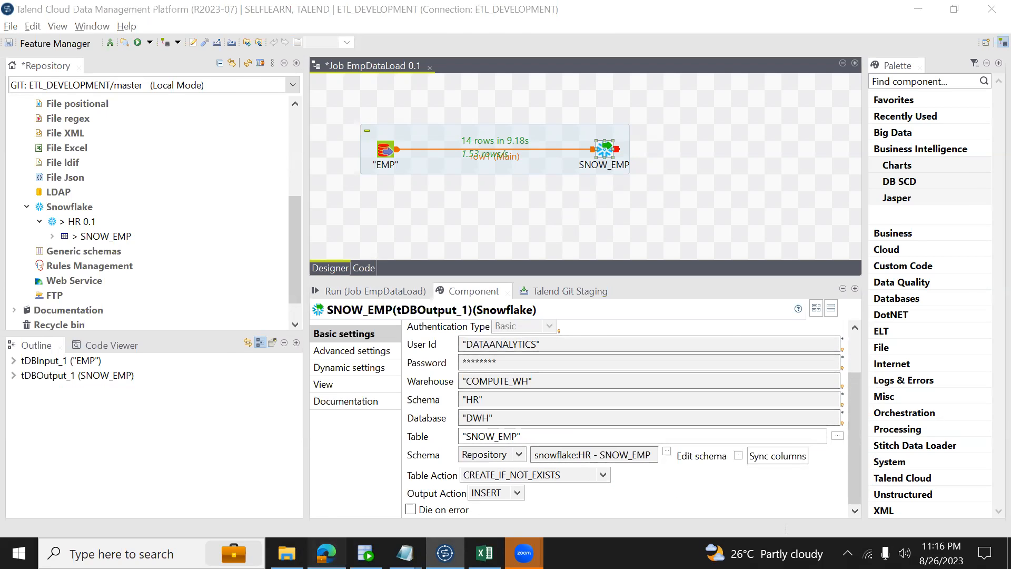
left_click(87, 129)
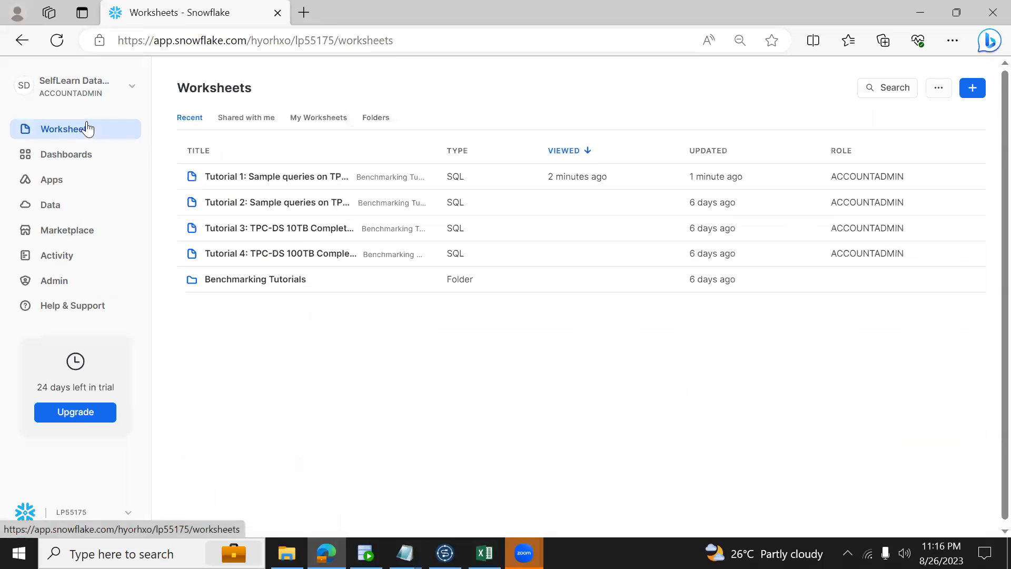
left_click(229, 182)
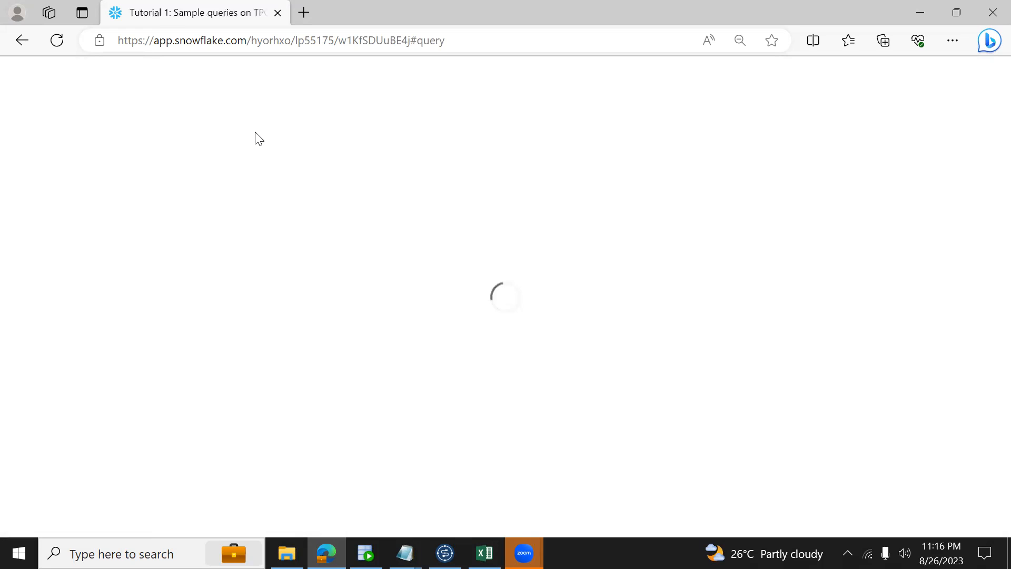
double_click(342, 158)
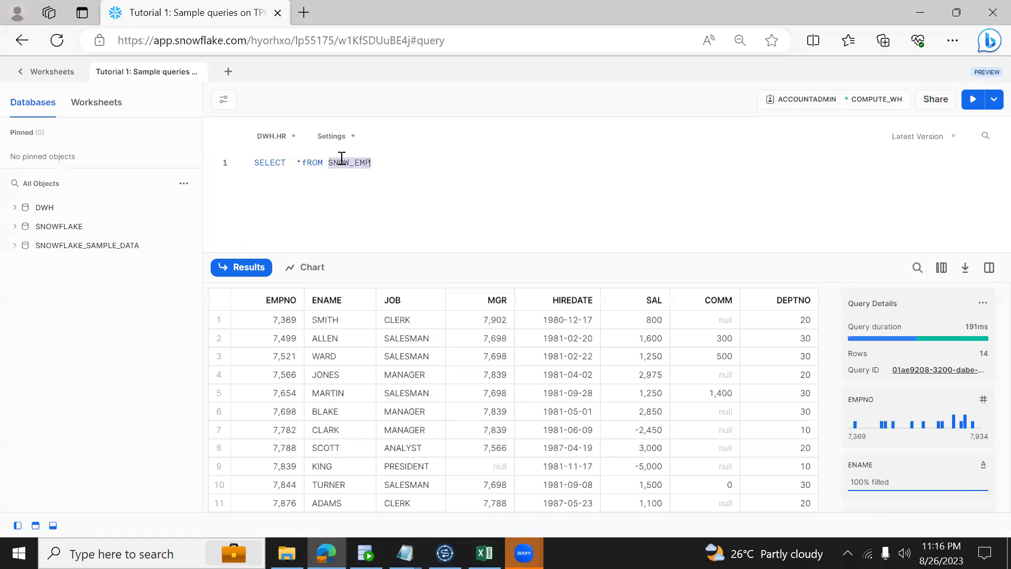
triple_click(342, 158)
type("drop table")
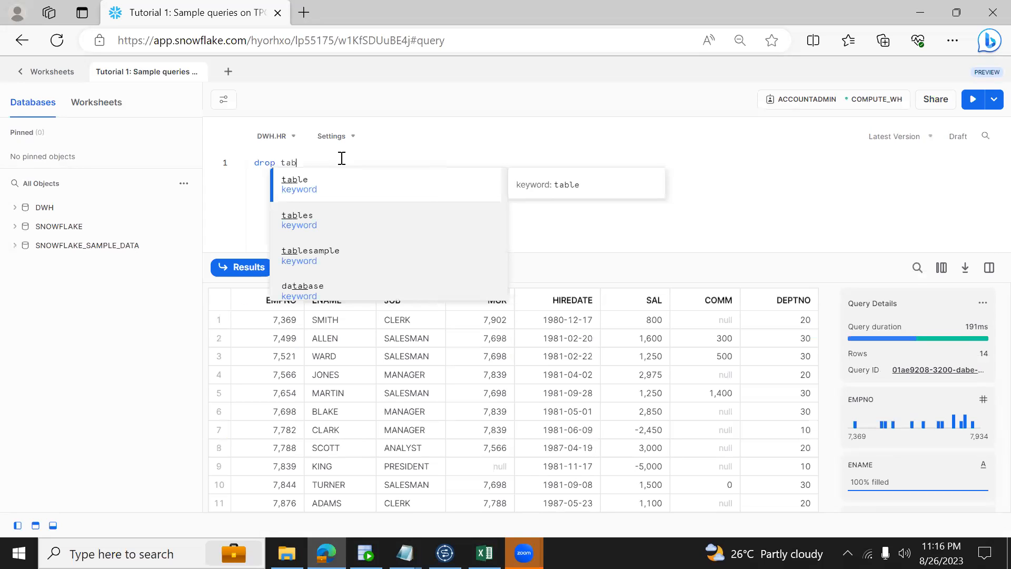
key("ctrl+Return")
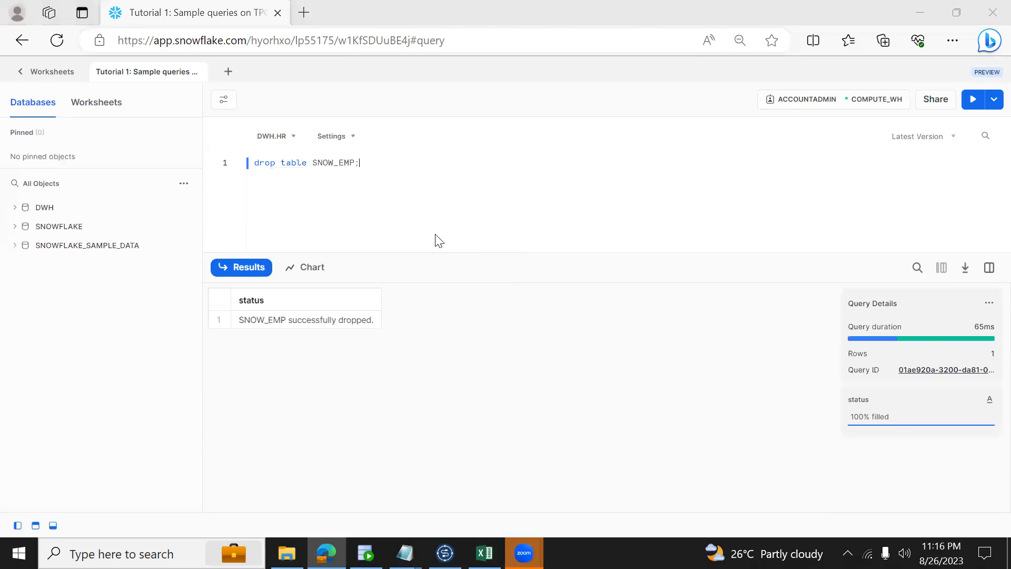
Replace the drop statement with "select * From SNOW_EMP" and run it to check whether the table still exists
key("alt+Tab")
key("alt+Tab")
double_click(347, 162)
key("ctrl+c")
key("ctrl+a")
type("select * From")
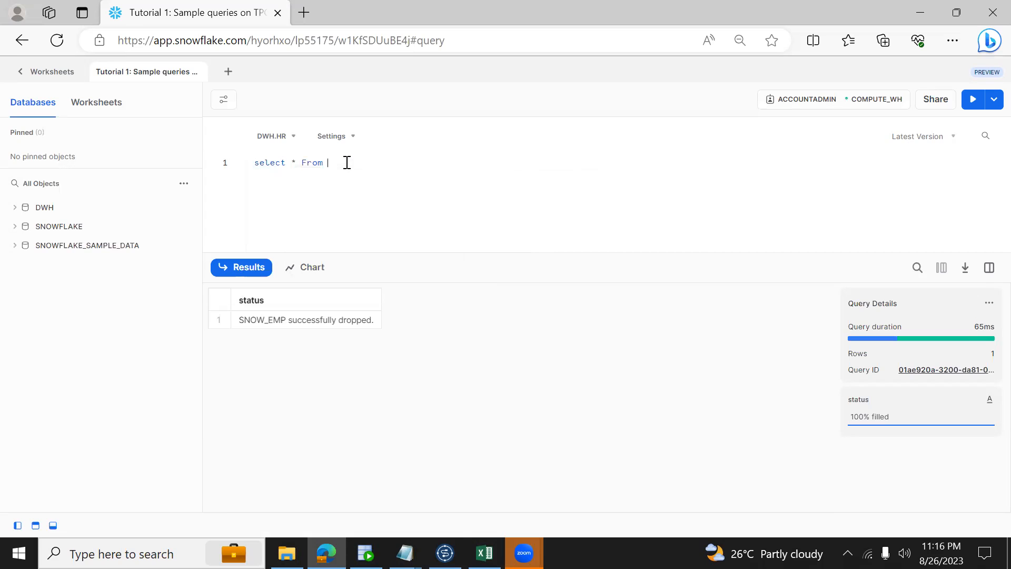
key("ctrl+v")
key("ctrl+Return")
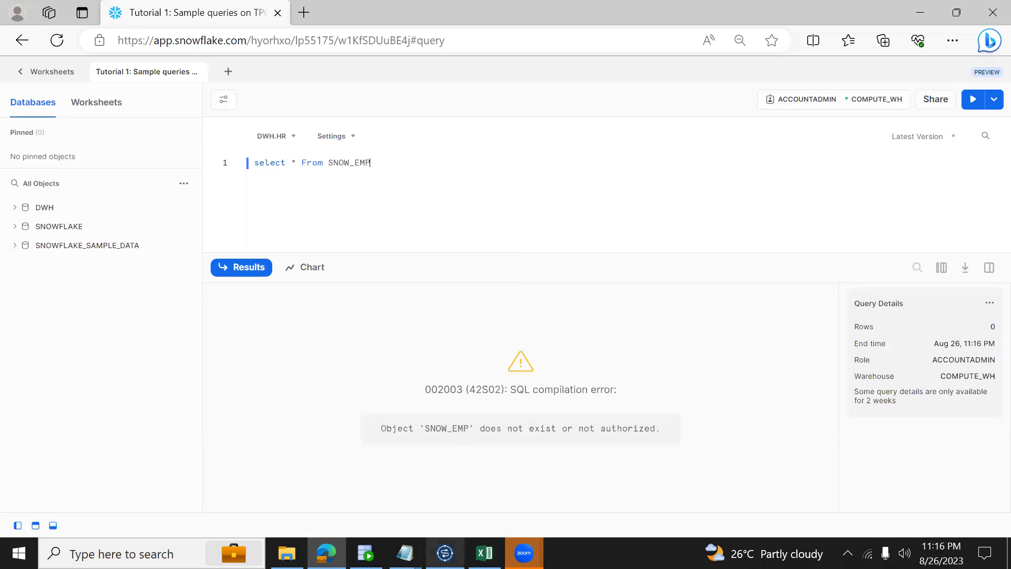
Return to Talend Studio and run the EmpDataLoad job with the CREATE_IF_NOT_EXISTS table action
left_click(444, 553)
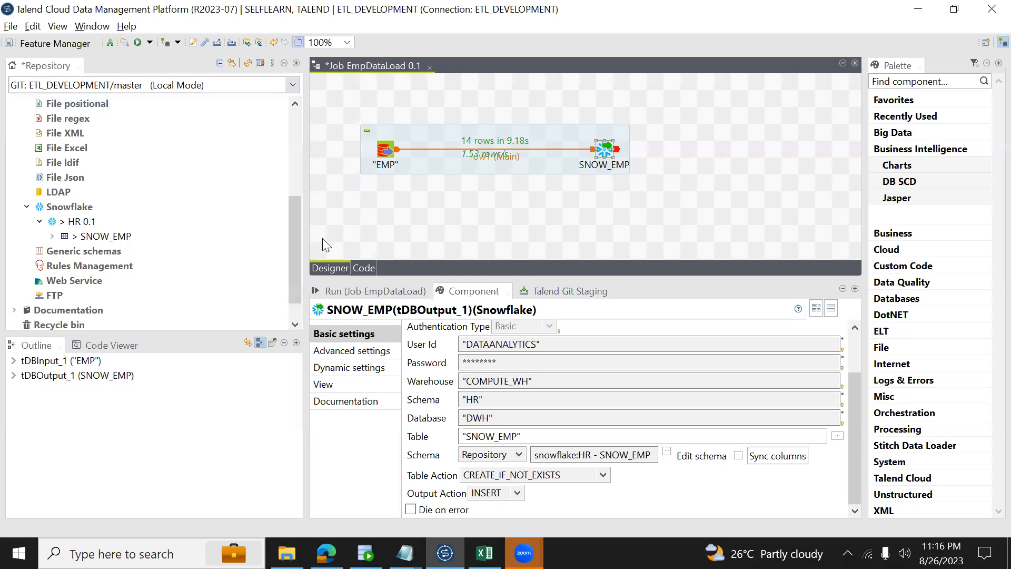
left_click(350, 295)
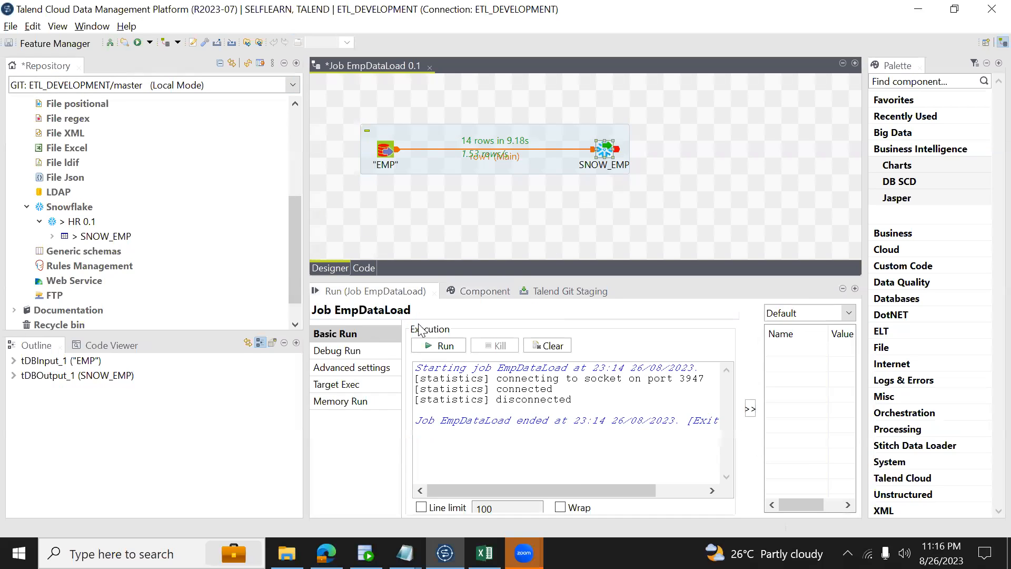
left_click(432, 347)
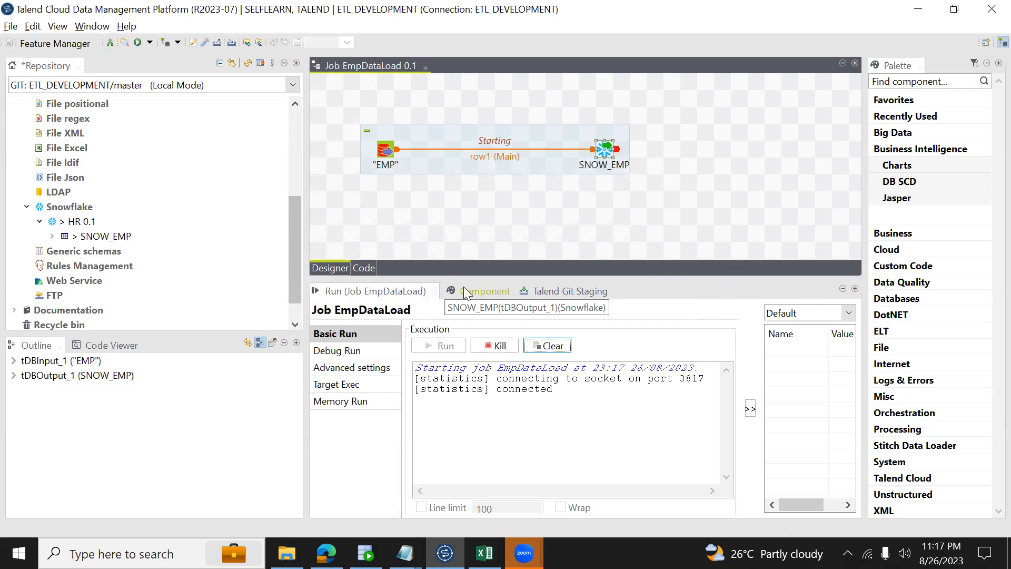
Switch to the Snowflake worksheet and rerun the SNOW_EMP query to check the data loaded by the CREATE_IF_NOT_EXISTS run
mouse_move(327, 552)
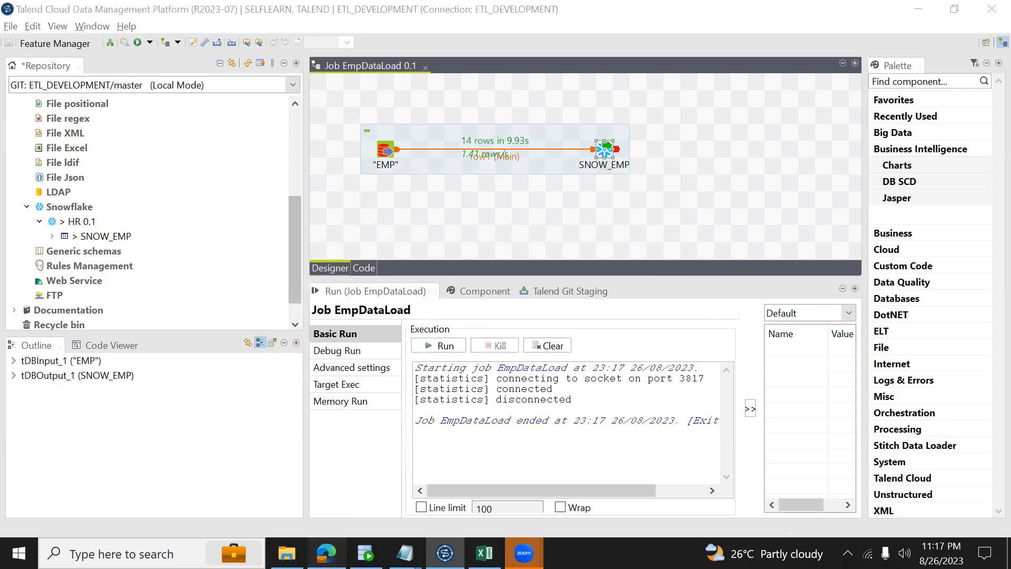
key("alt+Tab")
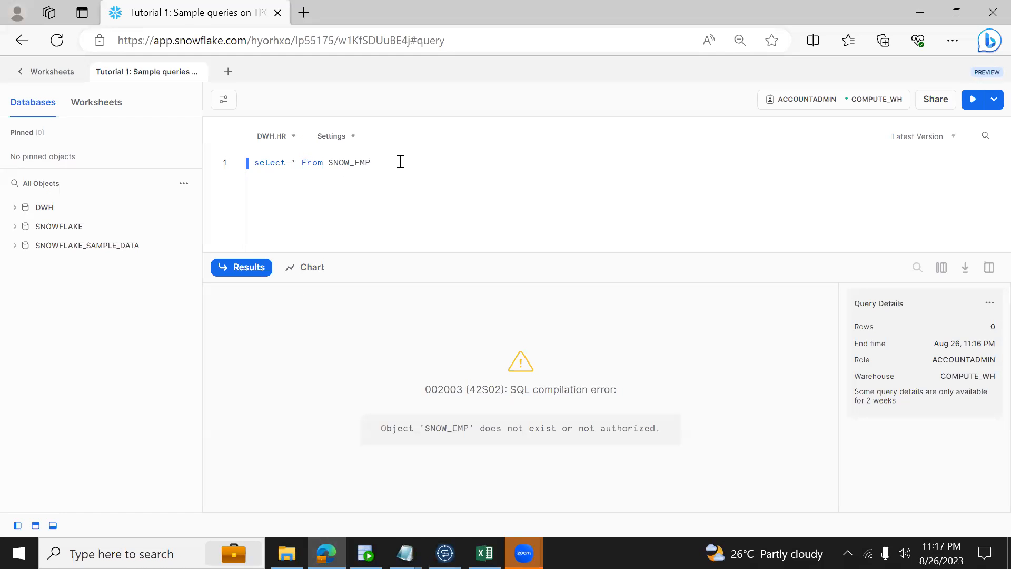
key("ctrl+Return")
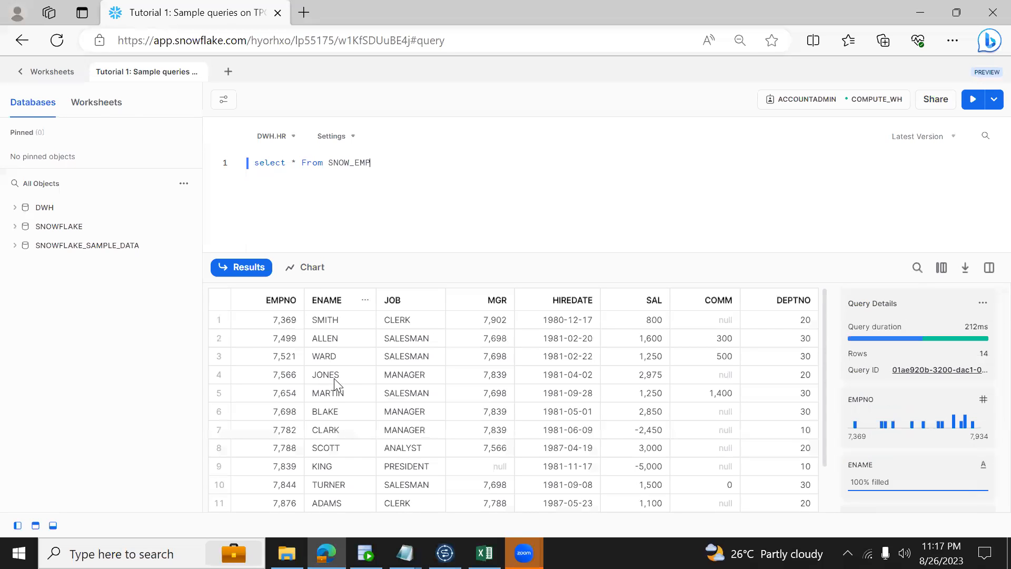
Open the Query History for the last day and examine the statements the CREATE_IF_NOT_EXISTS run issued against SNOW_EMP
left_click(54, 74)
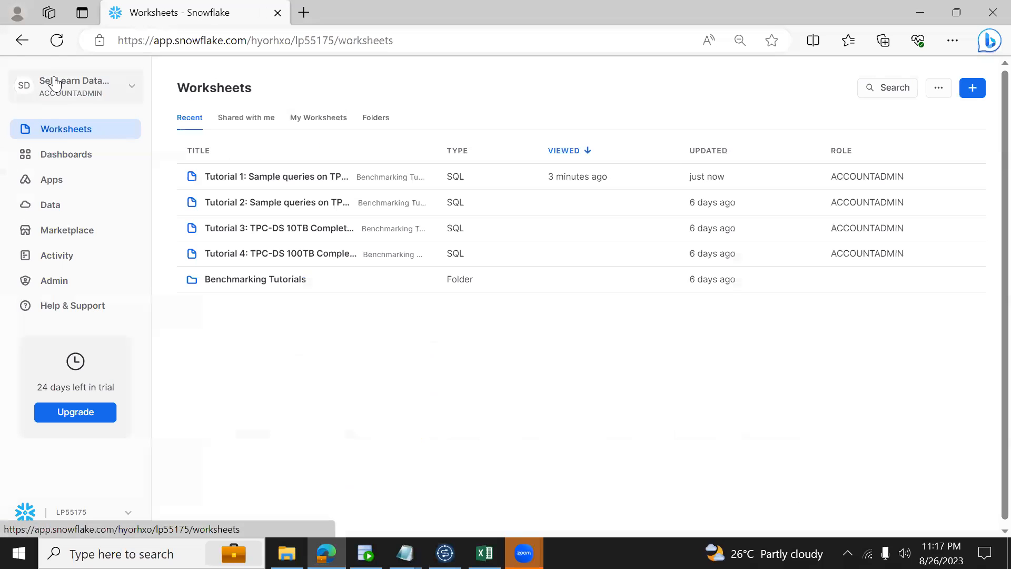
left_click(53, 262)
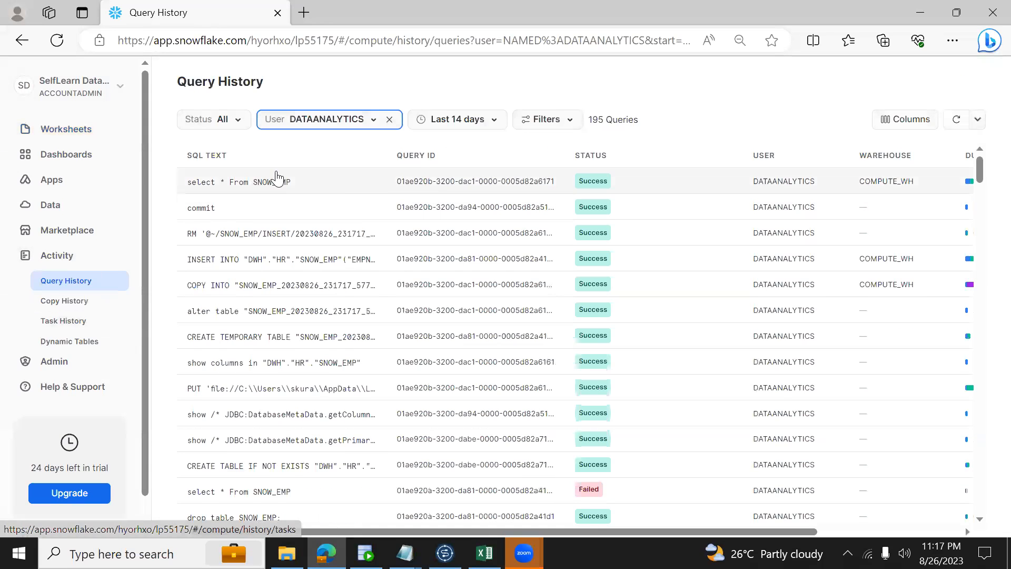
left_click(470, 127)
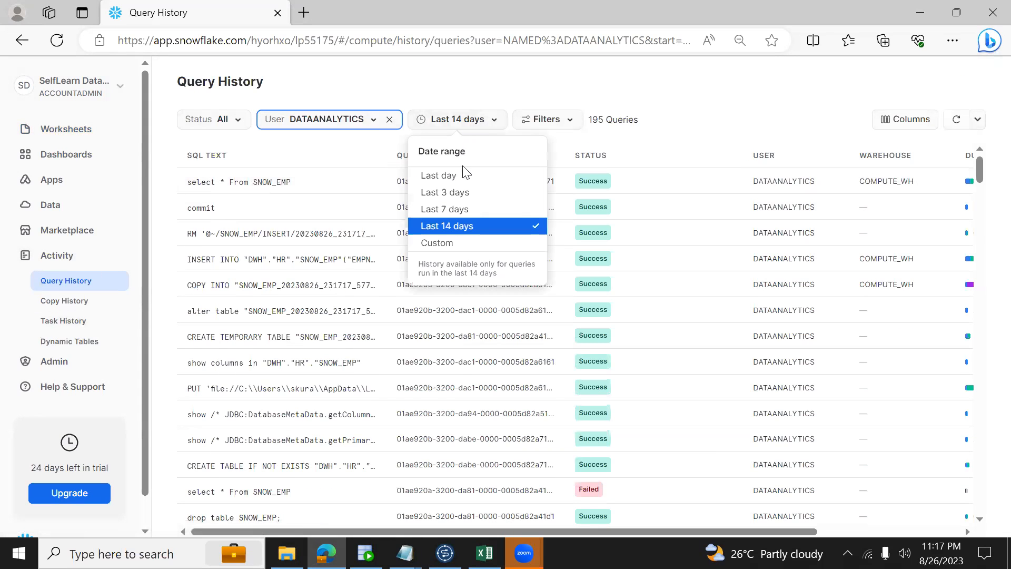
left_click(443, 177)
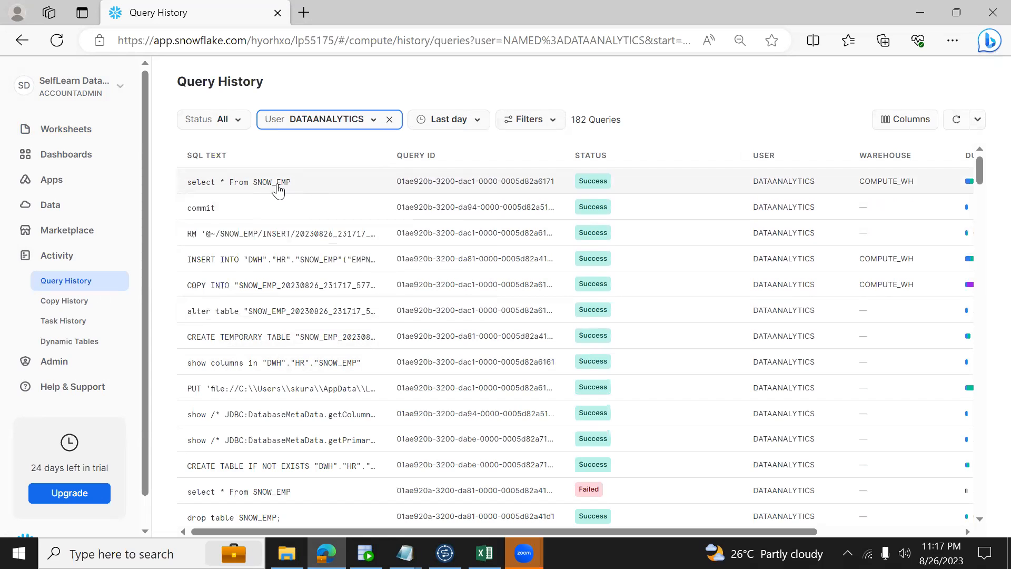
mouse_move(277, 190)
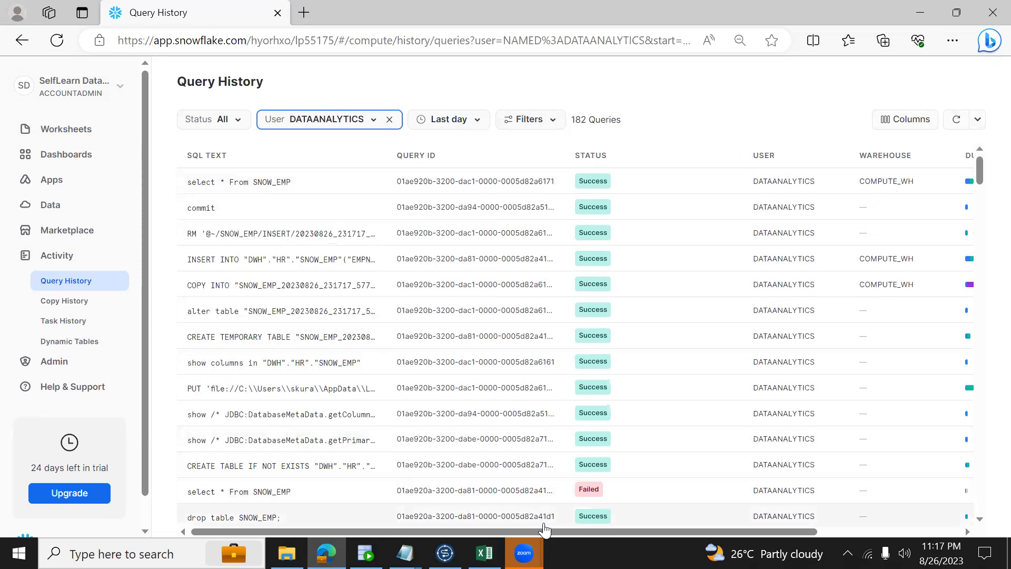
left_click_drag(542, 532, 656, 532)
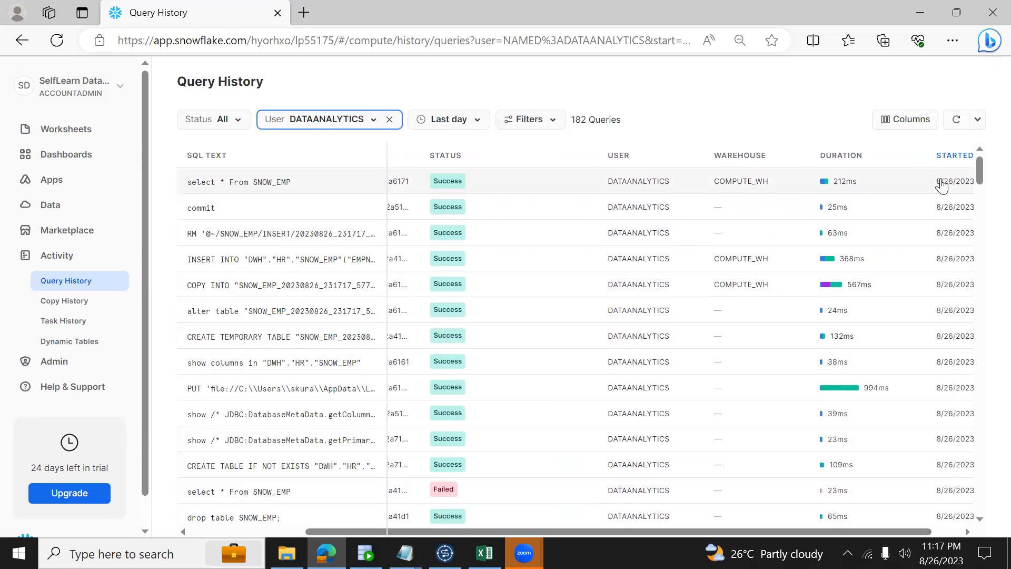
left_click_drag(795, 532, 679, 532)
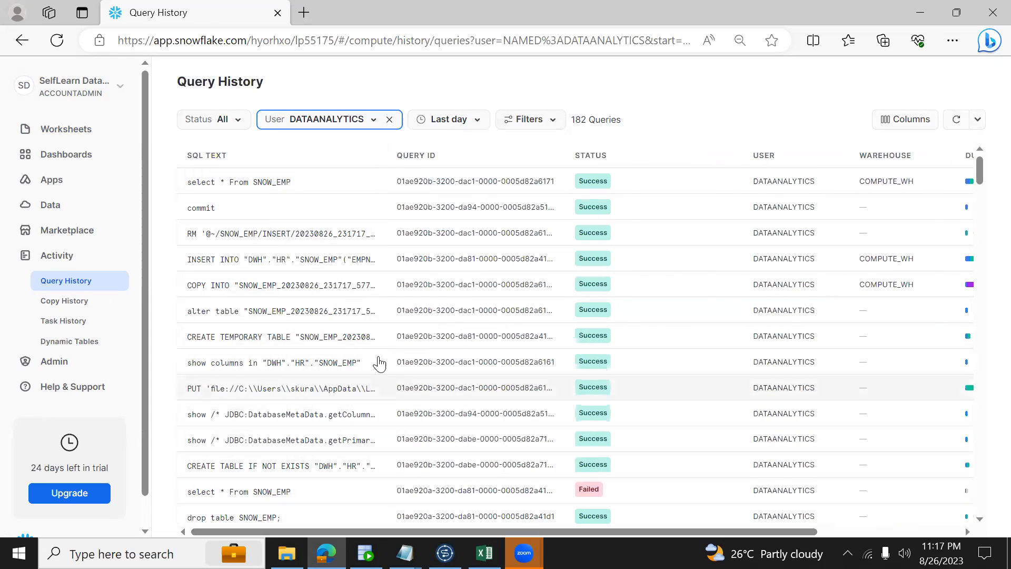
mouse_move(275, 264)
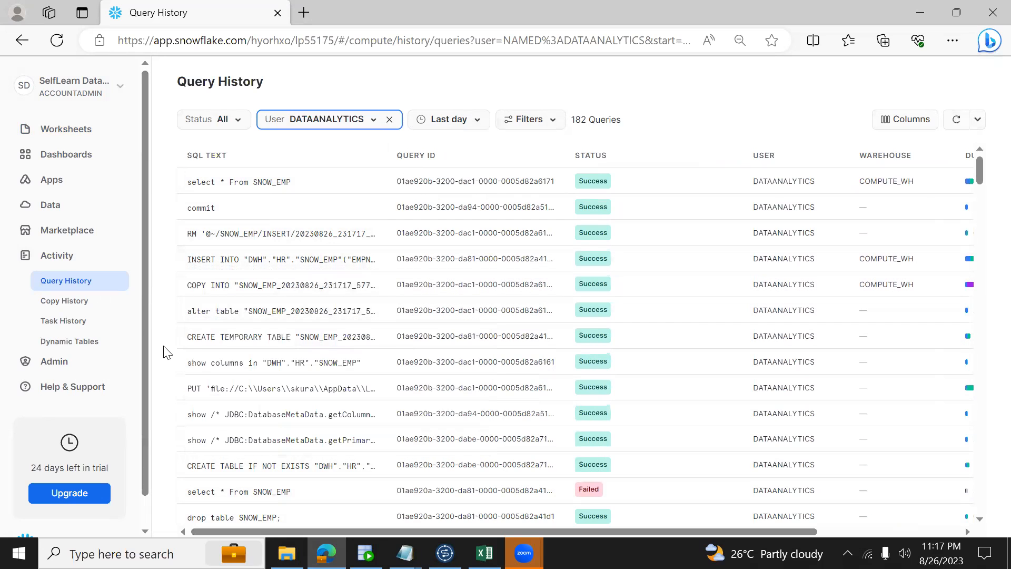
Switch to Talend Studio and open the basic settings of the SNOW_EMP output component down to its table action
mouse_move(199, 340)
mouse_move(240, 469)
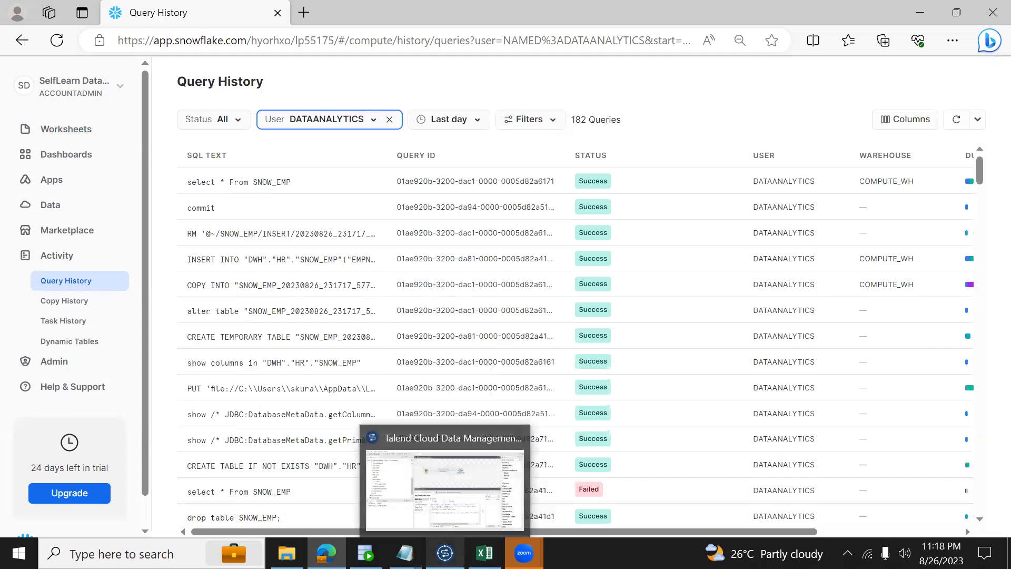
left_click(445, 553)
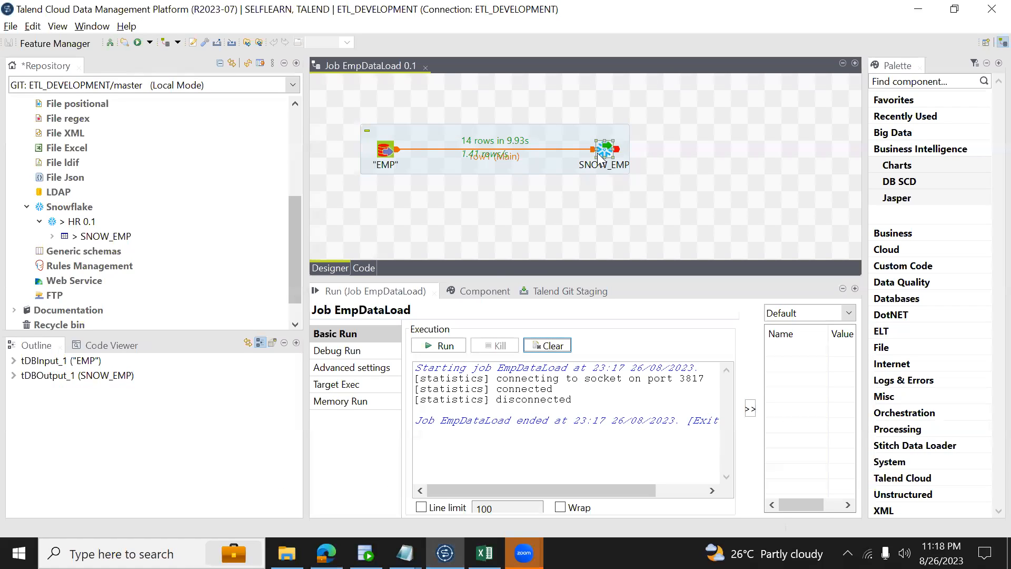
left_click(476, 292)
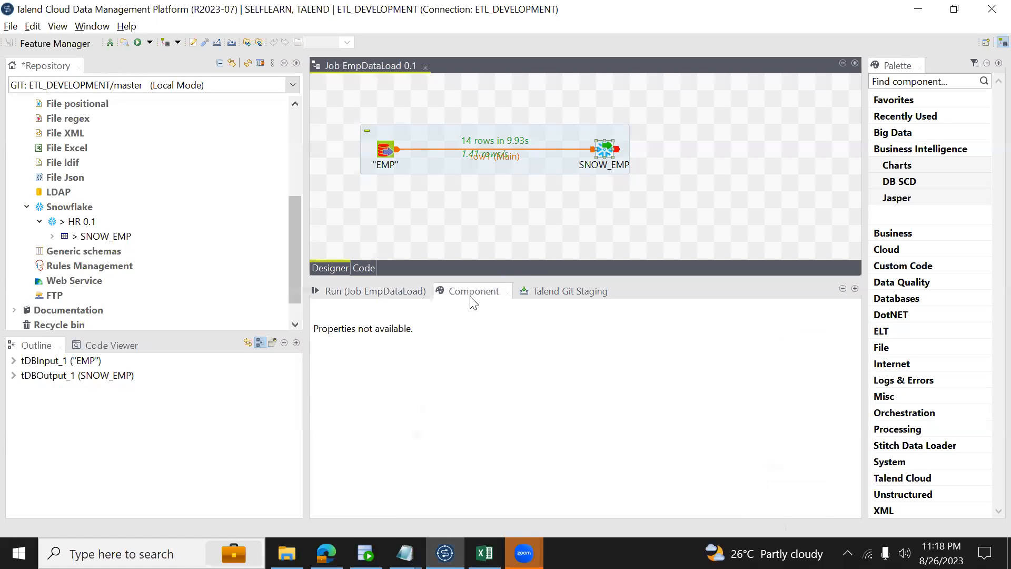
left_click(604, 153)
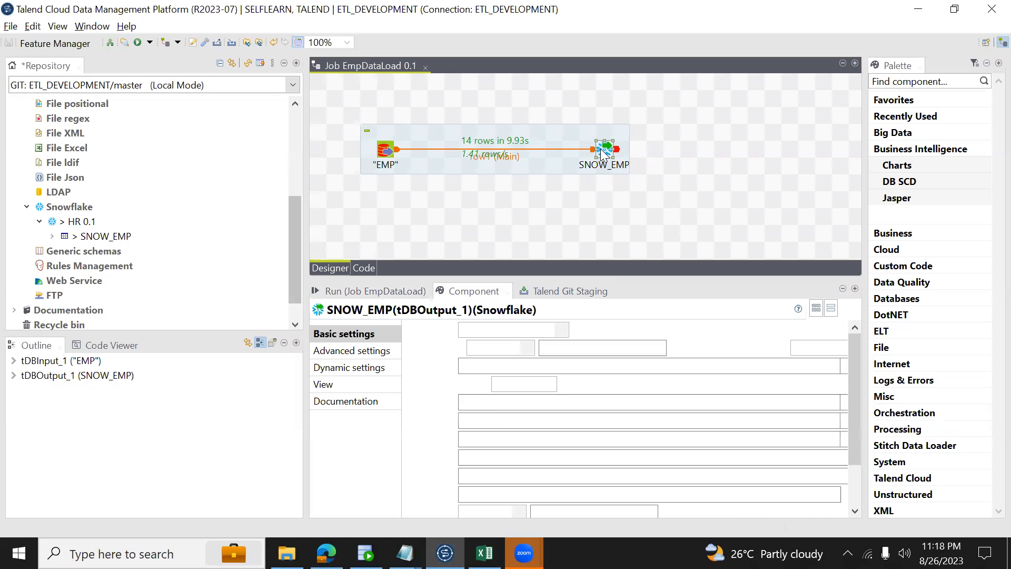
scroll(853, 477, "down", 2)
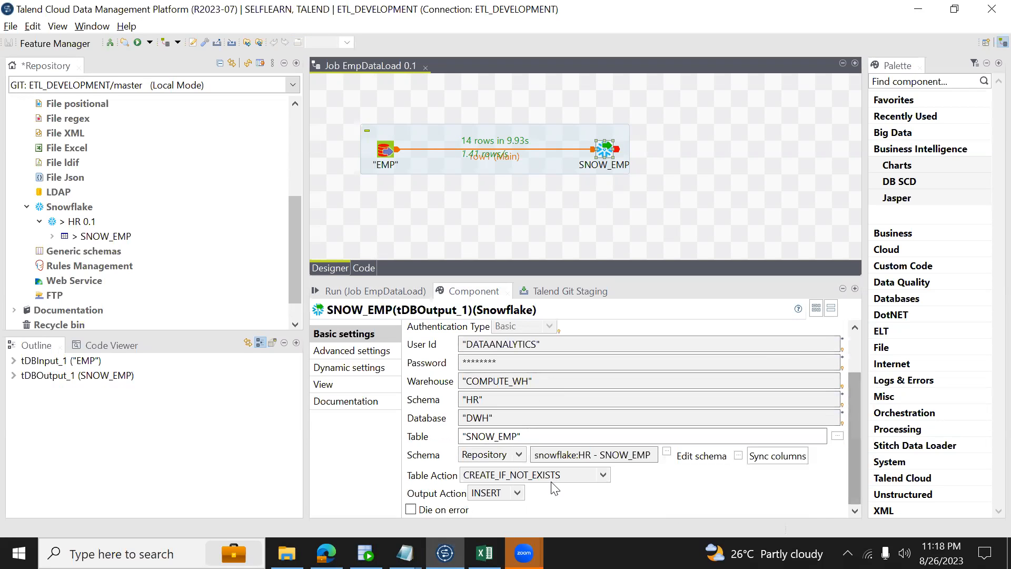
Try DROP_CREATE and DROP_IF_EXISTS_AND_CREATE alternately as the table action of the SNOW_EMP output component
left_click(504, 472)
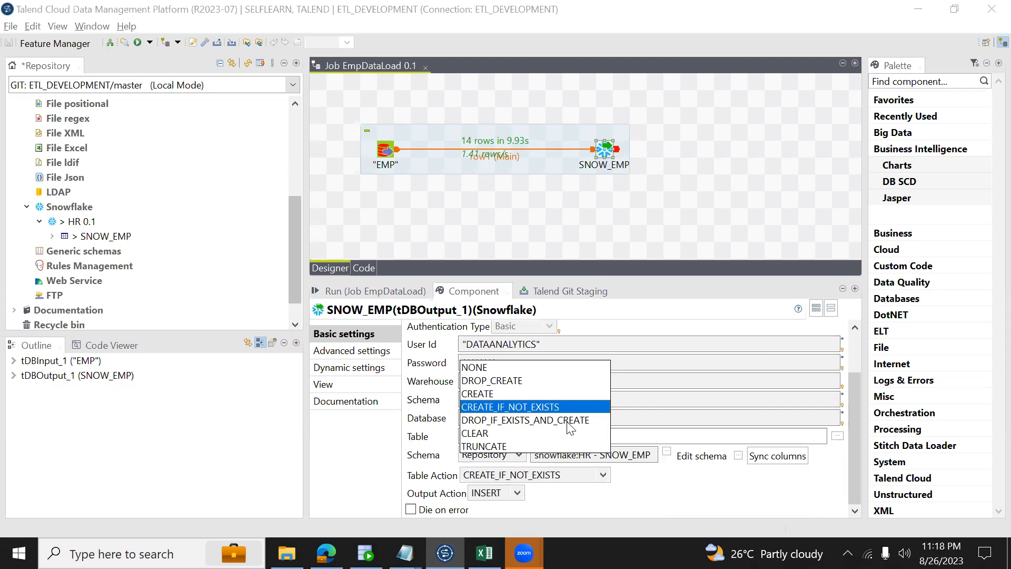
left_click(504, 383)
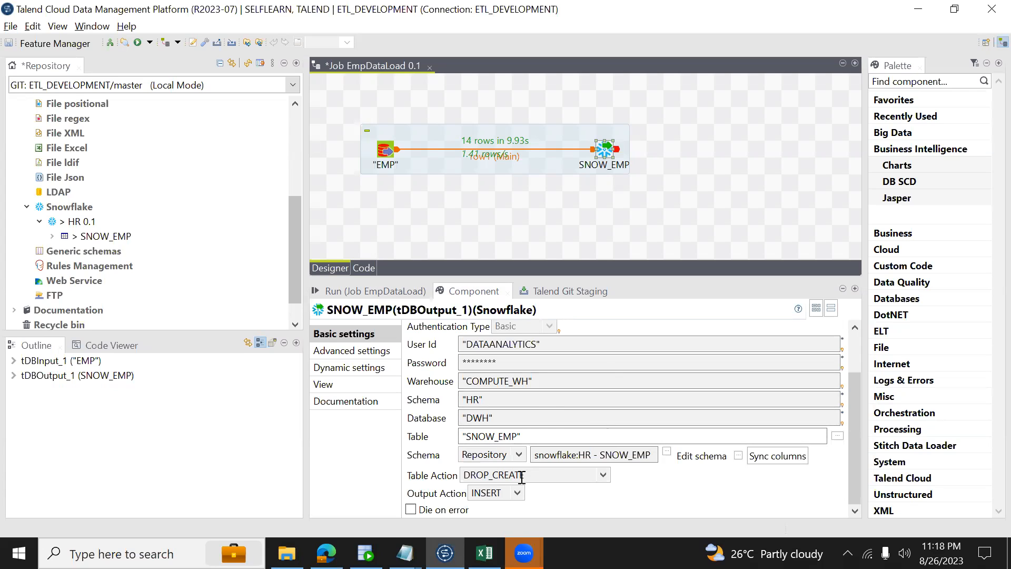
left_click(521, 477)
left_click(514, 421)
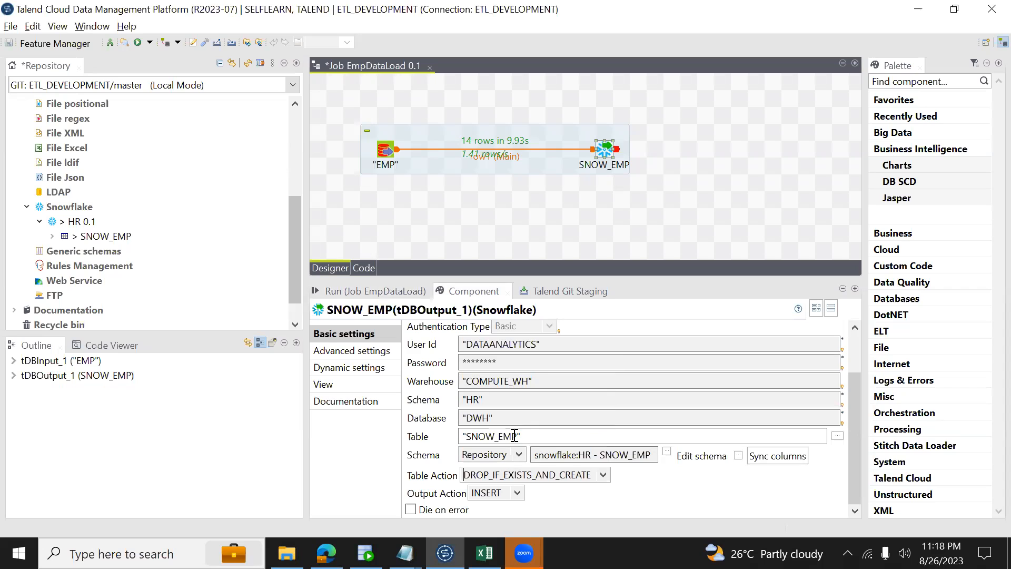
left_click(533, 477)
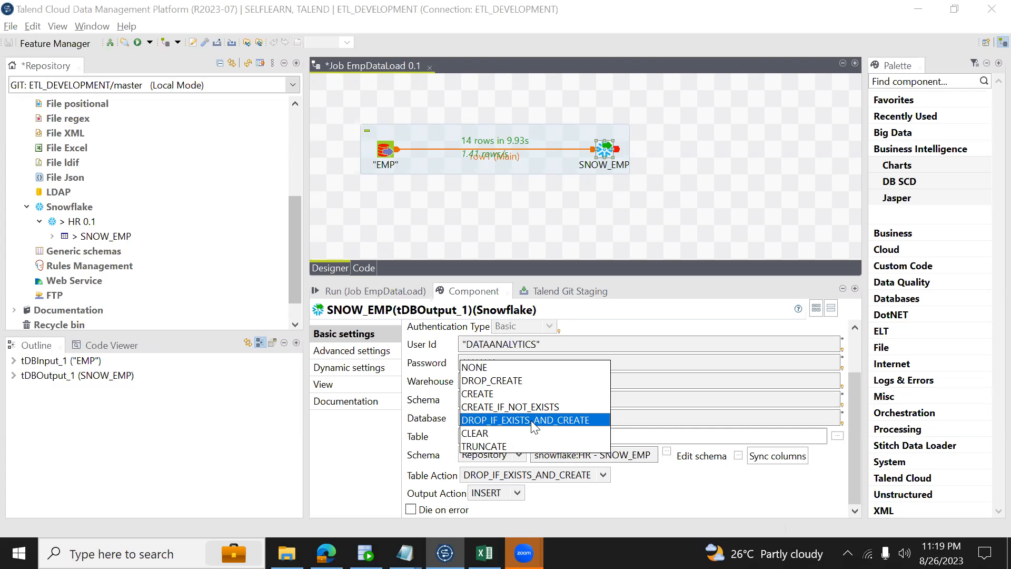
left_click(487, 380)
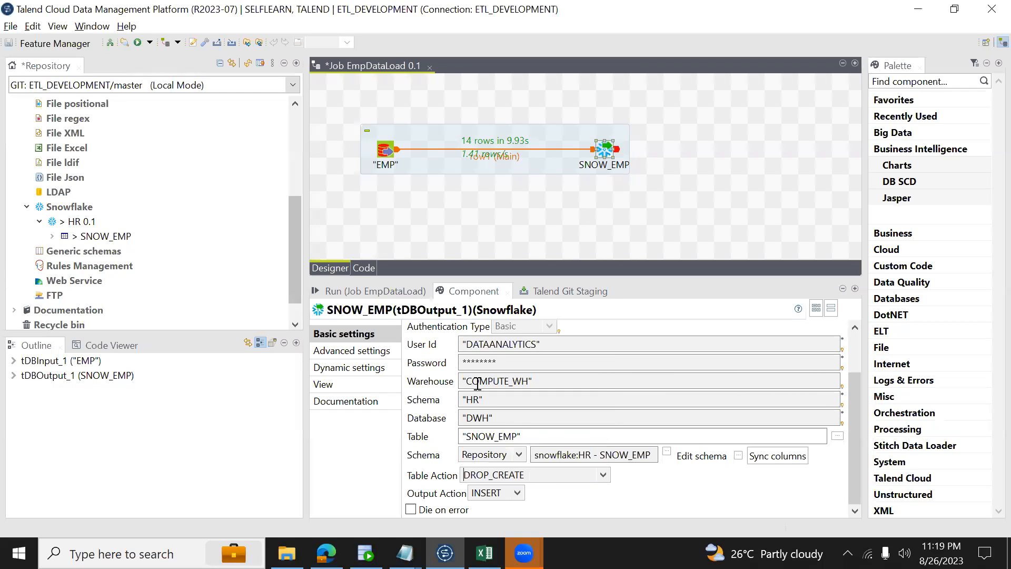
left_click(488, 474)
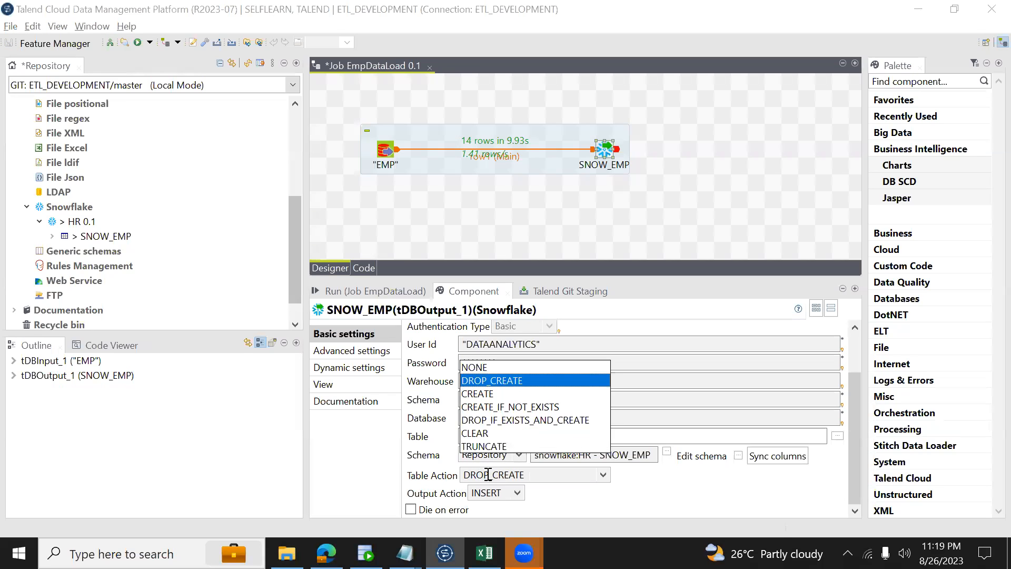
left_click(493, 424)
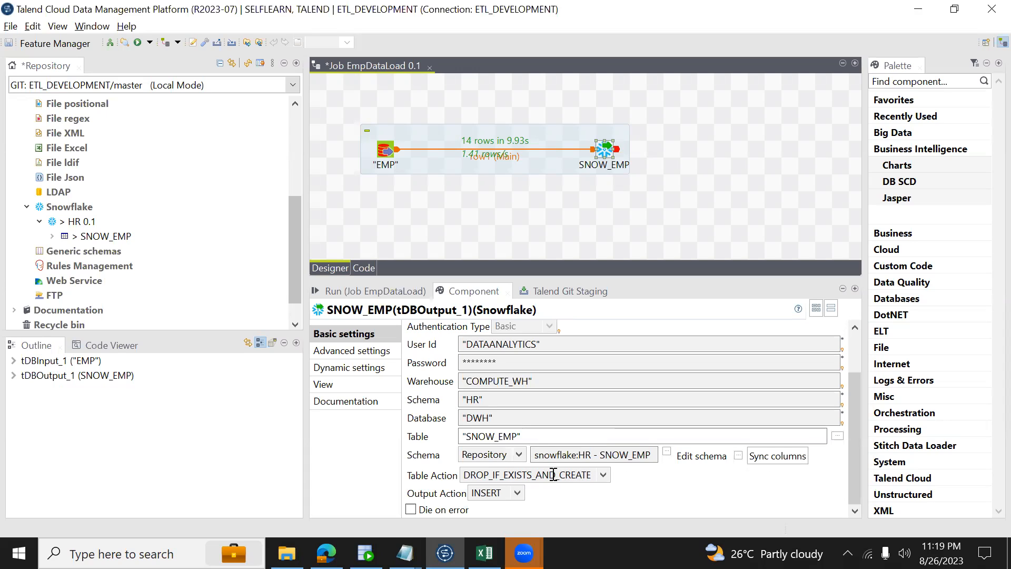
Set the SNOW_EMP output component's table action to TRUNCATE and save the EmpDataLoad job
left_click(583, 474)
left_click(505, 447)
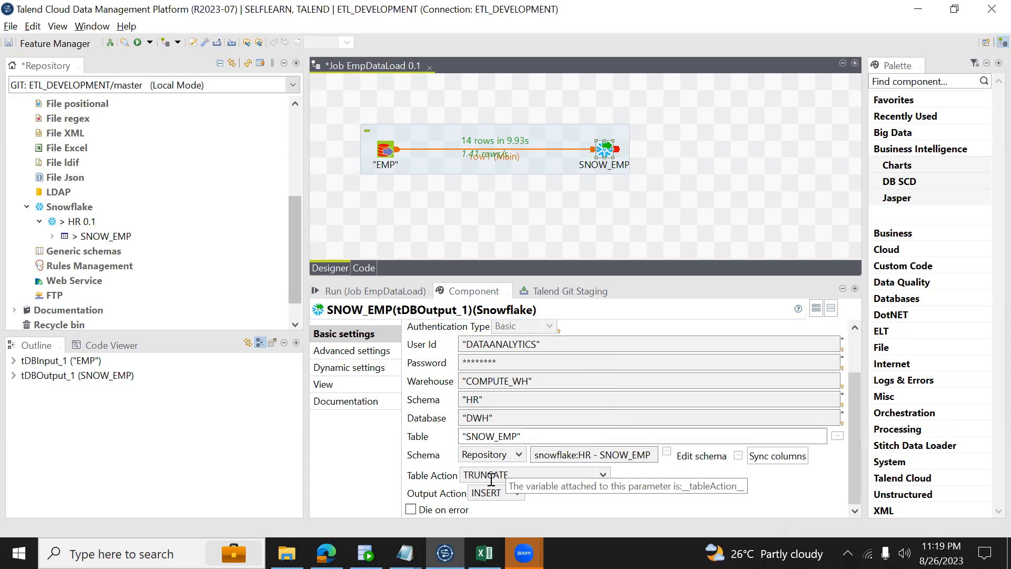
left_click(527, 474)
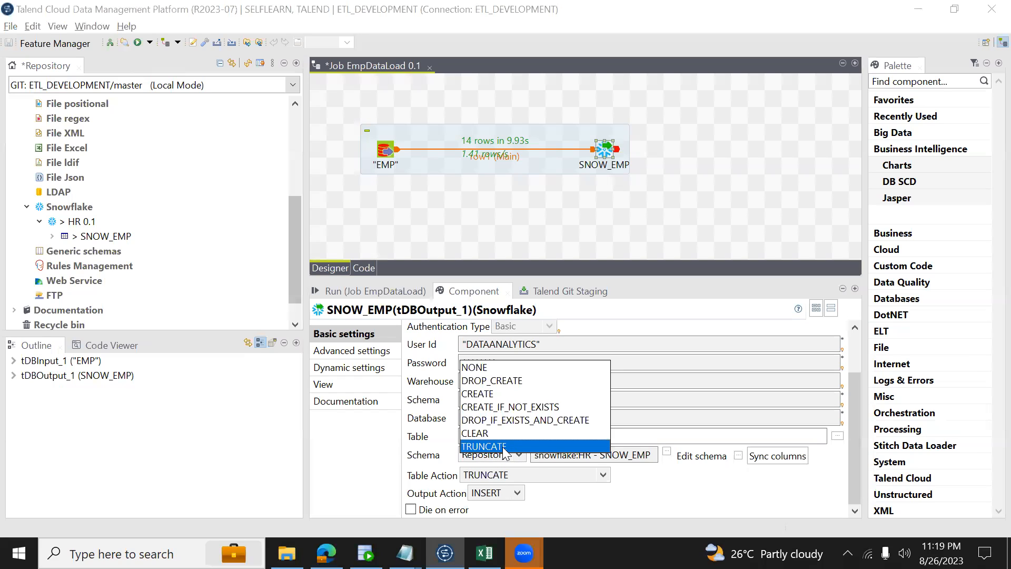
left_click(635, 484)
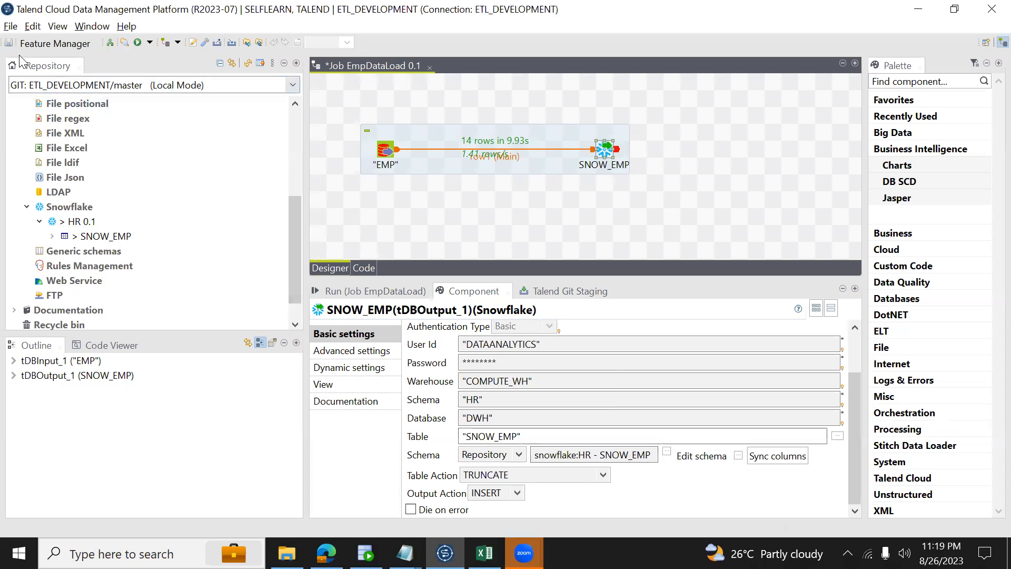
left_click(9, 42)
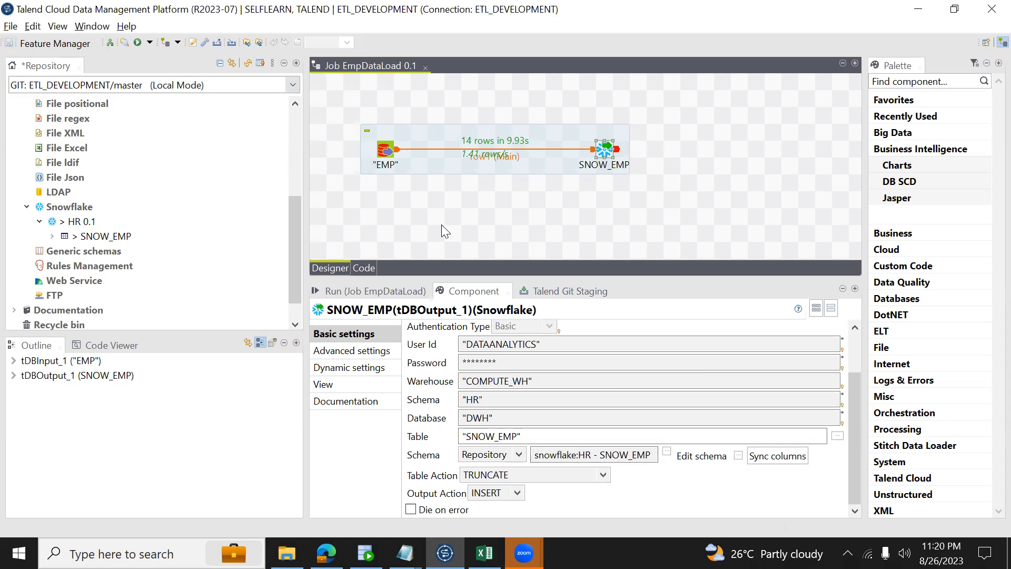
left_click(523, 553)
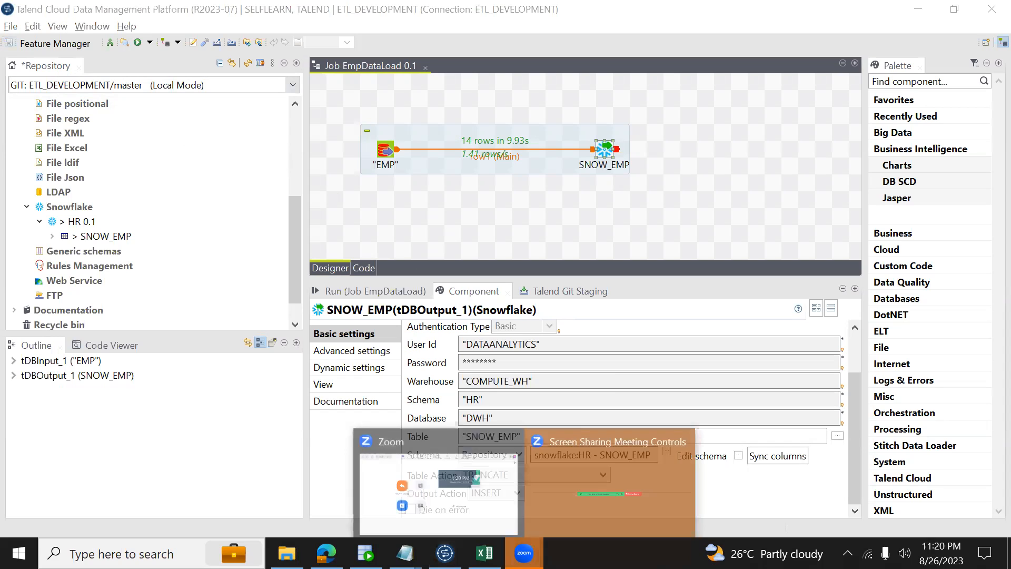
left_click(584, 489)
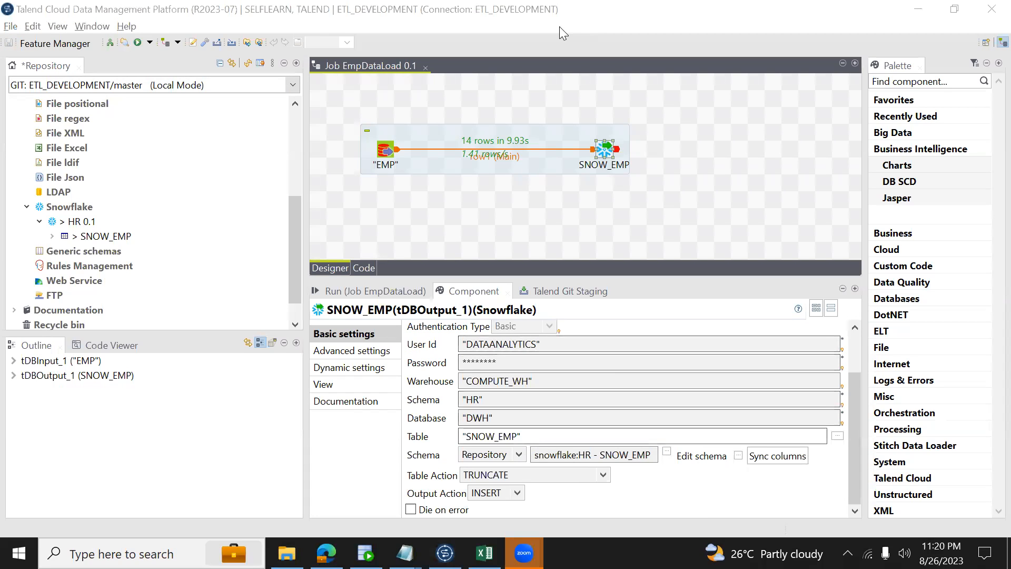